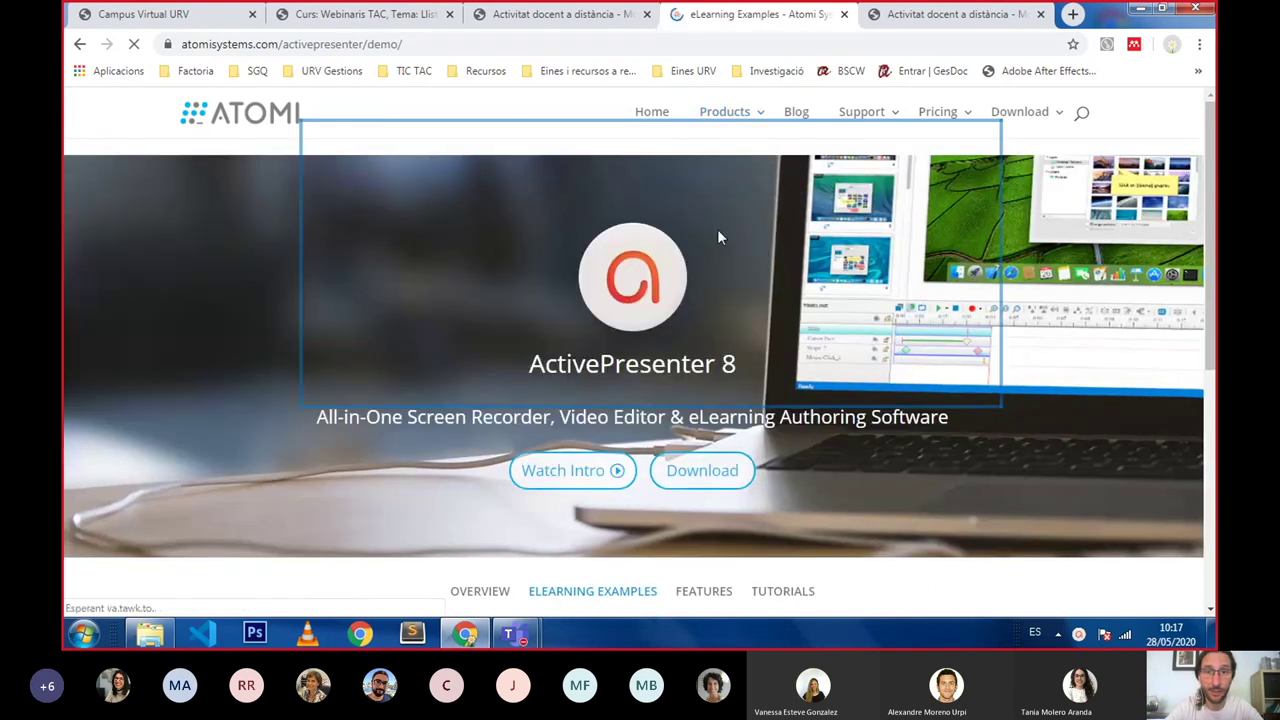
Step: Show the first rows of the ActivePresenter eLearning examples page with the screen recording running
scroll(784, 259, "down", 1)
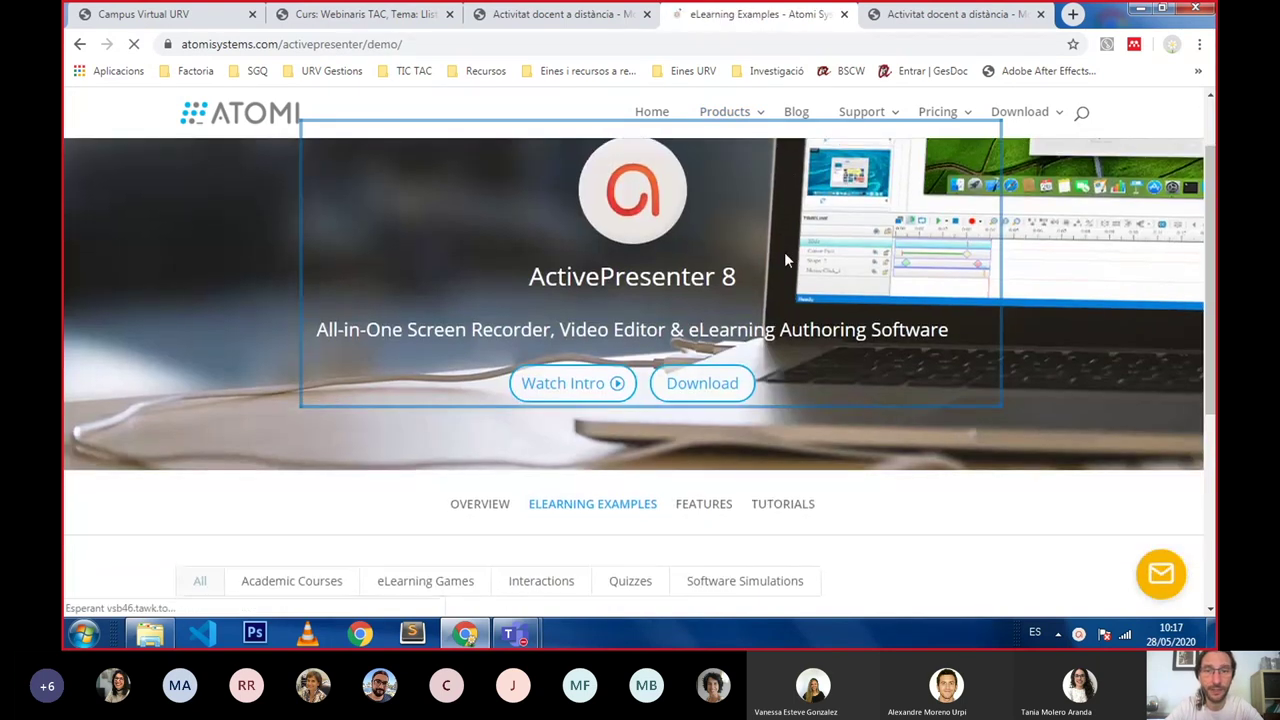
scroll(784, 259, "down", 4)
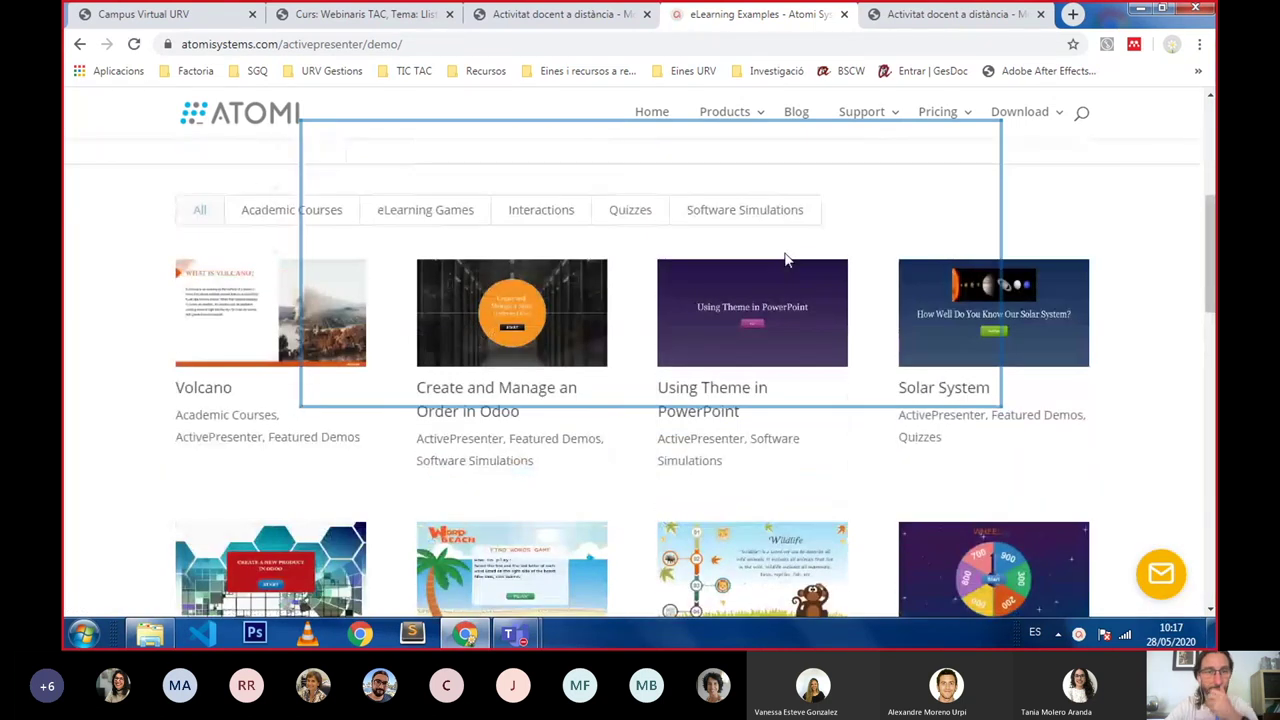
scroll(785, 259, "down", 1)
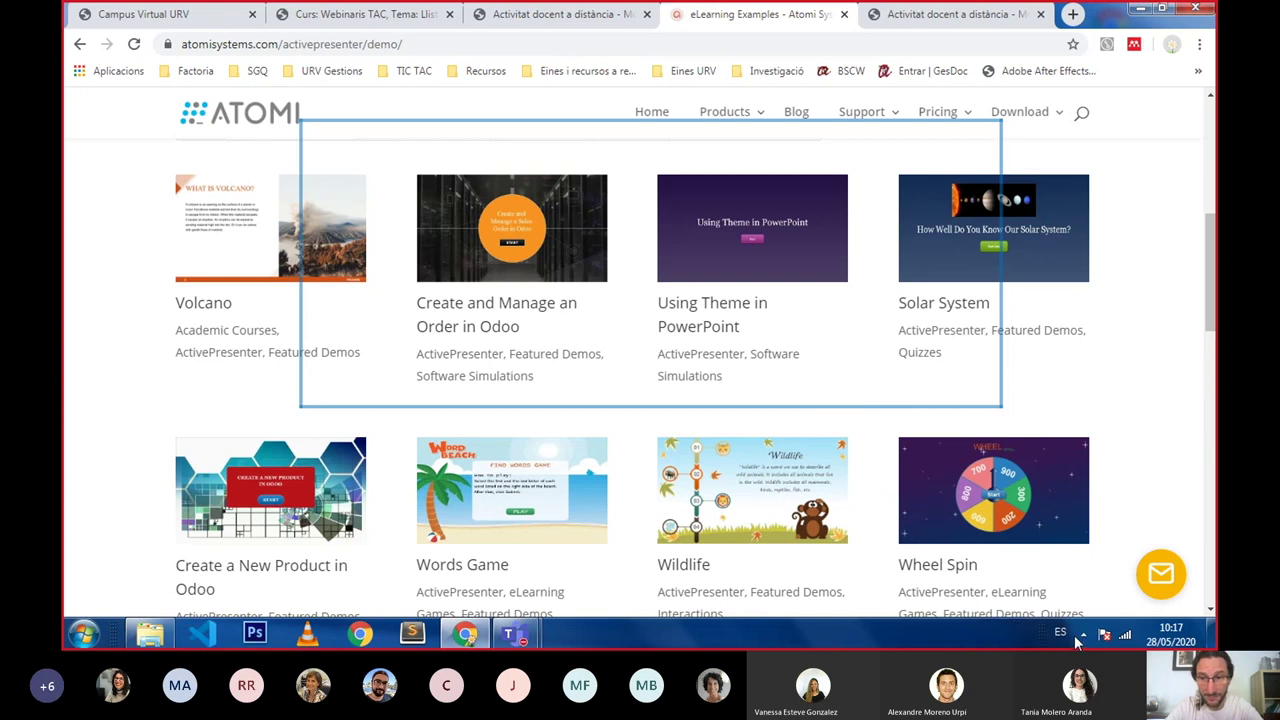
Step: Bring up the Recording Toolbar of the running capture and pause the recording
left_click(1081, 637)
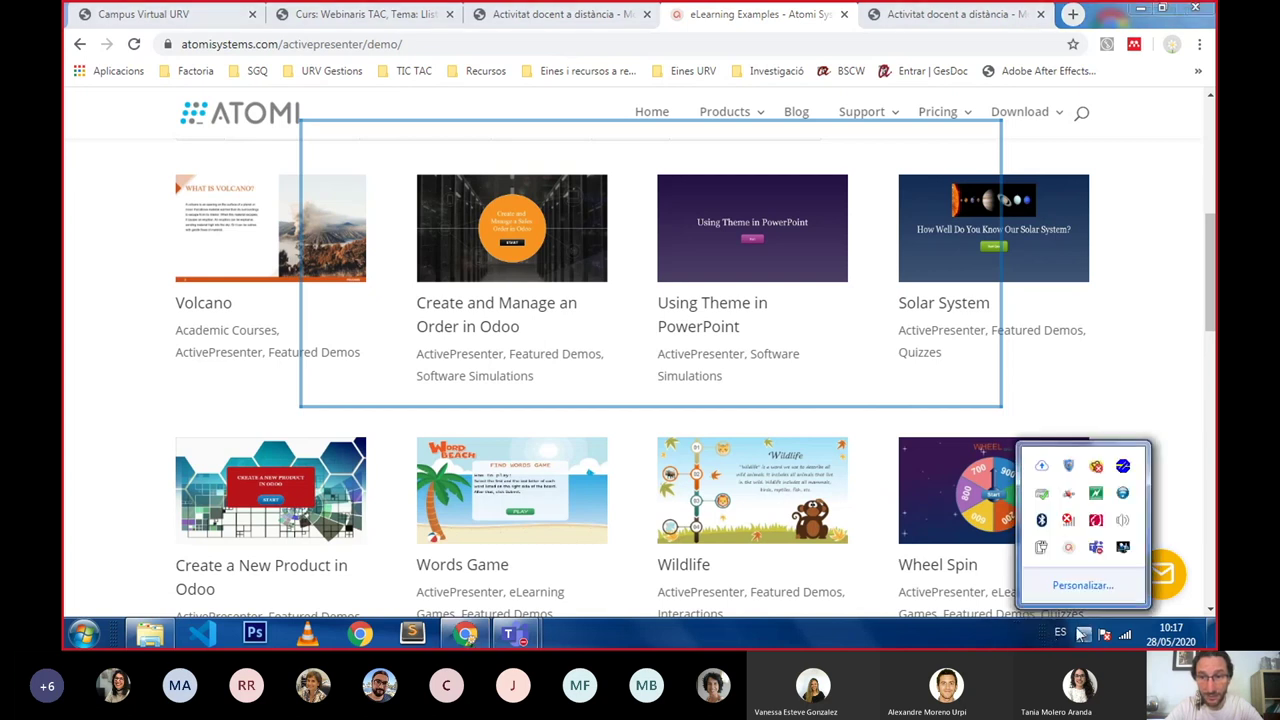
left_click(1068, 550)
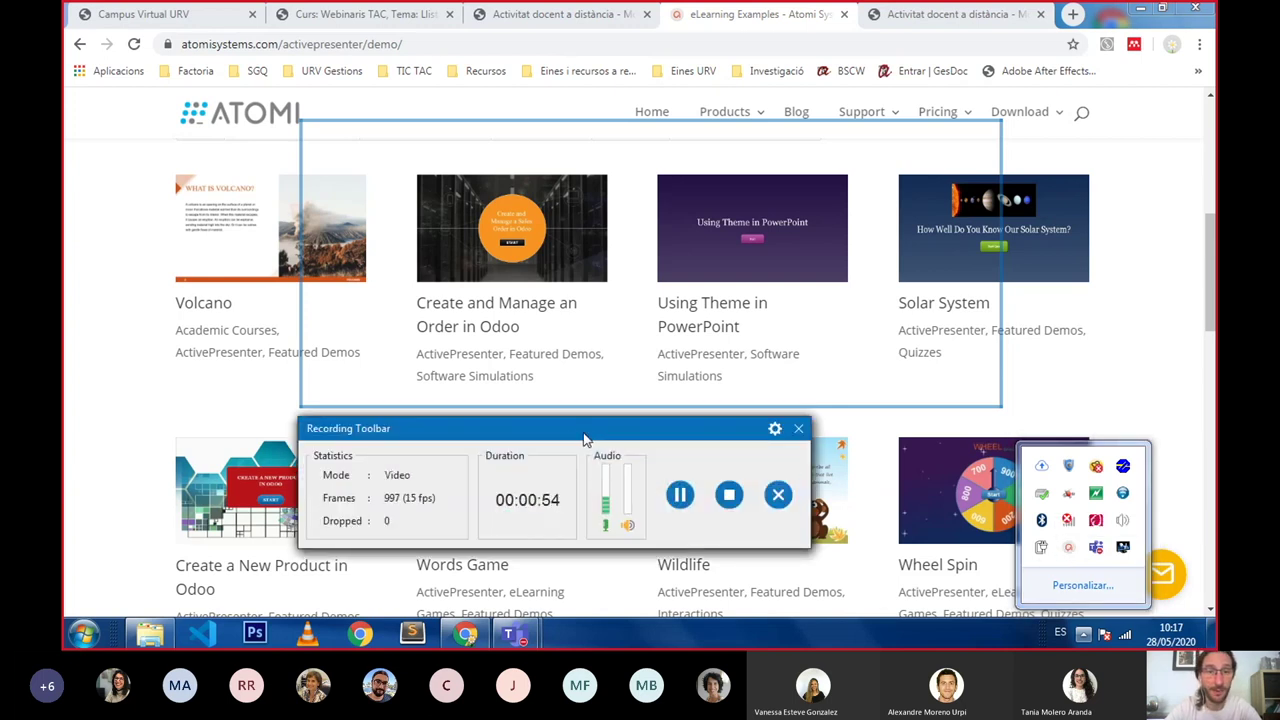
left_click(582, 437)
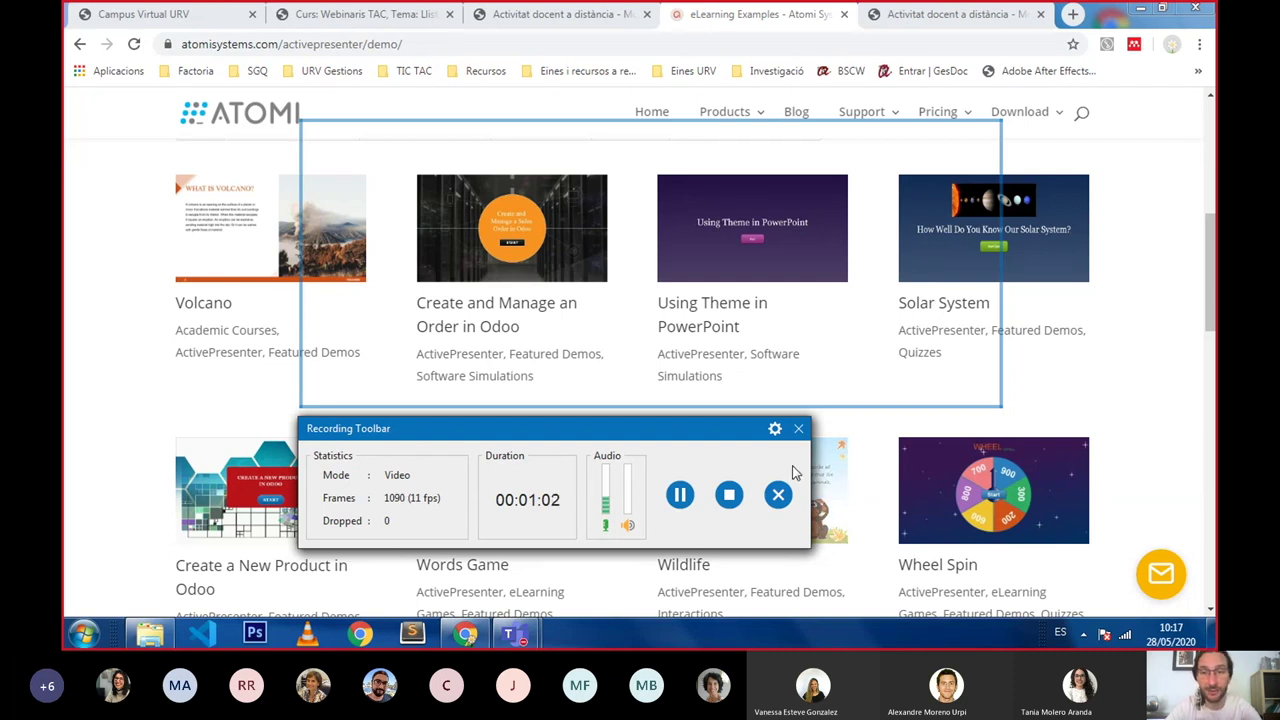
left_click(681, 497)
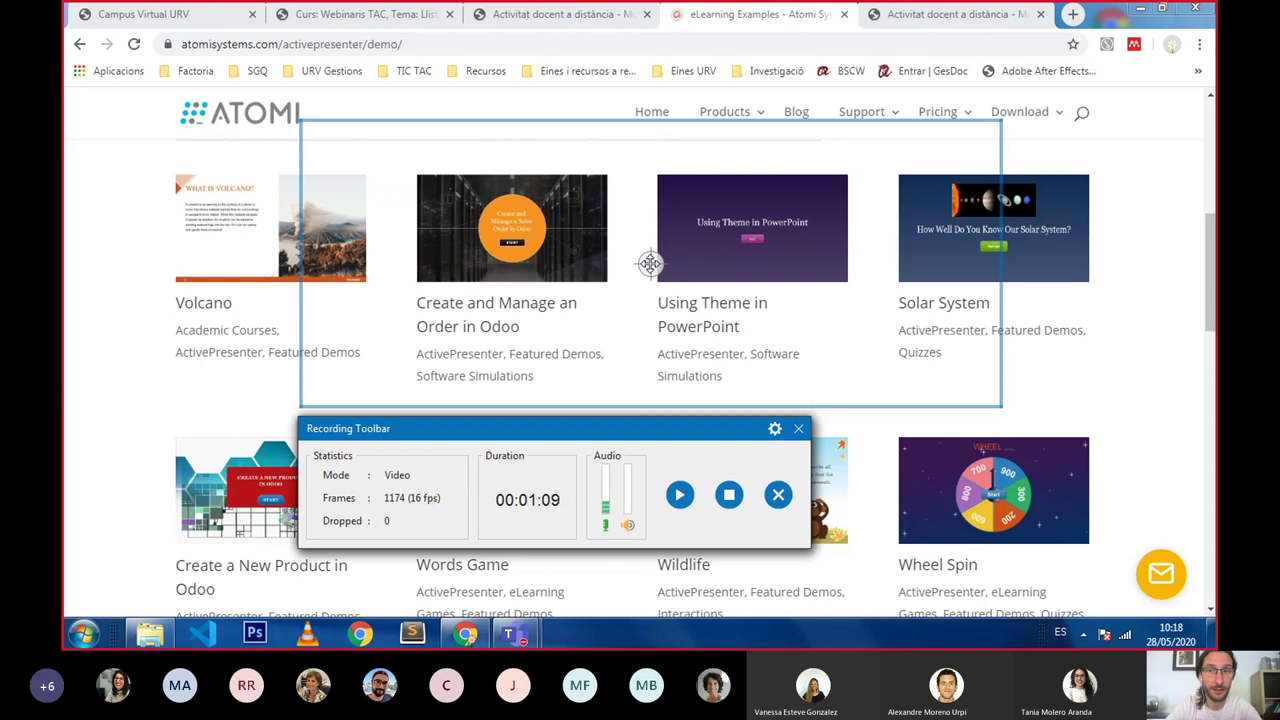
Step: Move the paused recording area to the web page's upper-left corner and resume recording over further example demos
left_click_drag(649, 262, 418, 149)
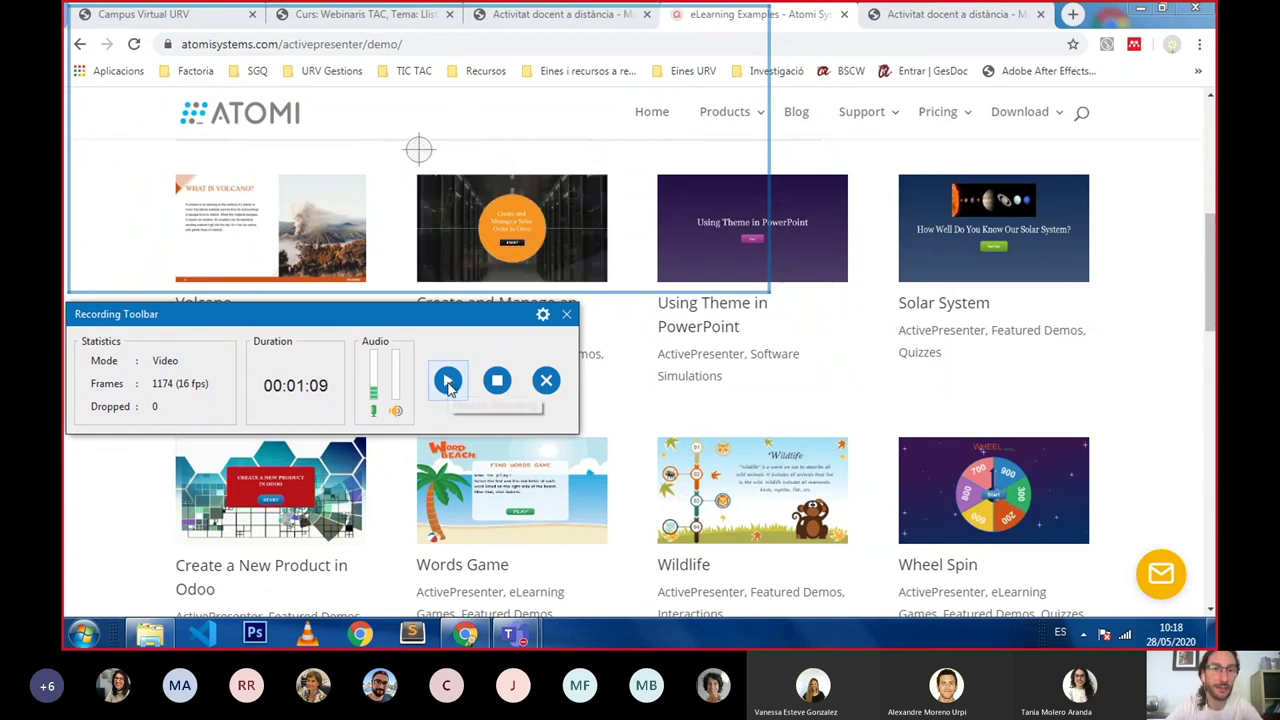
left_click(448, 382)
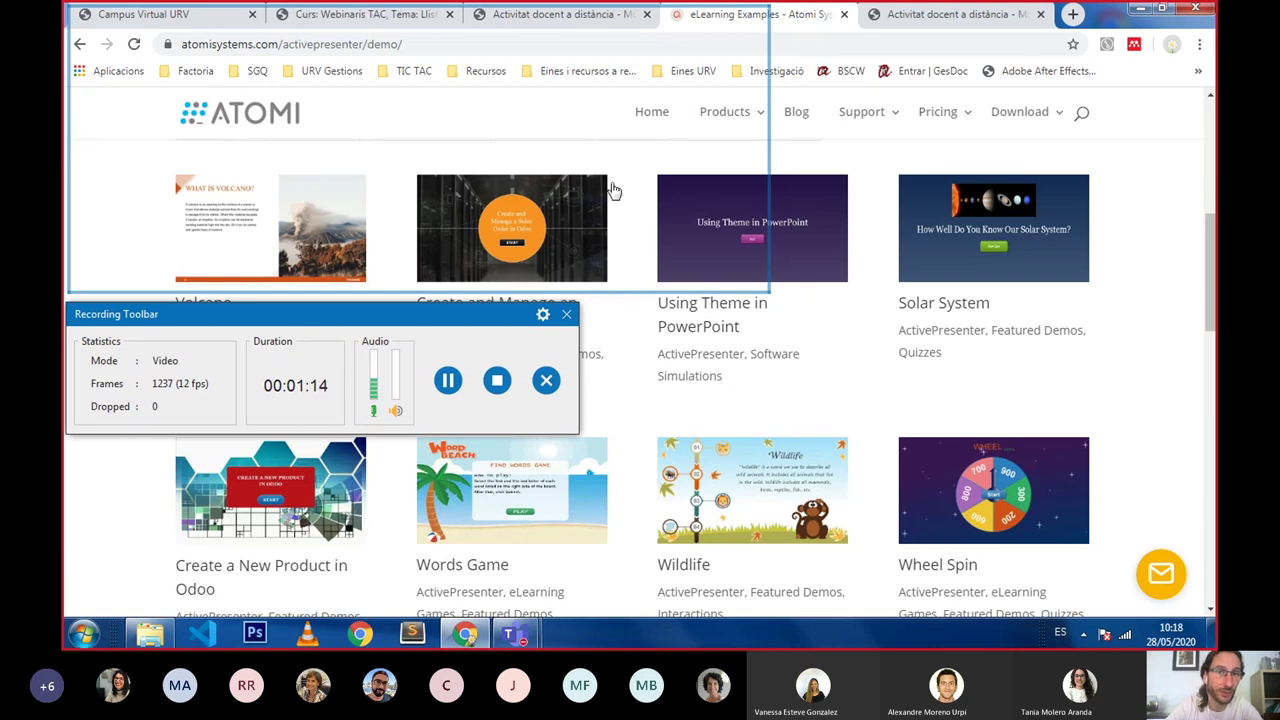
scroll(655, 162, "down", 1)
scroll(655, 162, "down", 4)
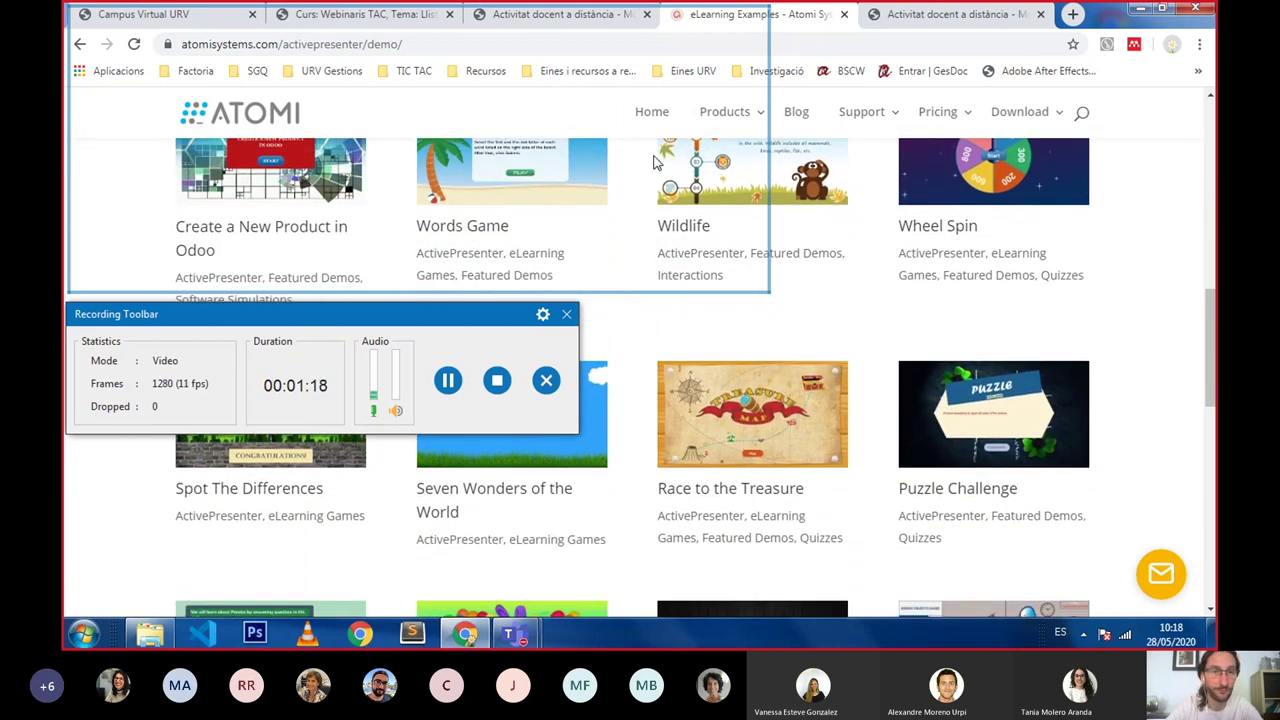
Step: Move the recording area back to the middle of the web page with the capture paused, and resume recording
left_click(447, 380)
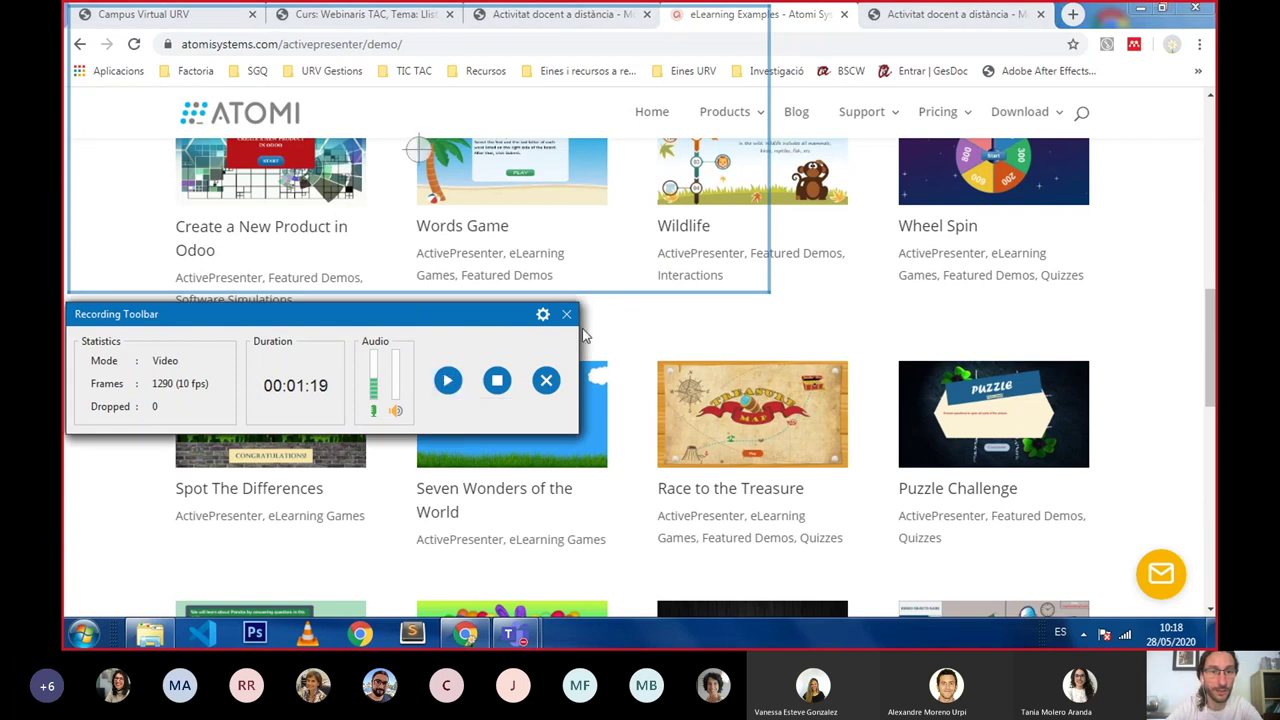
left_click_drag(418, 148, 674, 270)
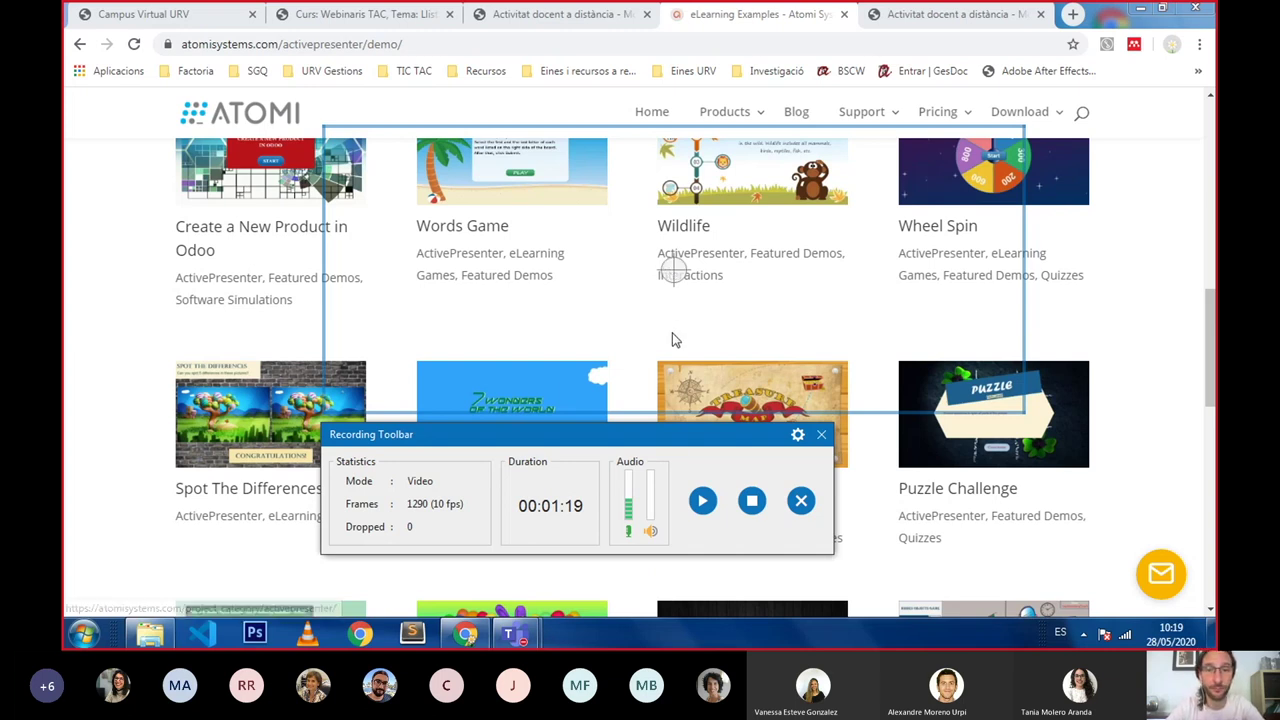
left_click(704, 502)
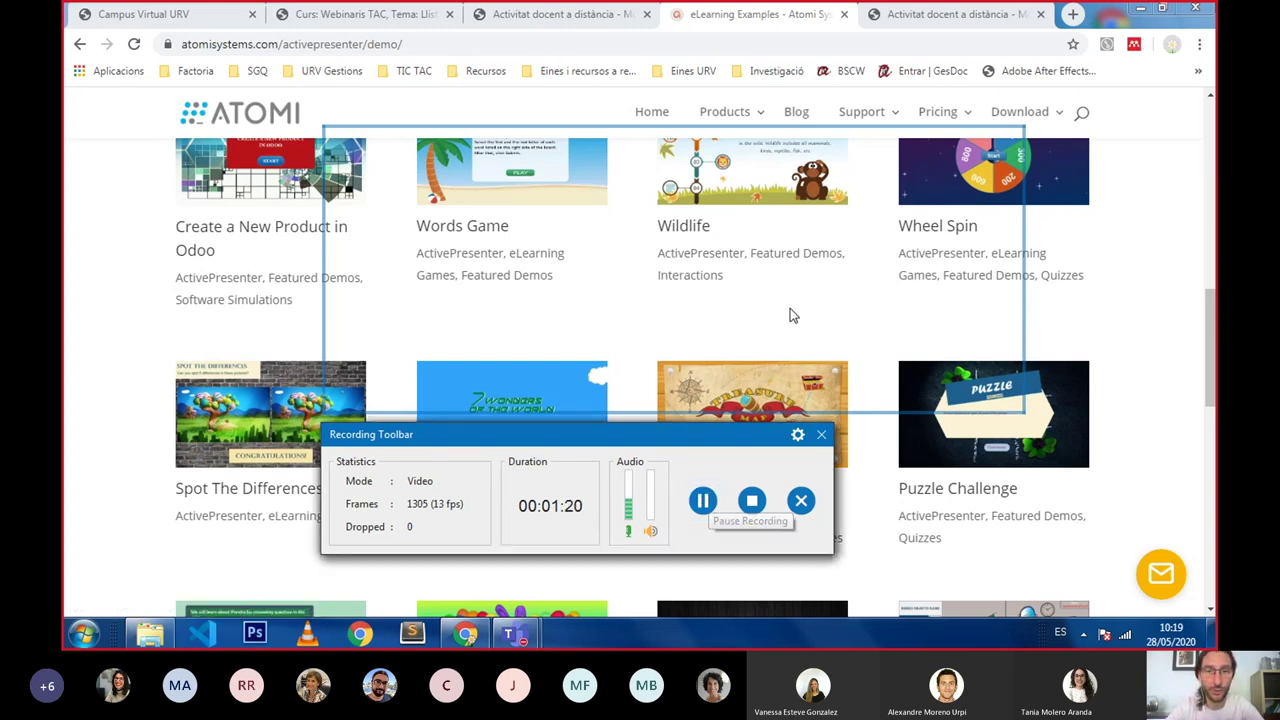
Step: Record the examples down to the Panda Game row and stop the recording to open it in the ActivePresenter editor
scroll(799, 305, "down", 3)
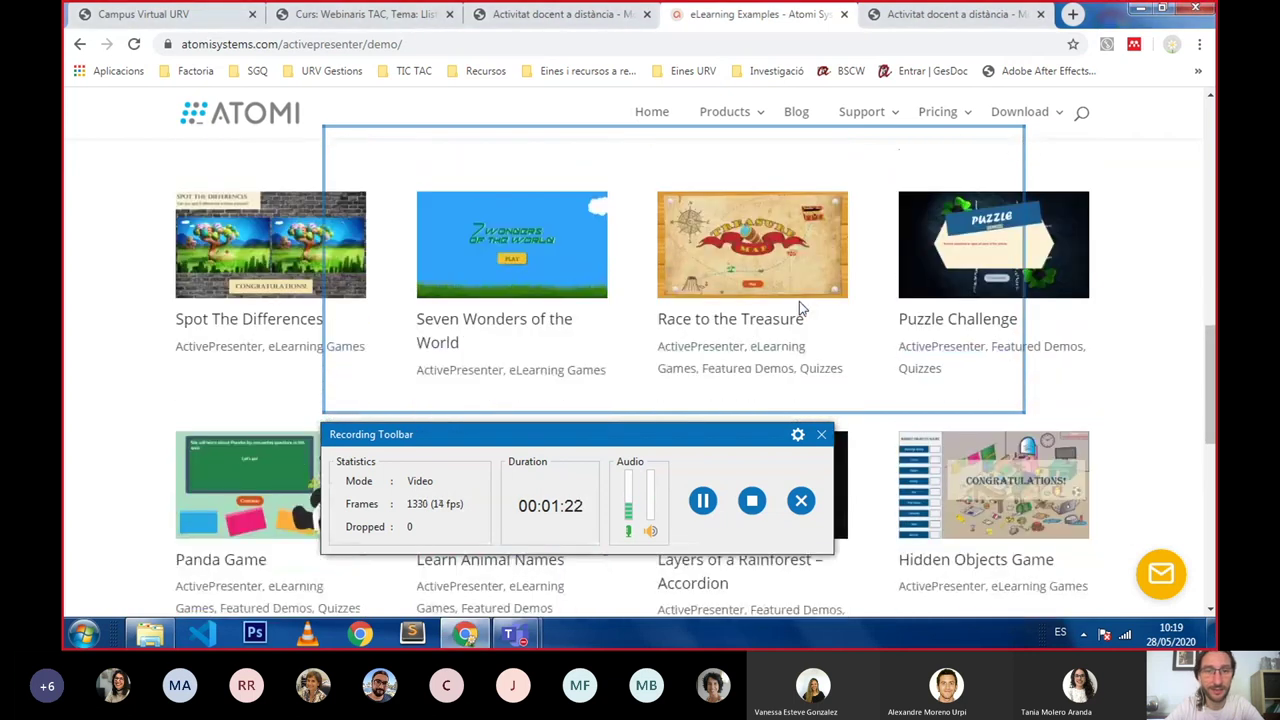
scroll(799, 306, "down", 1)
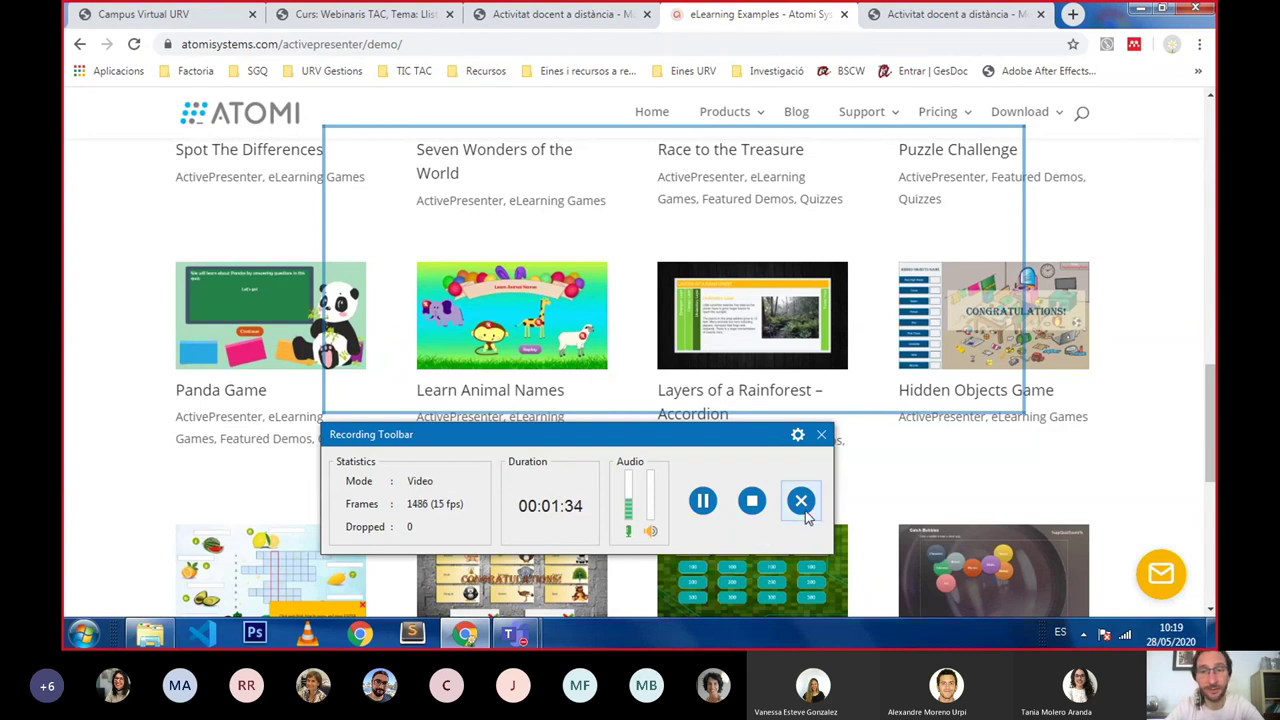
left_click(752, 501)
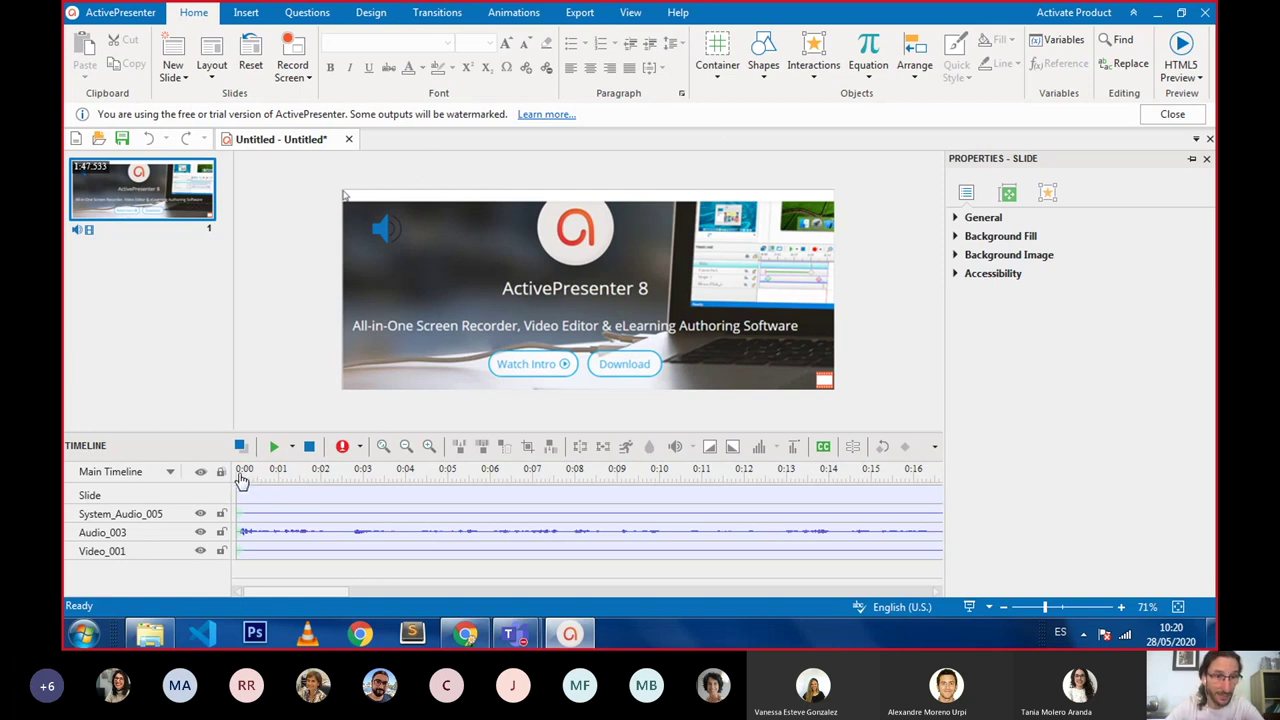
Step: Preview the recorded video from 0:02.400 on the timeline and return the playhead to 0:00.740
left_click_drag(243, 479, 372, 478)
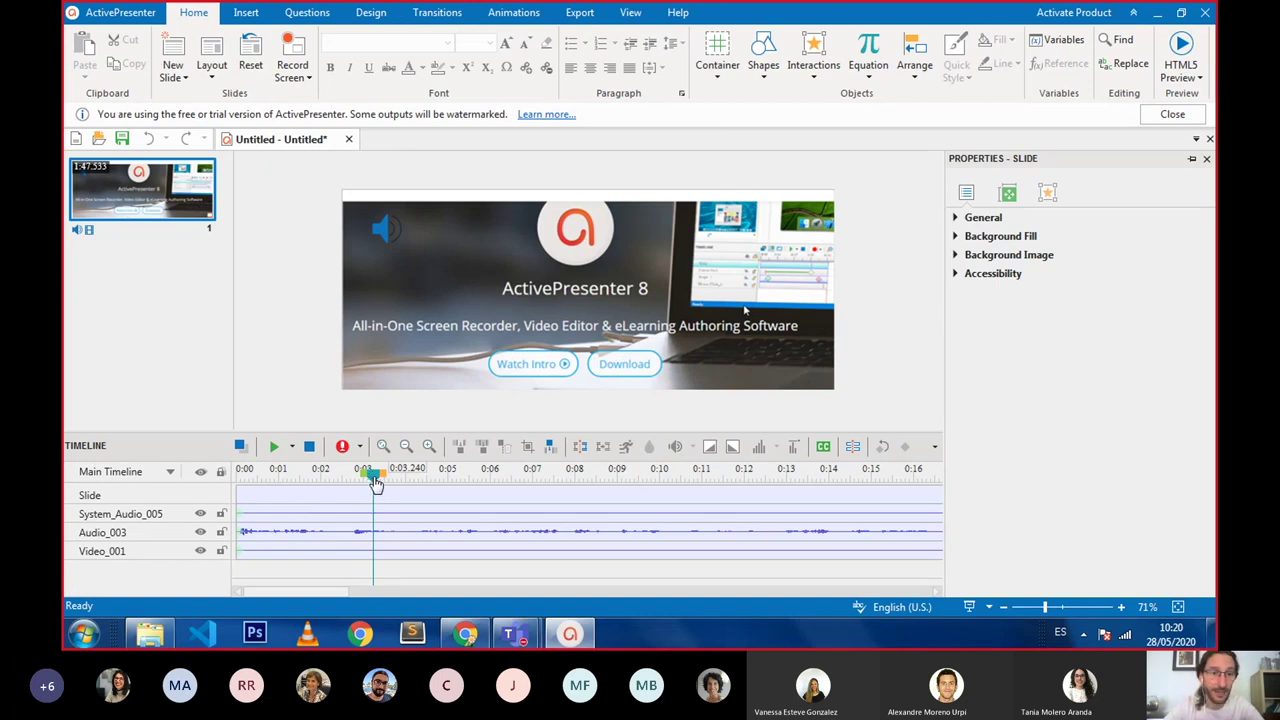
left_click_drag(381, 483, 337, 480)
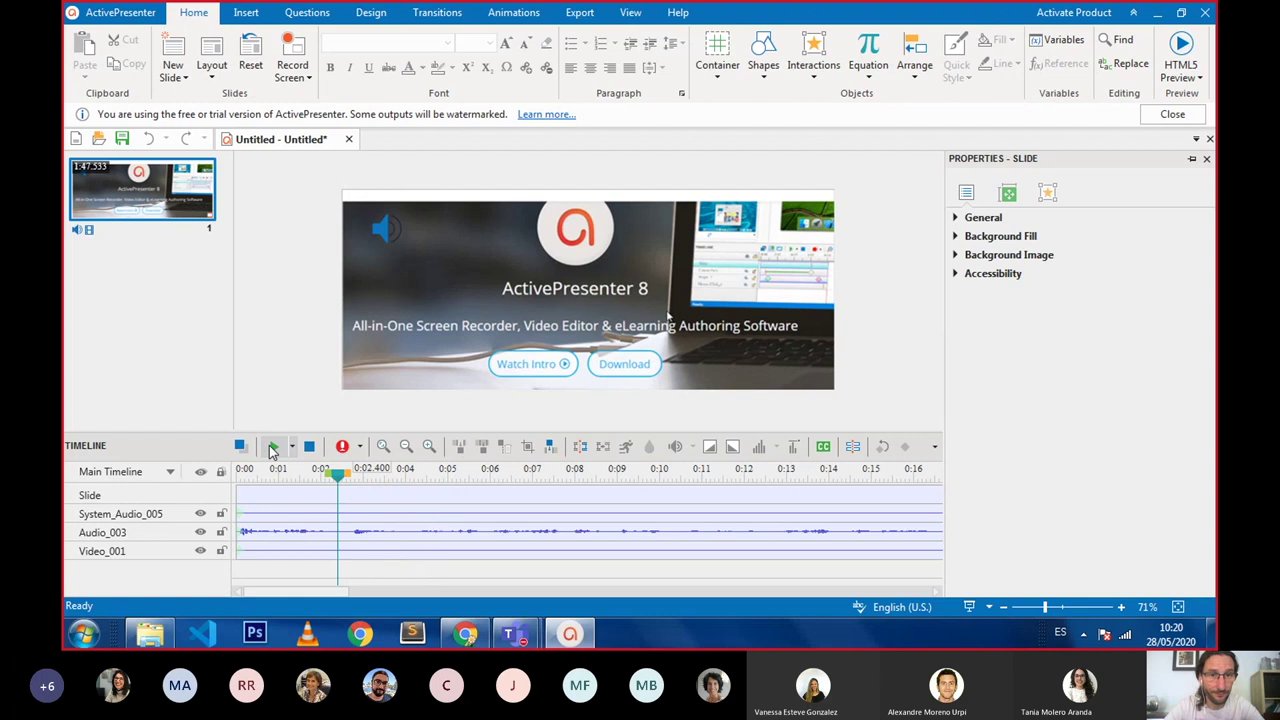
left_click(272, 448)
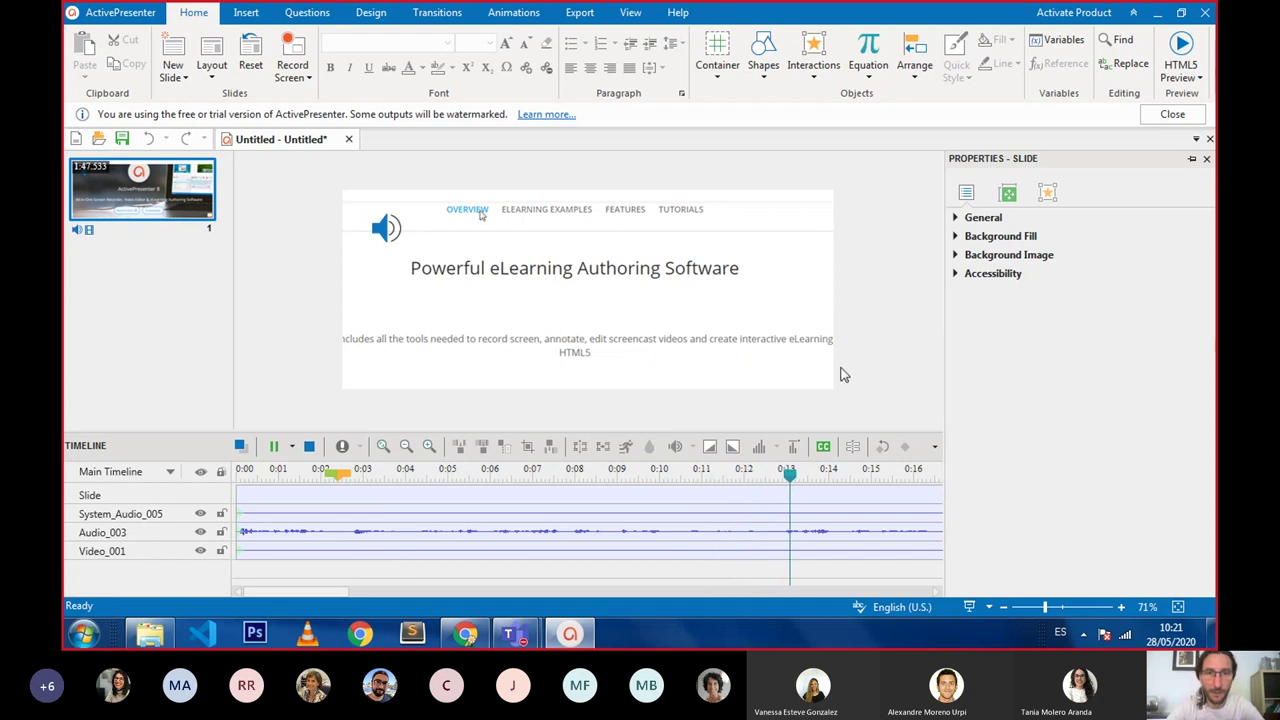
left_click(309, 446)
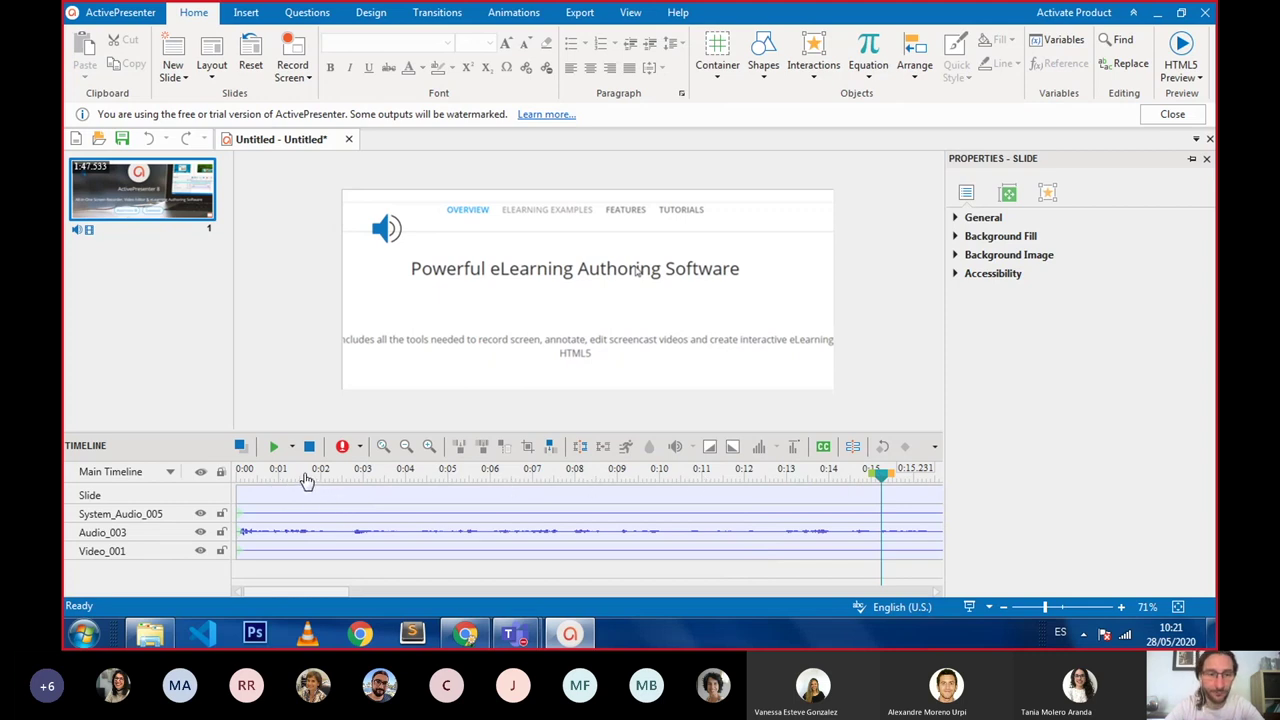
left_click_drag(307, 481, 268, 480)
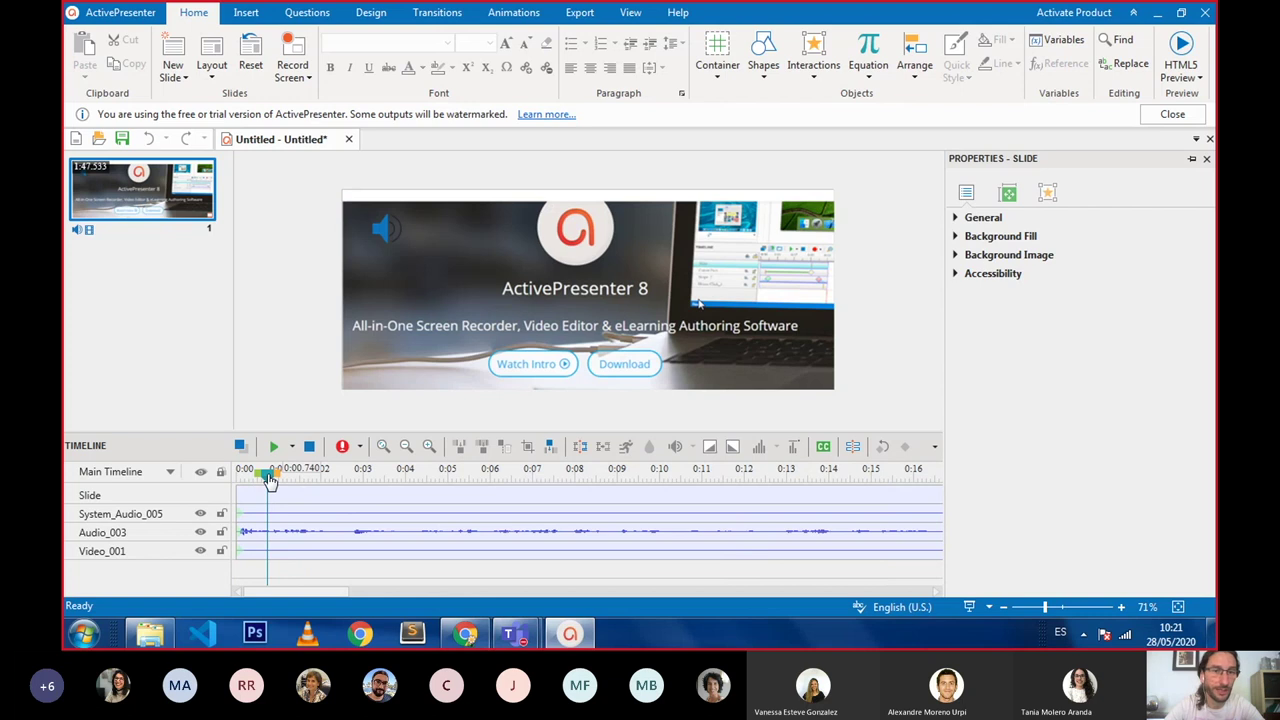
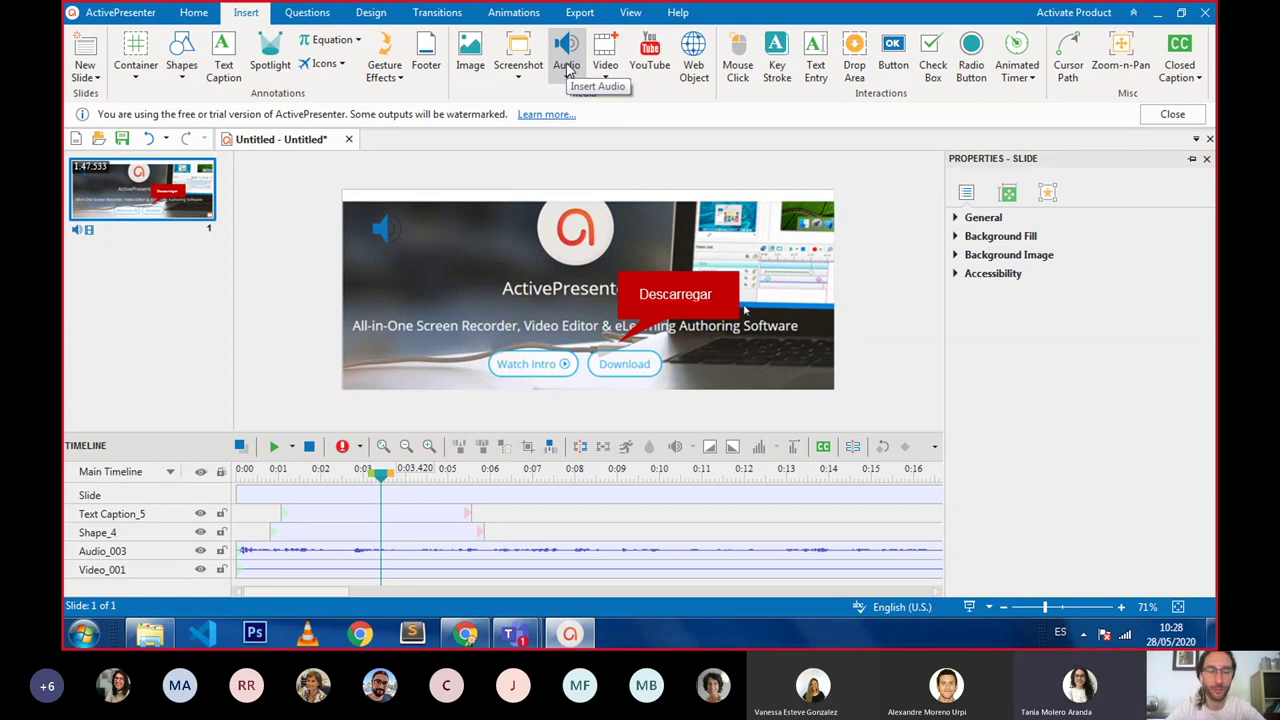
Step: Align the red callout shape with its "Descarregar" text caption on the timeline, ending both at 0:03.320
left_click_drag(381, 479, 503, 486)
left_click(379, 477)
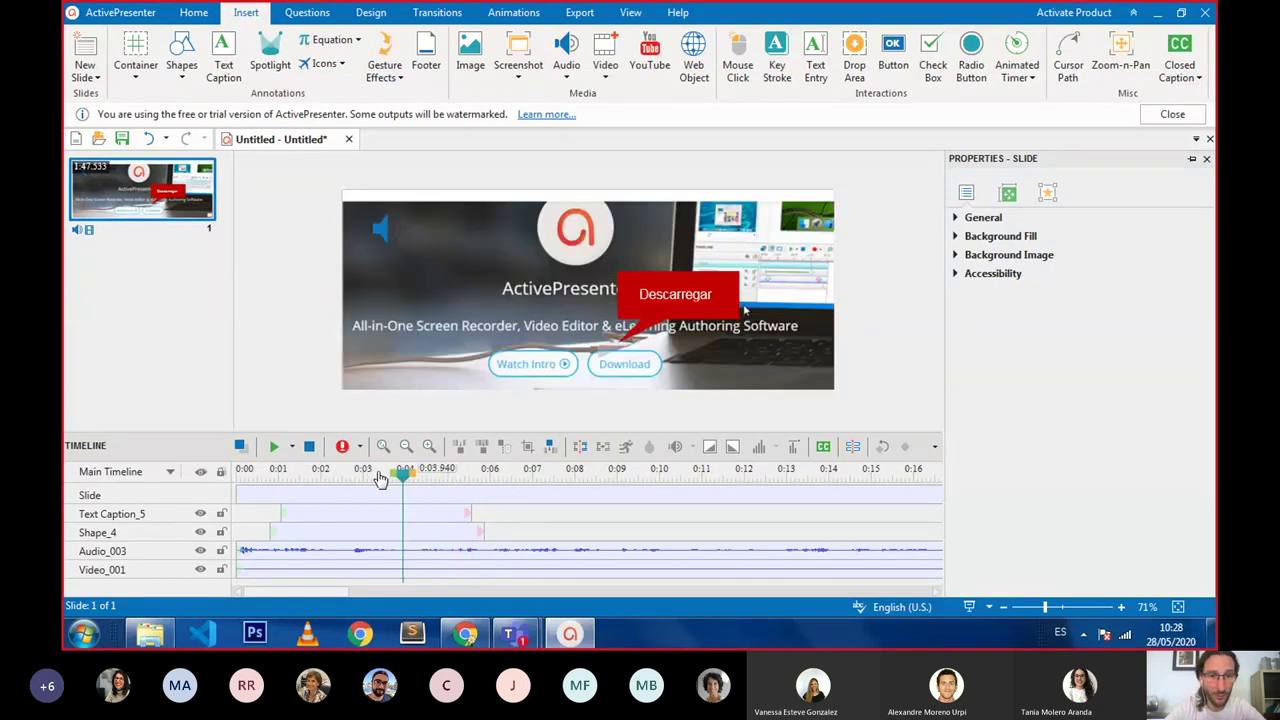
left_click_drag(478, 530, 376, 533)
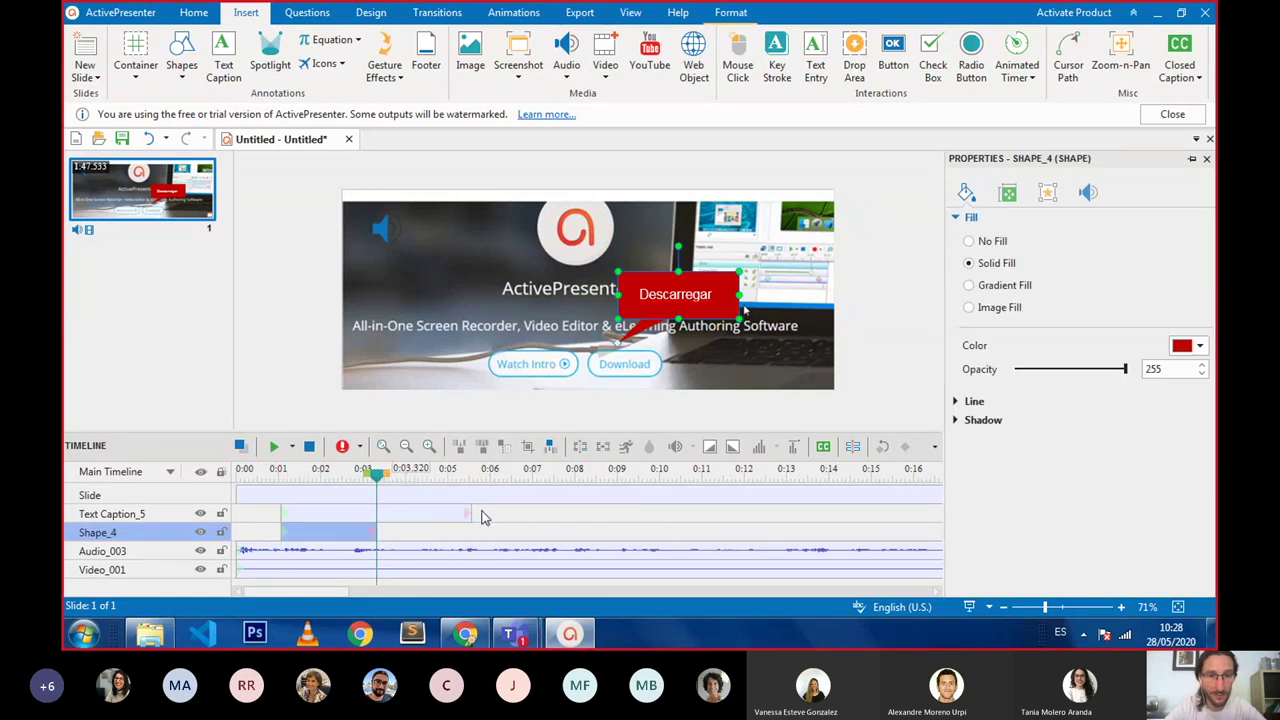
left_click_drag(521, 513, 376, 513)
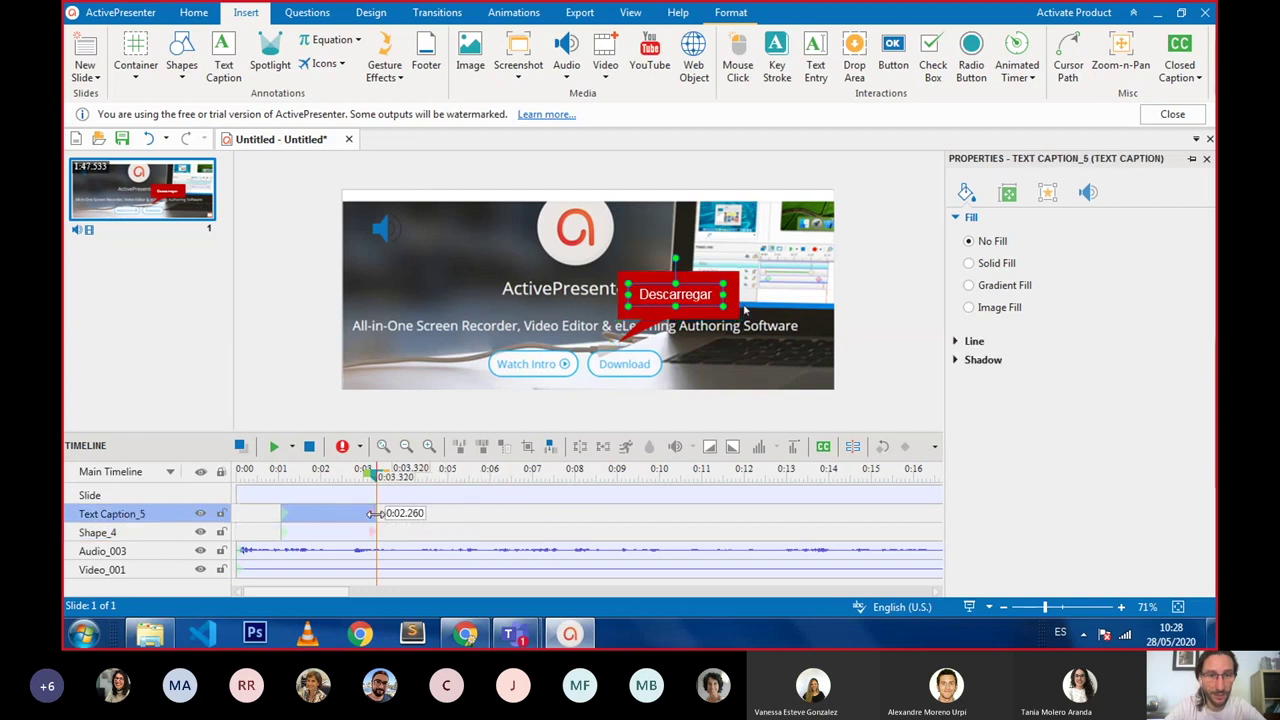
Step: Point the red callout's tip at the Download button and preview the callout's appearance in the video
left_click(655, 318)
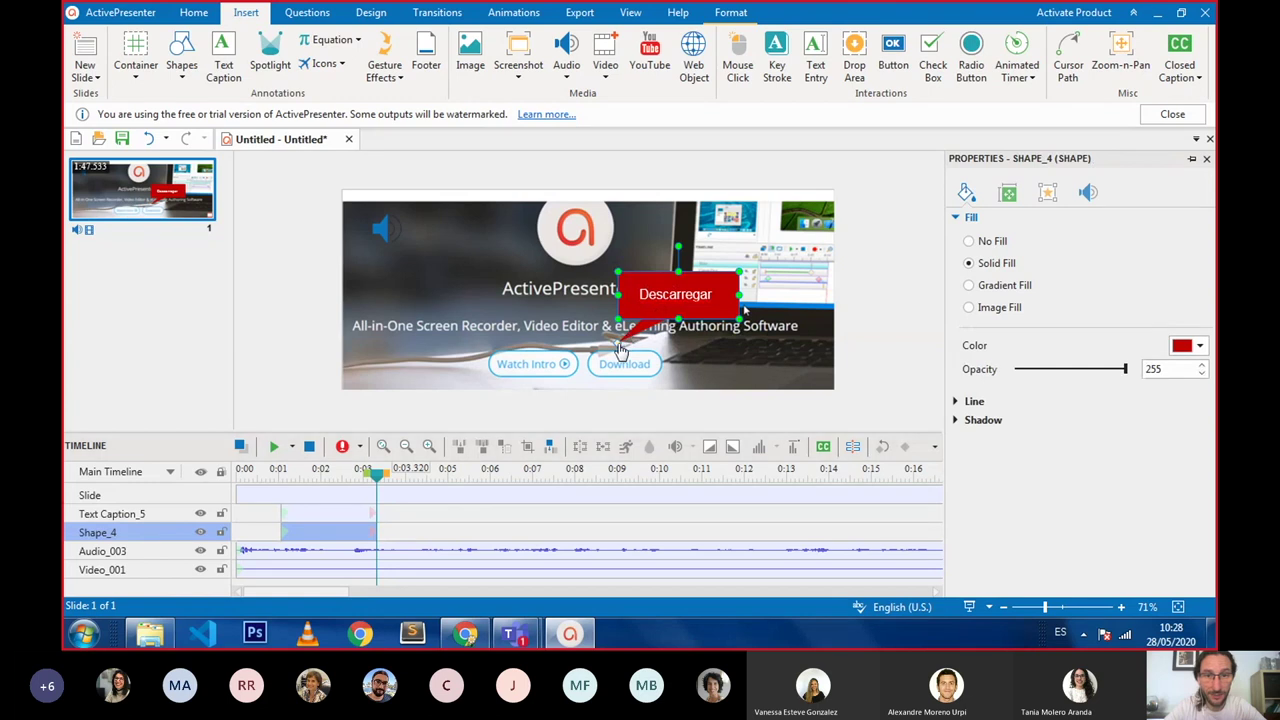
left_click_drag(600, 355, 641, 360)
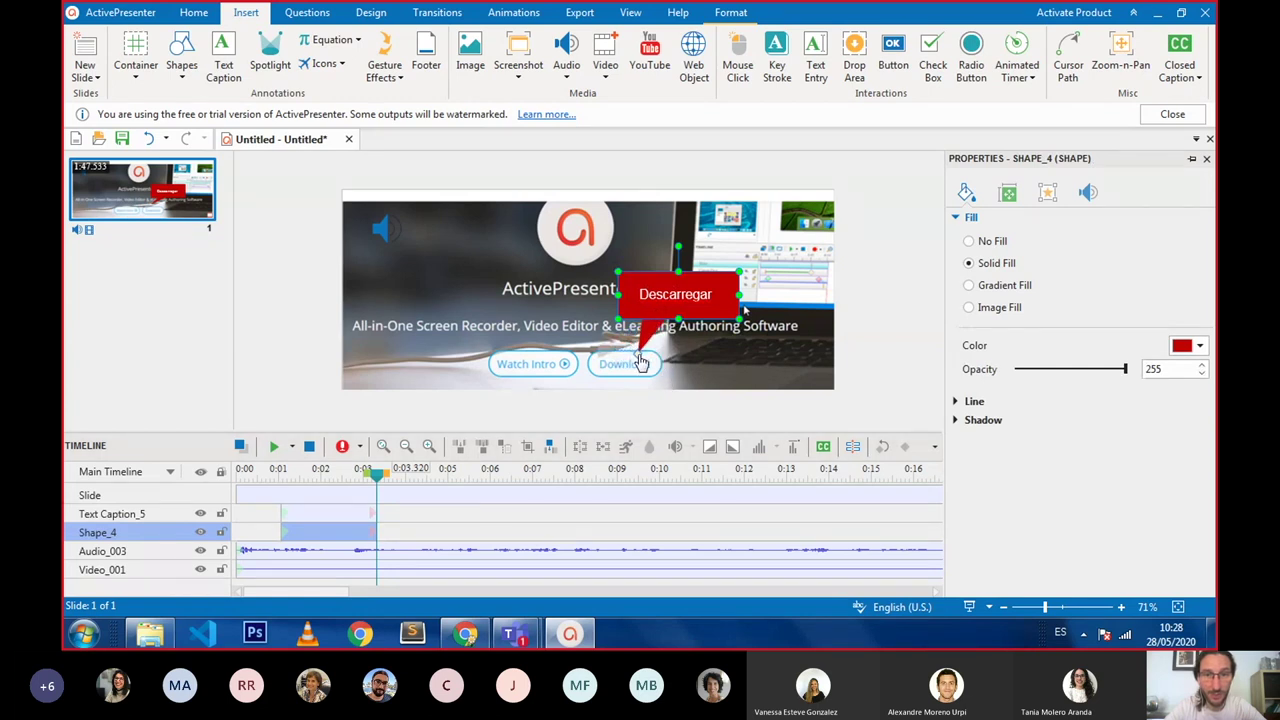
left_click(269, 485)
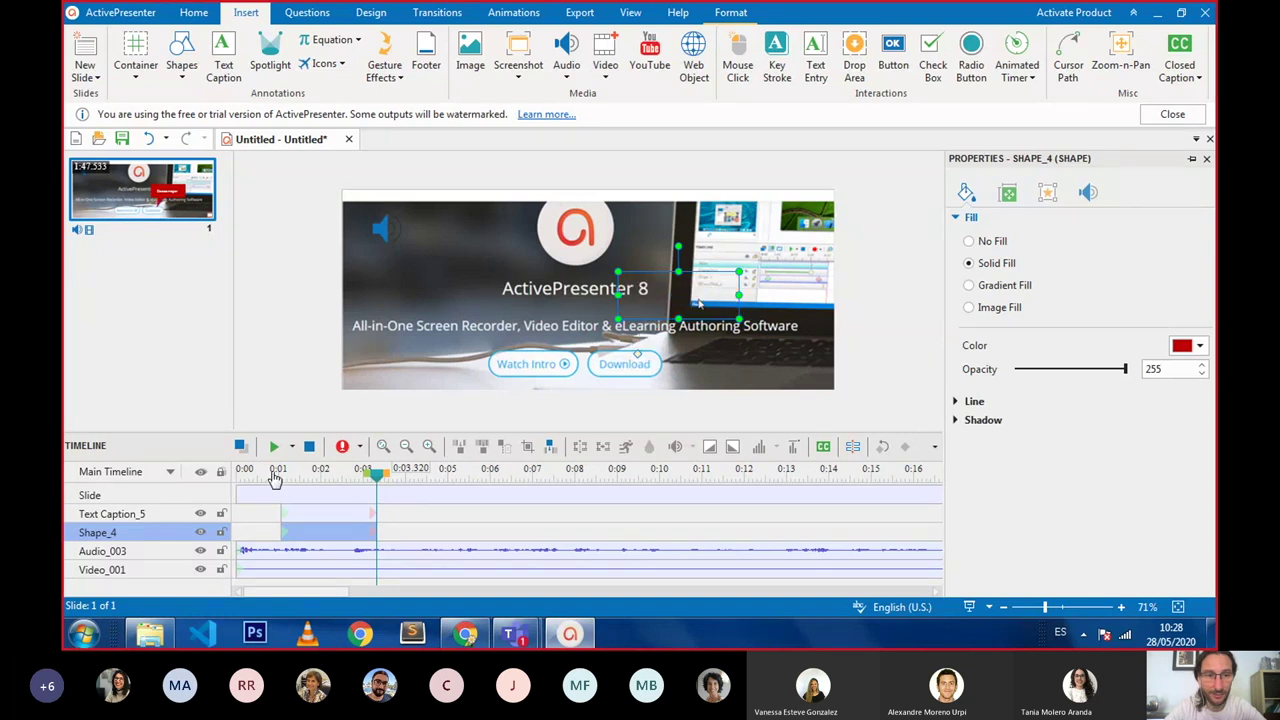
left_click(274, 447)
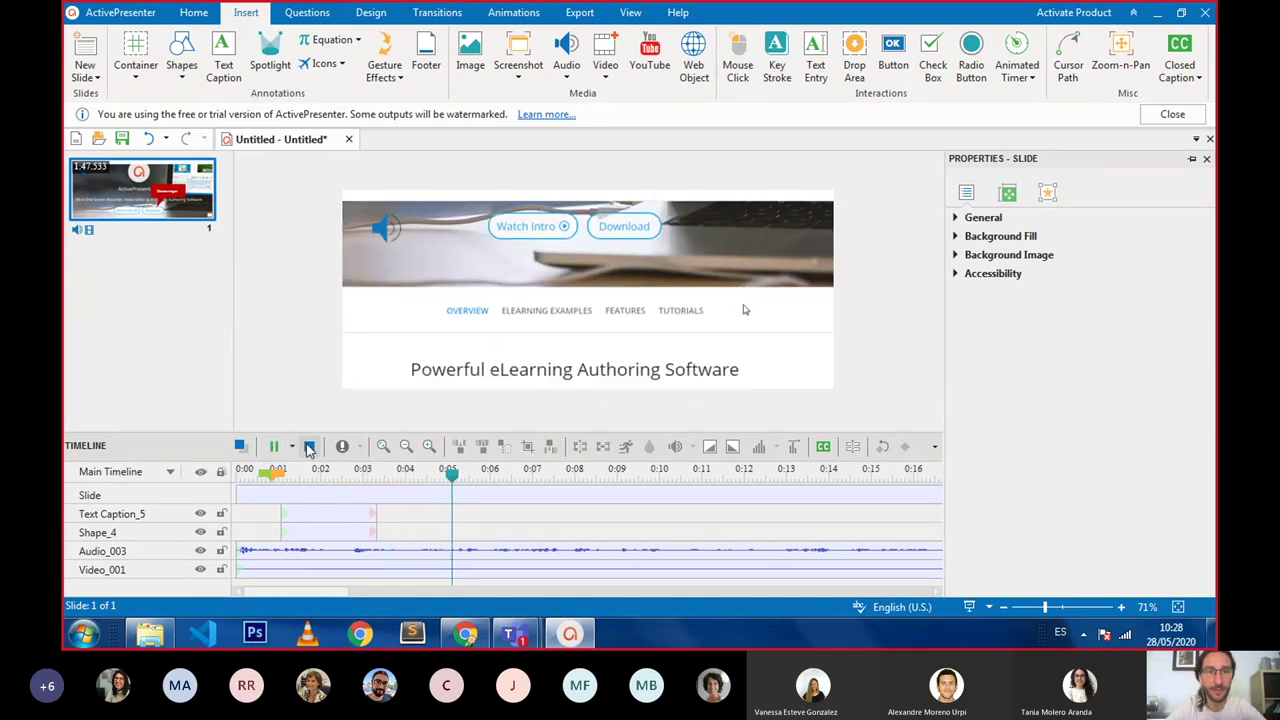
left_click(310, 449)
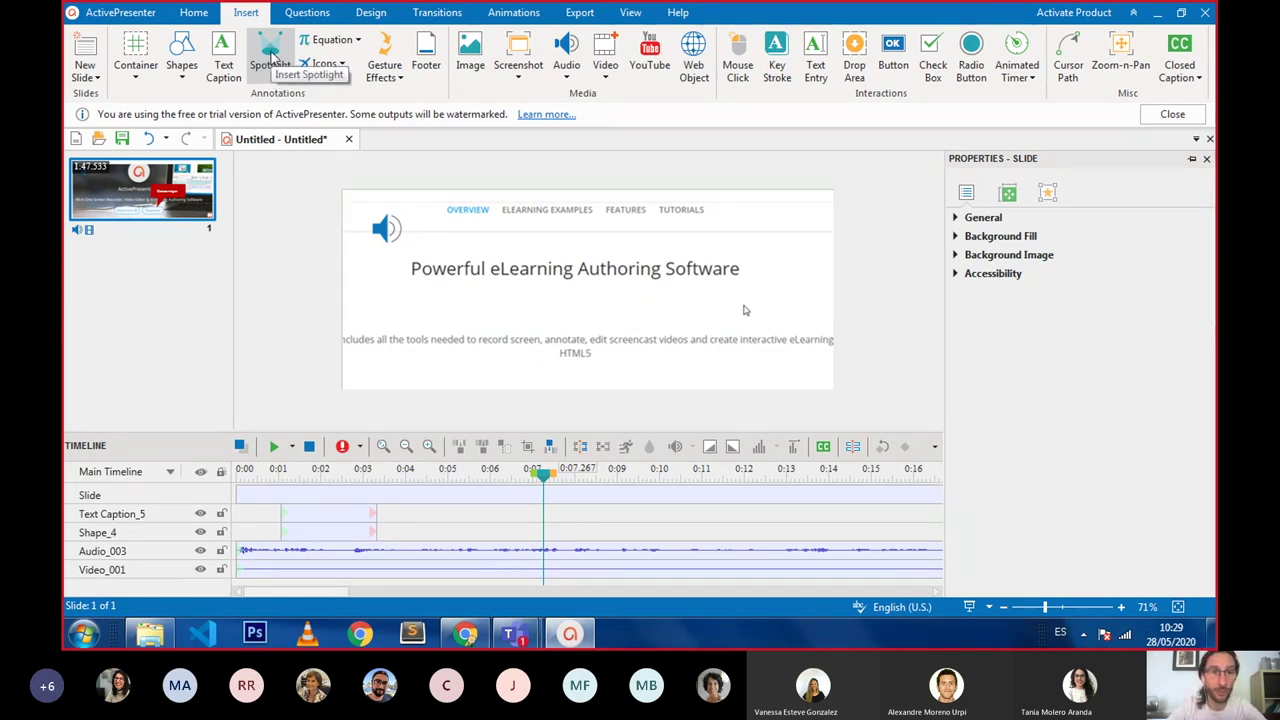
Step: Insert a spotlight at 0:07.267 and fit it over the ELEARNING EXAMPLES menu item in the video
left_click(270, 55)
left_click_drag(440, 204, 496, 220)
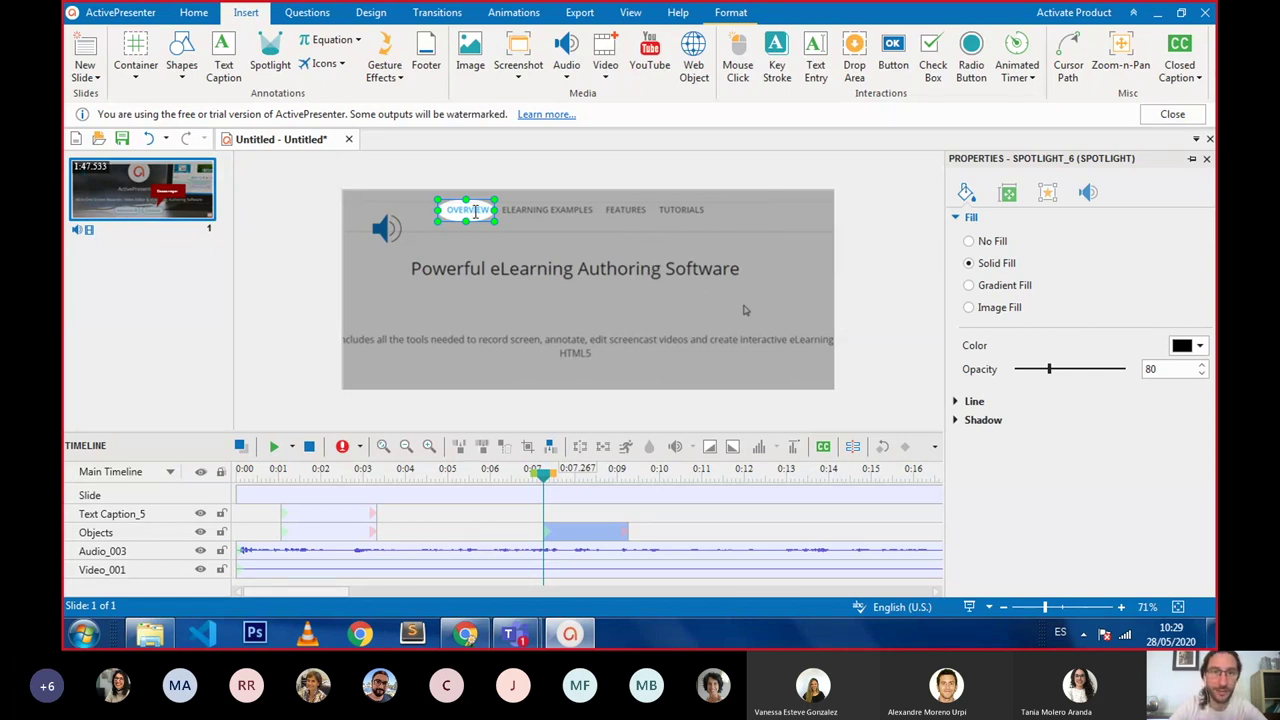
left_click(505, 248)
left_click(456, 212)
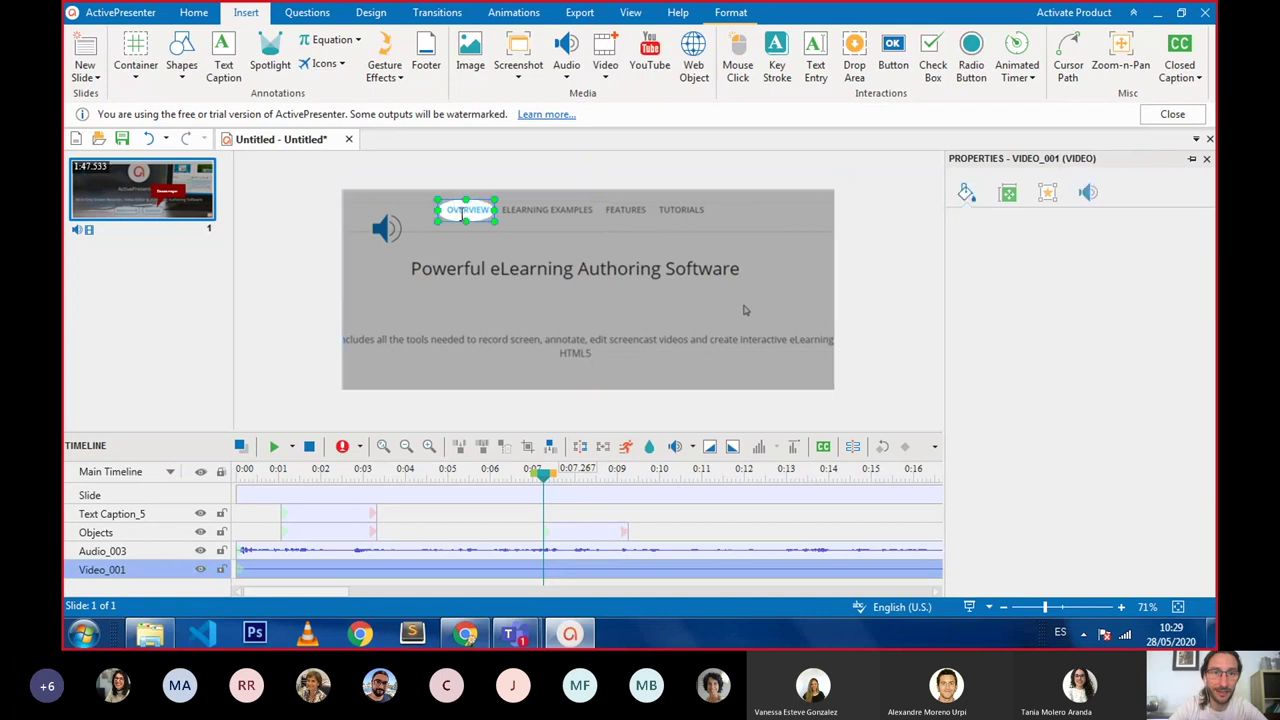
left_click_drag(484, 196, 601, 209)
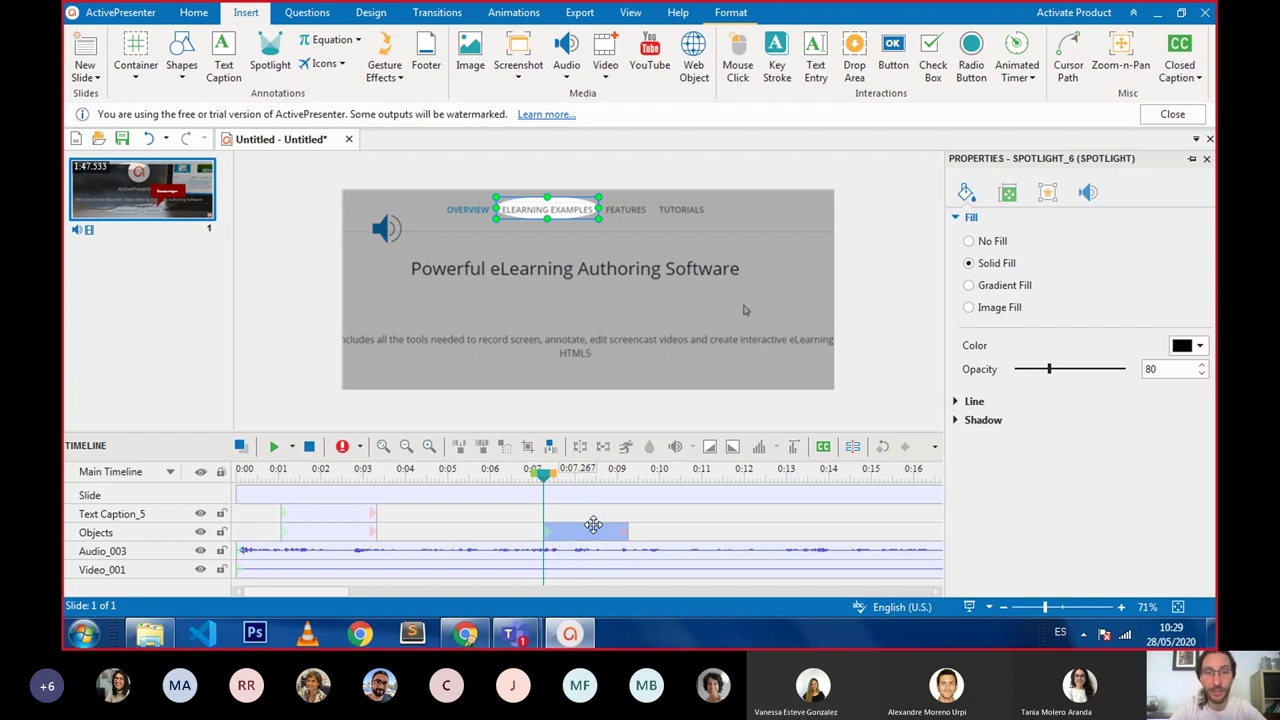
Step: Extend the spotlight's duration past the 0:10 mark and place the playhead before it, at 0:06.400
left_click_drag(630, 531, 677, 531)
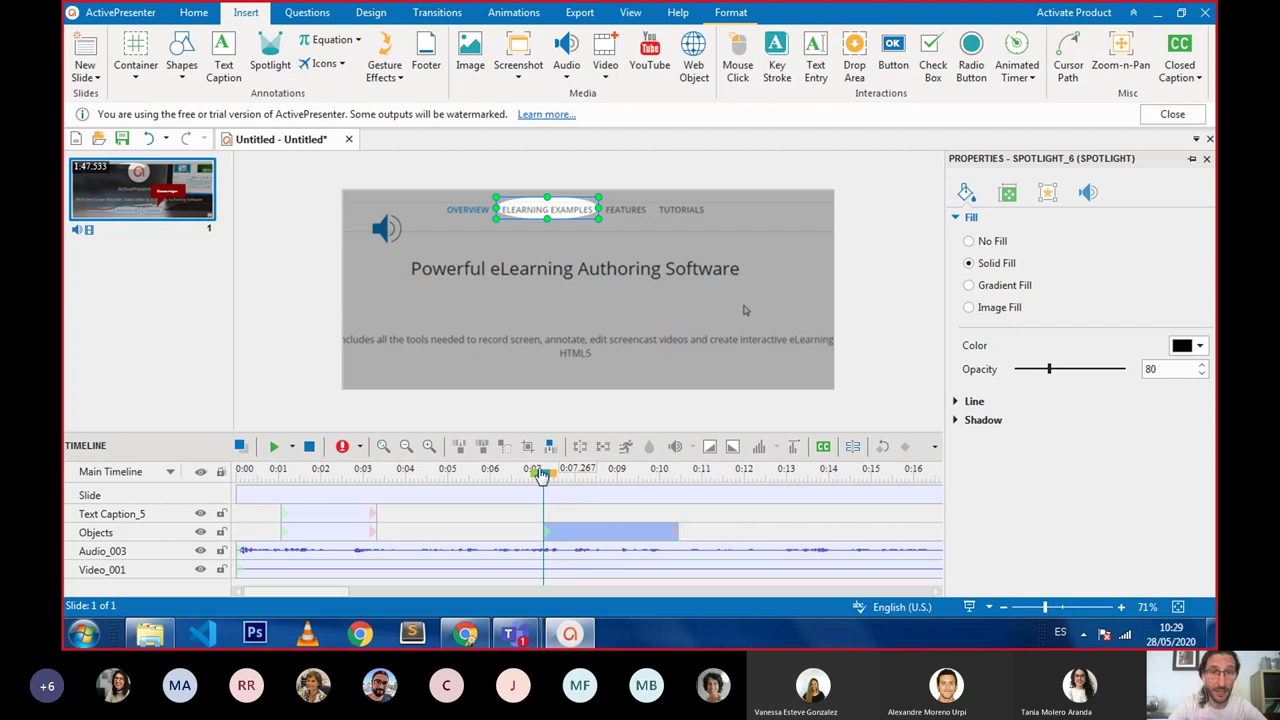
left_click_drag(543, 480, 510, 468)
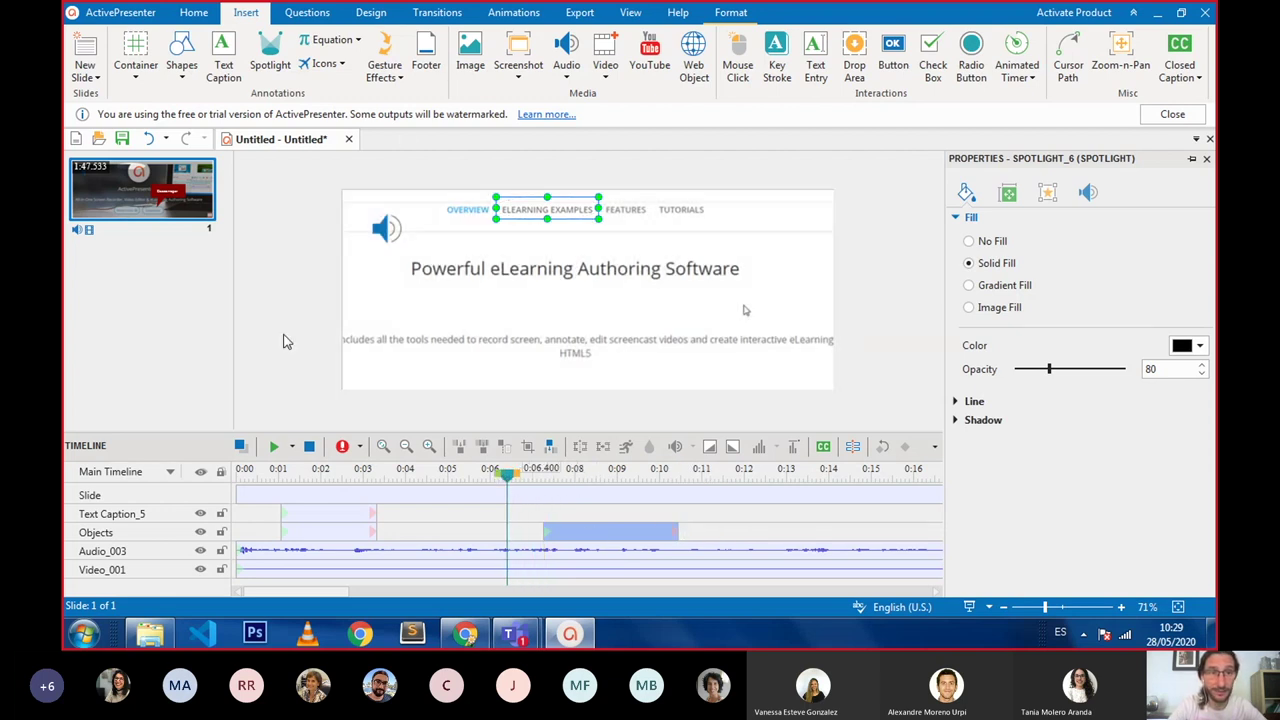
Step: Preview the spotlight in playback and return the playhead to 0:08.580, within the spotlight's duration
left_click(274, 449)
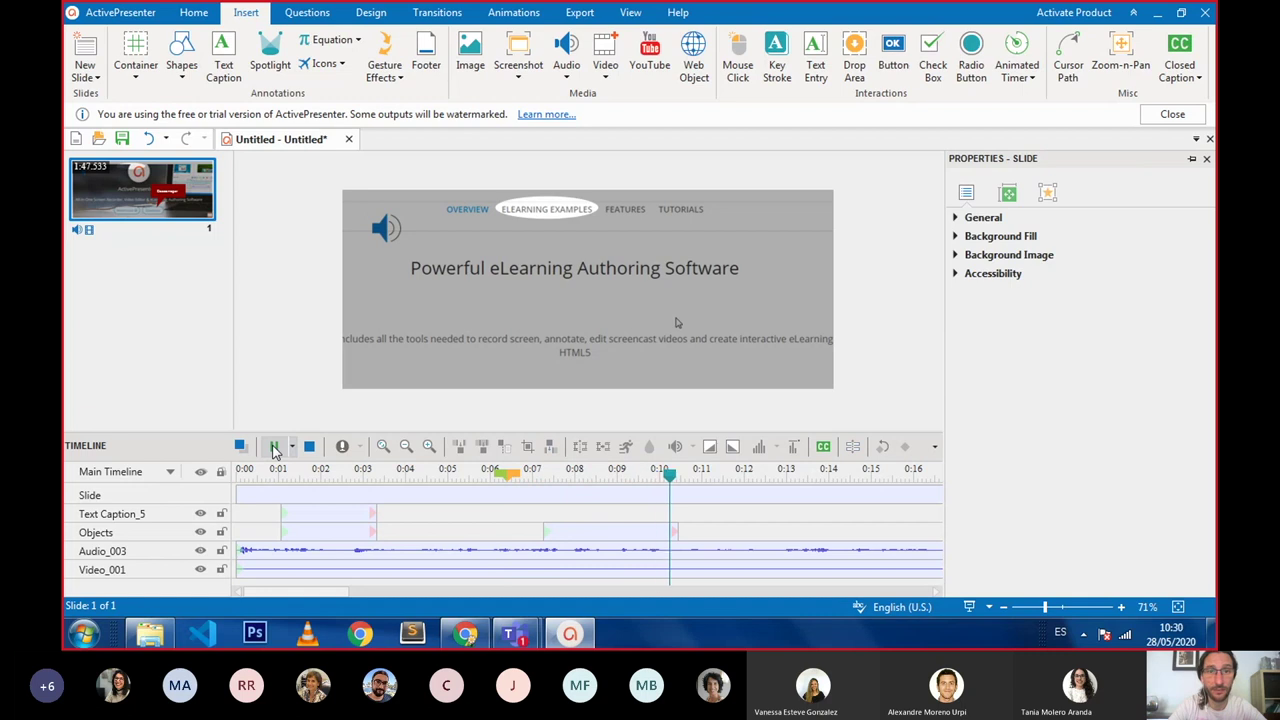
left_click(309, 449)
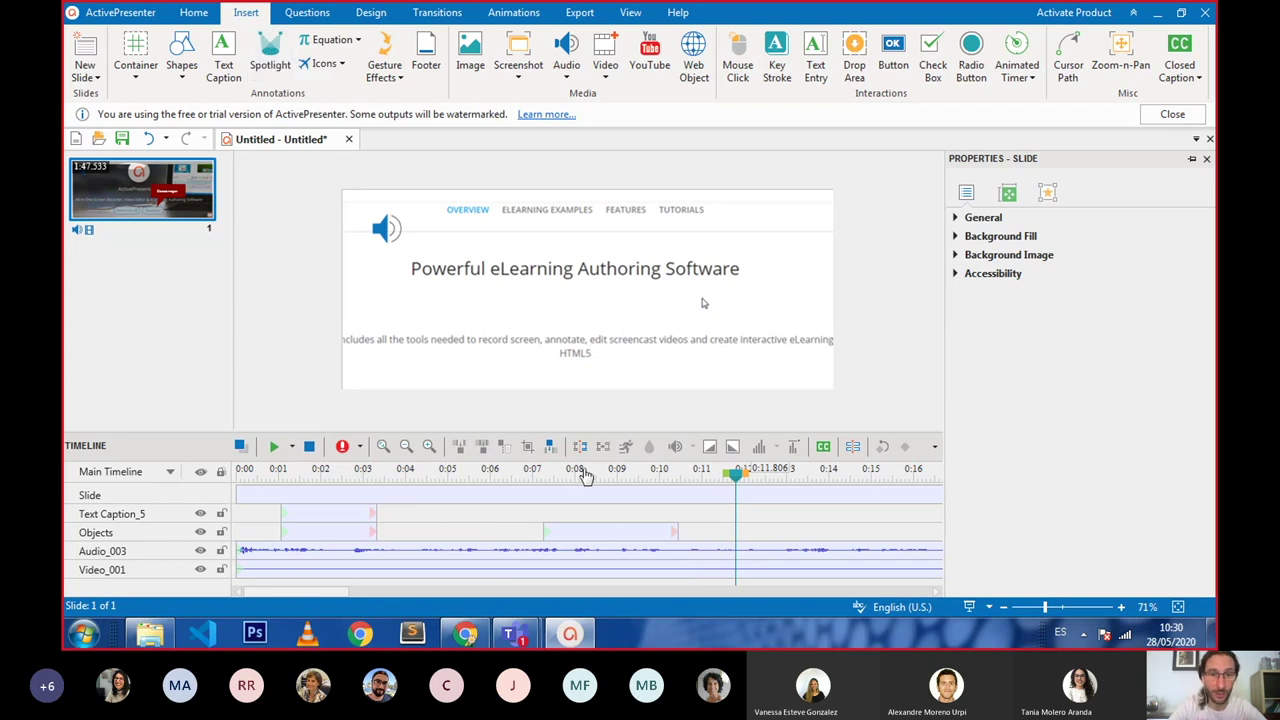
left_click_drag(554, 477, 601, 477)
Step: Change the ELEARNING EXAMPLES spotlight's solid fill to green and set its opacity to 109
left_click(643, 352)
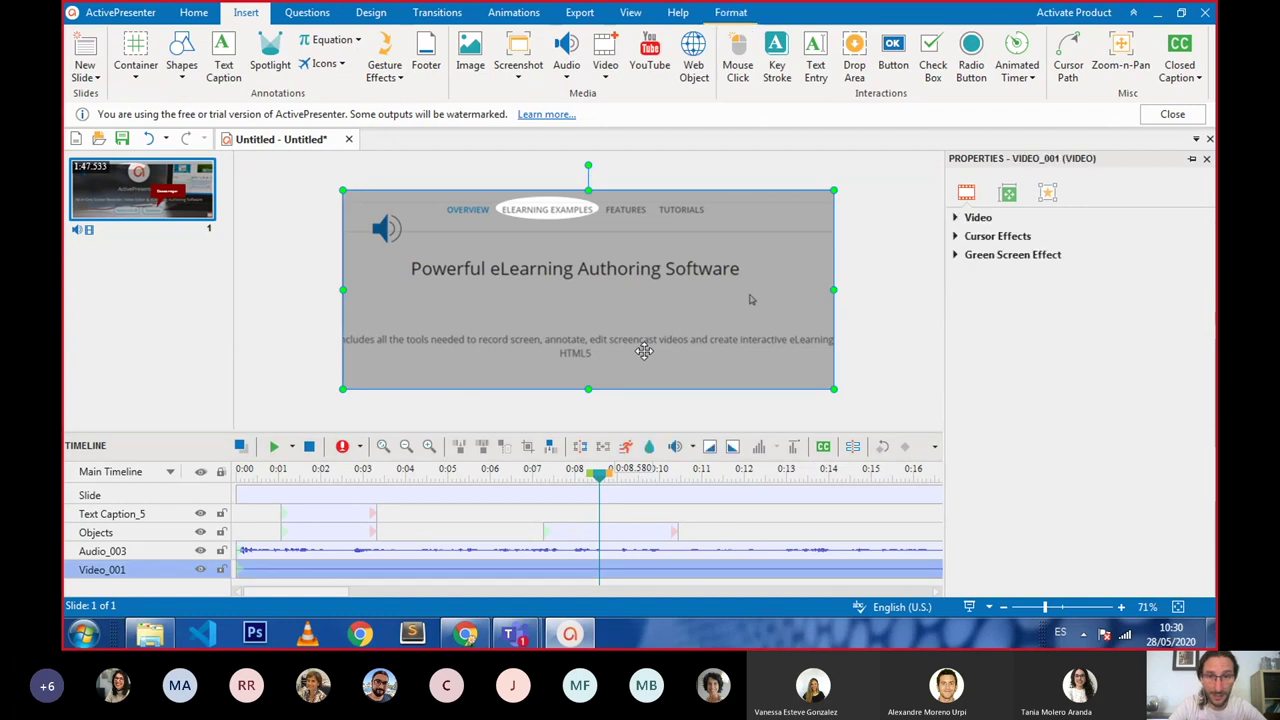
left_click(632, 530)
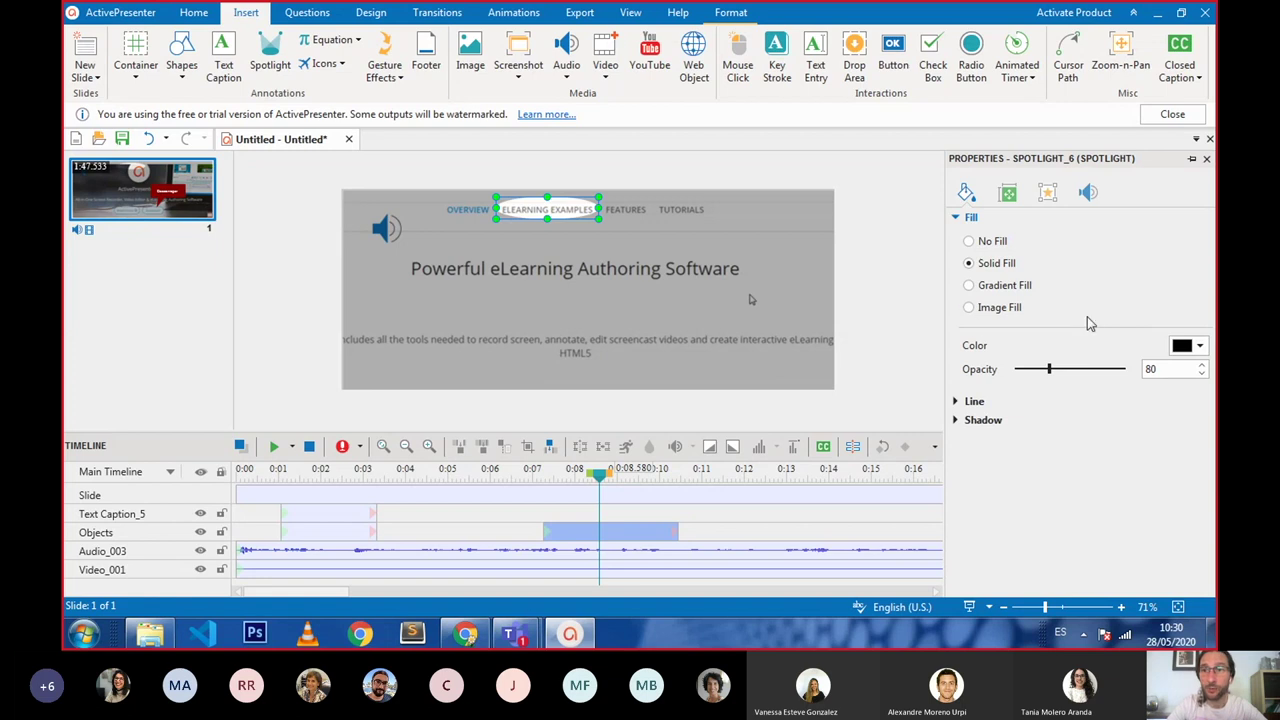
left_click(1200, 347)
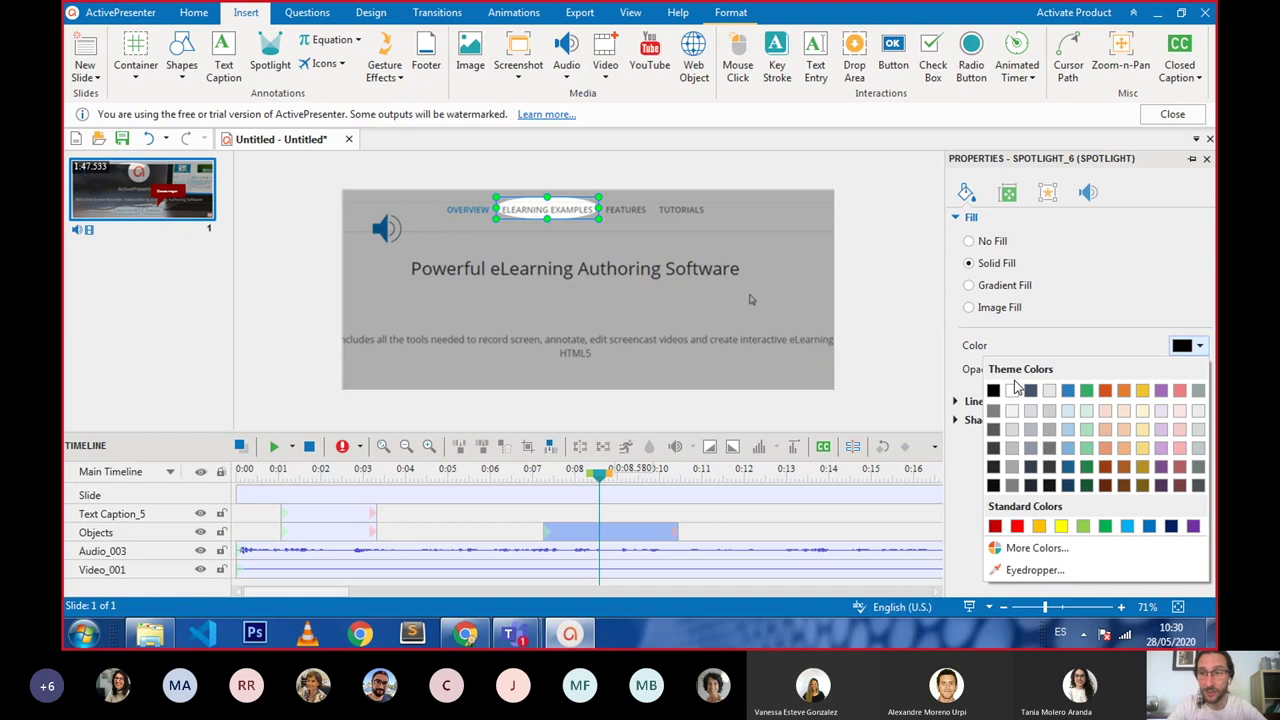
left_click(1086, 390)
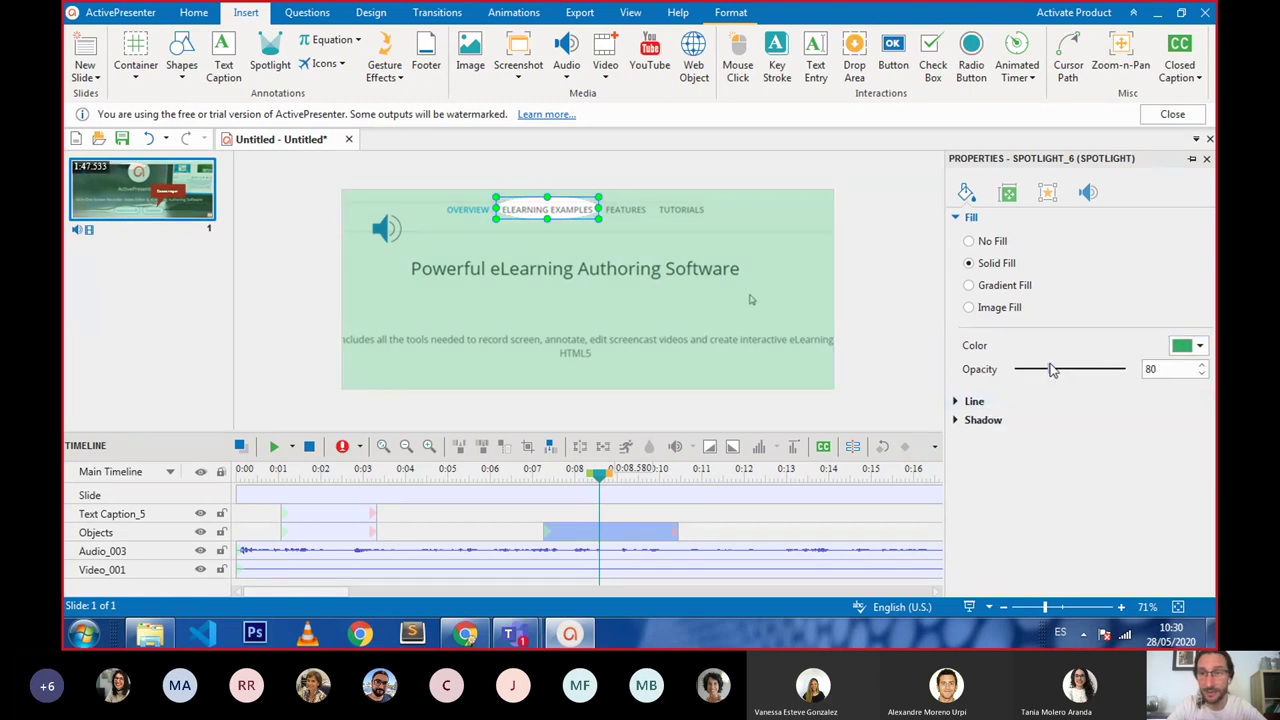
mouse_move(1063, 372)
left_mouse_down()
mouse_move(1100, 371)
mouse_move(1043, 371)
mouse_move(1065, 373)
left_mouse_up()
Step: Insert the gauge icon from the Travel set at 0:10.900 and draw it small in the video's upper-right corner
left_click_drag(597, 478, 698, 478)
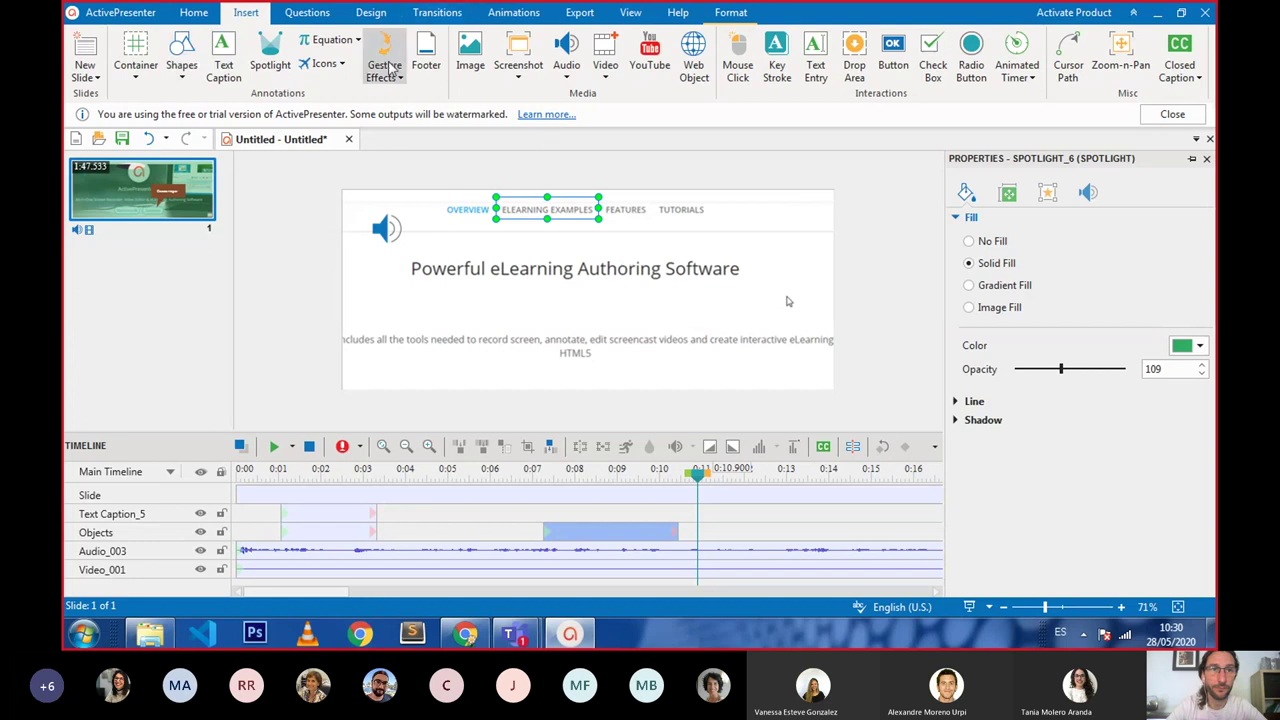
left_click(324, 64)
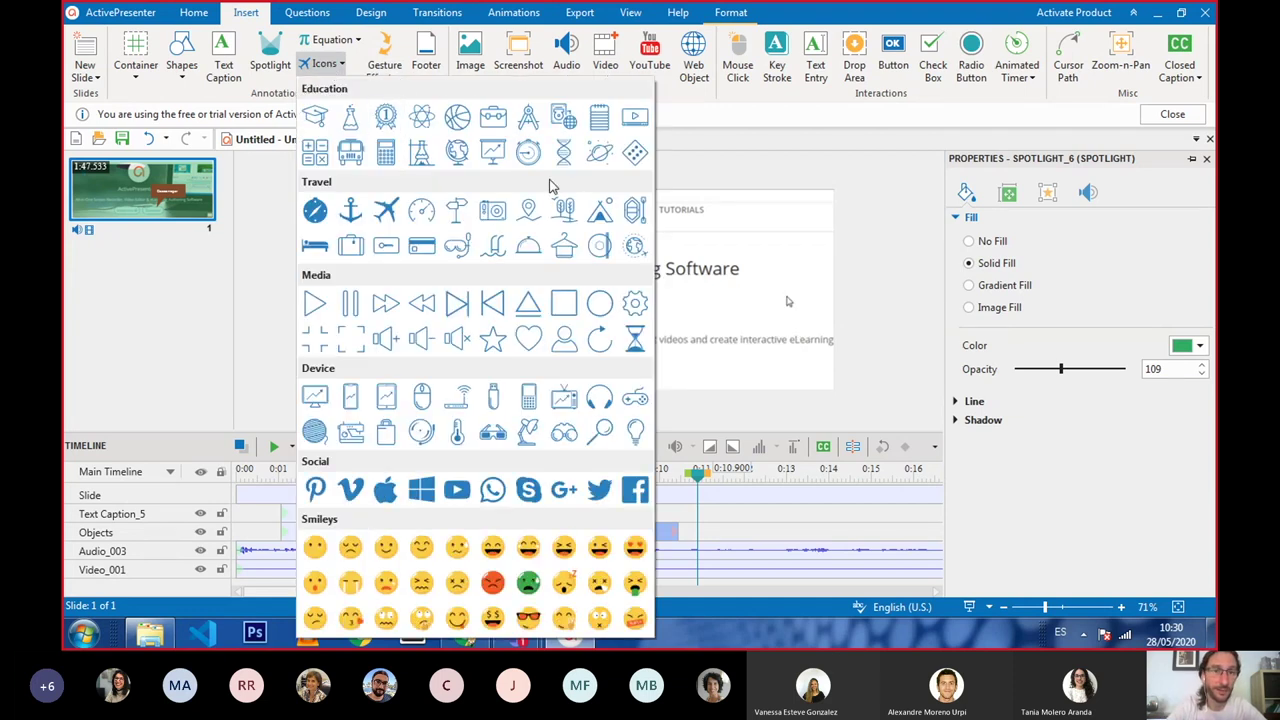
left_click(421, 212)
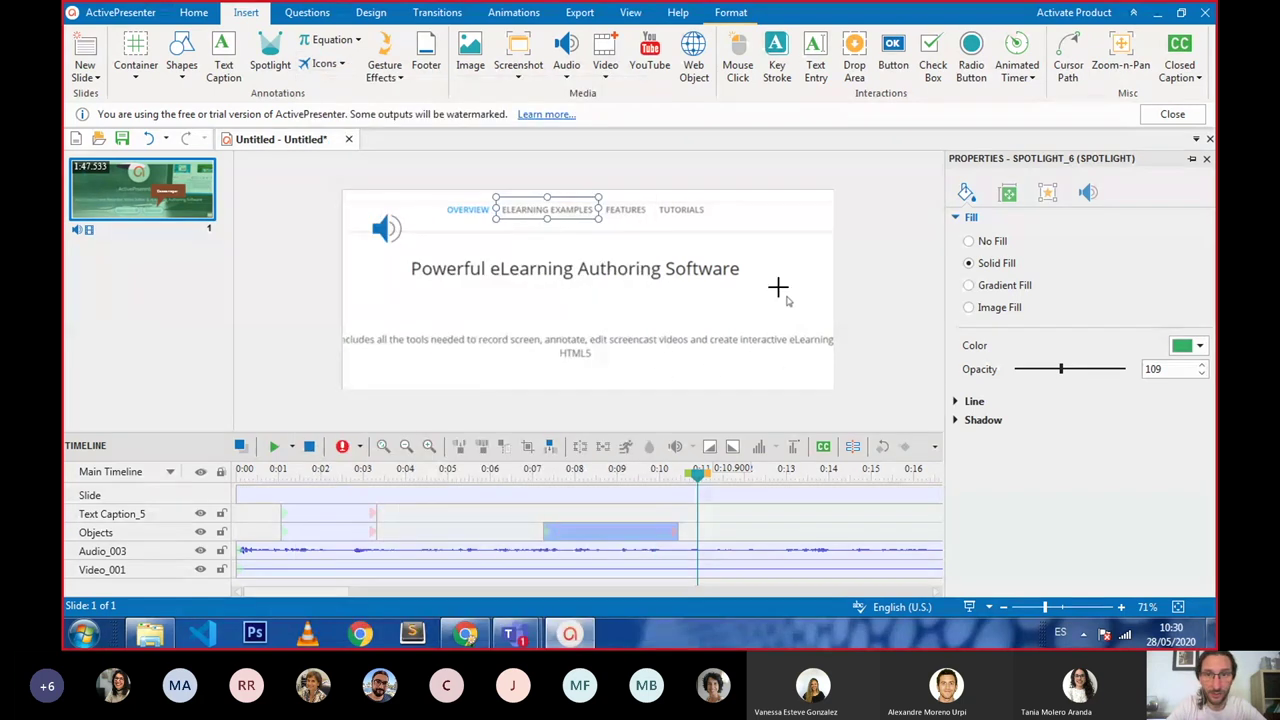
left_click_drag(783, 241, 811, 203)
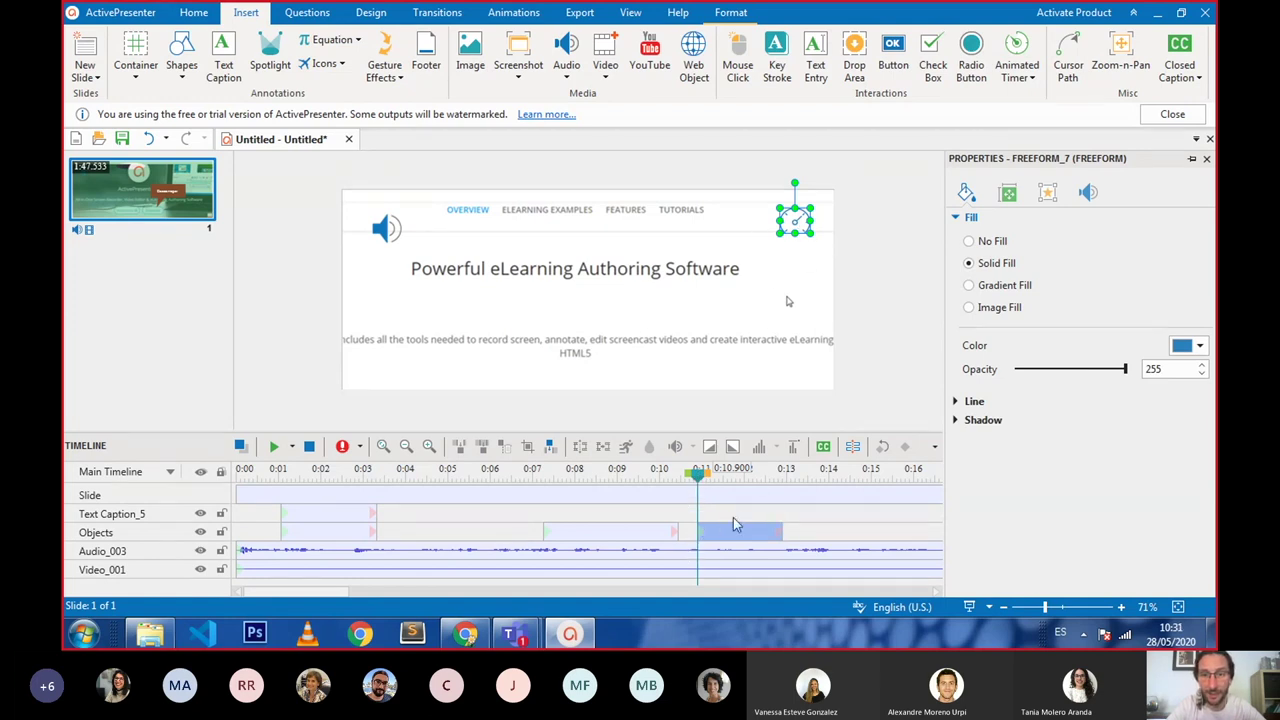
Step: Put the gauge icon on the upper objects track, starting at about 0:09, and preview the video from 0:07.800
mouse_move(779, 532)
left_mouse_down()
mouse_move(905, 532)
mouse_move(446, 511)
mouse_move(780, 512)
left_mouse_up()
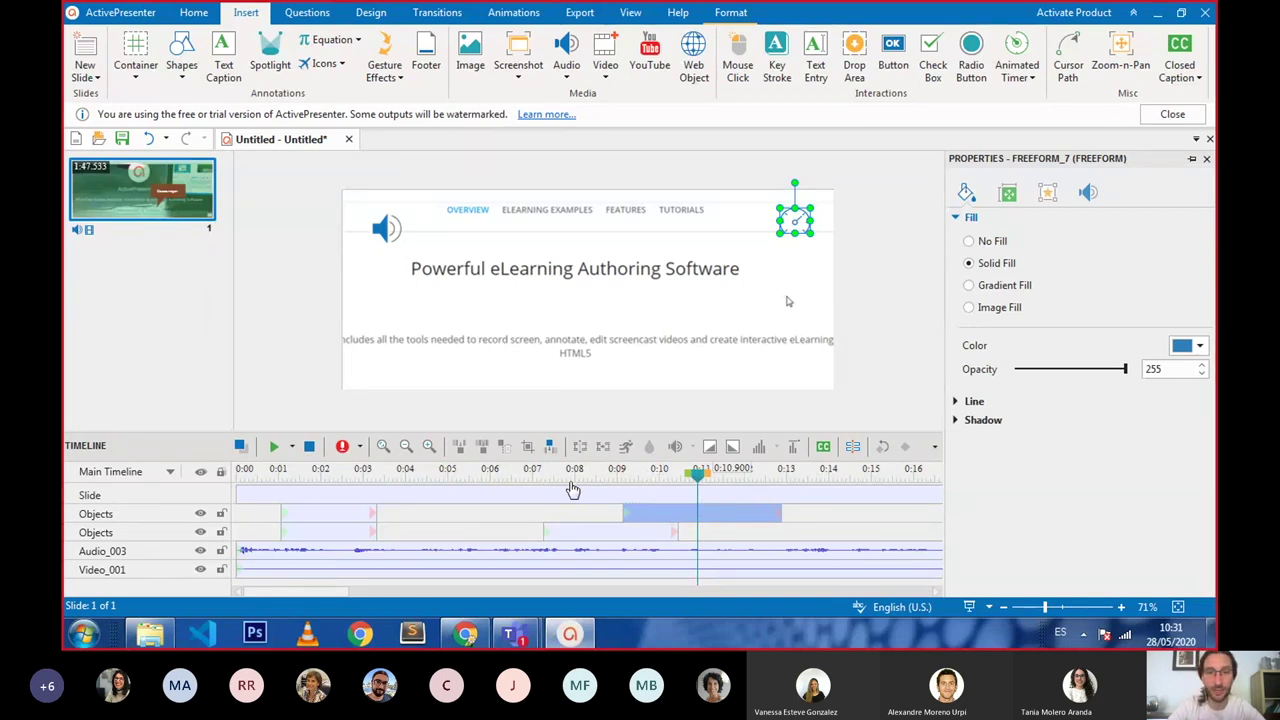
left_click(568, 478)
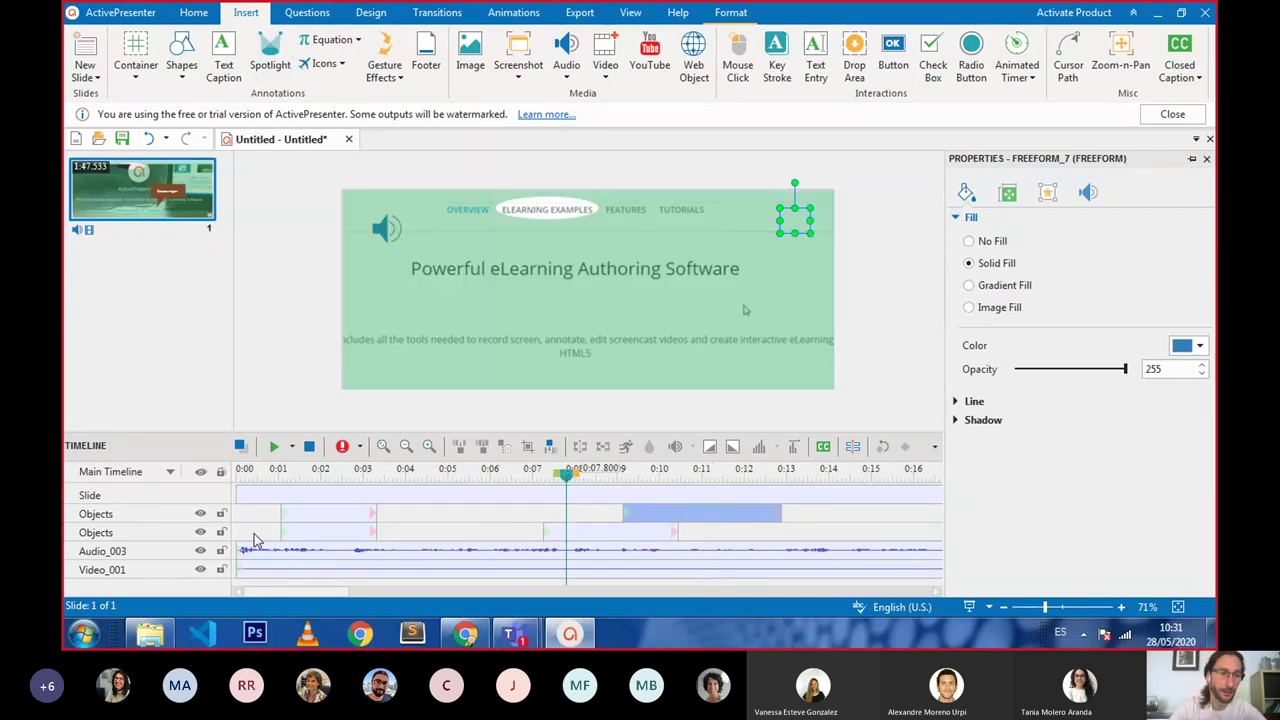
left_click(272, 447)
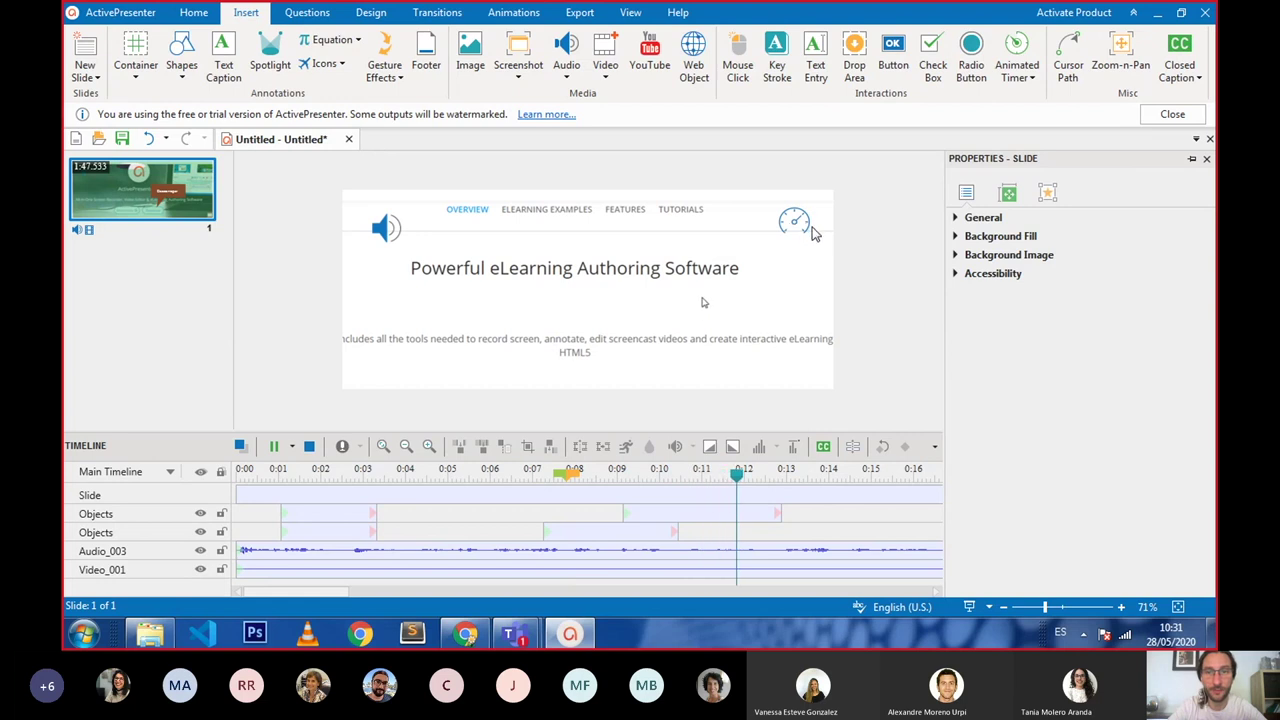
left_click(310, 447)
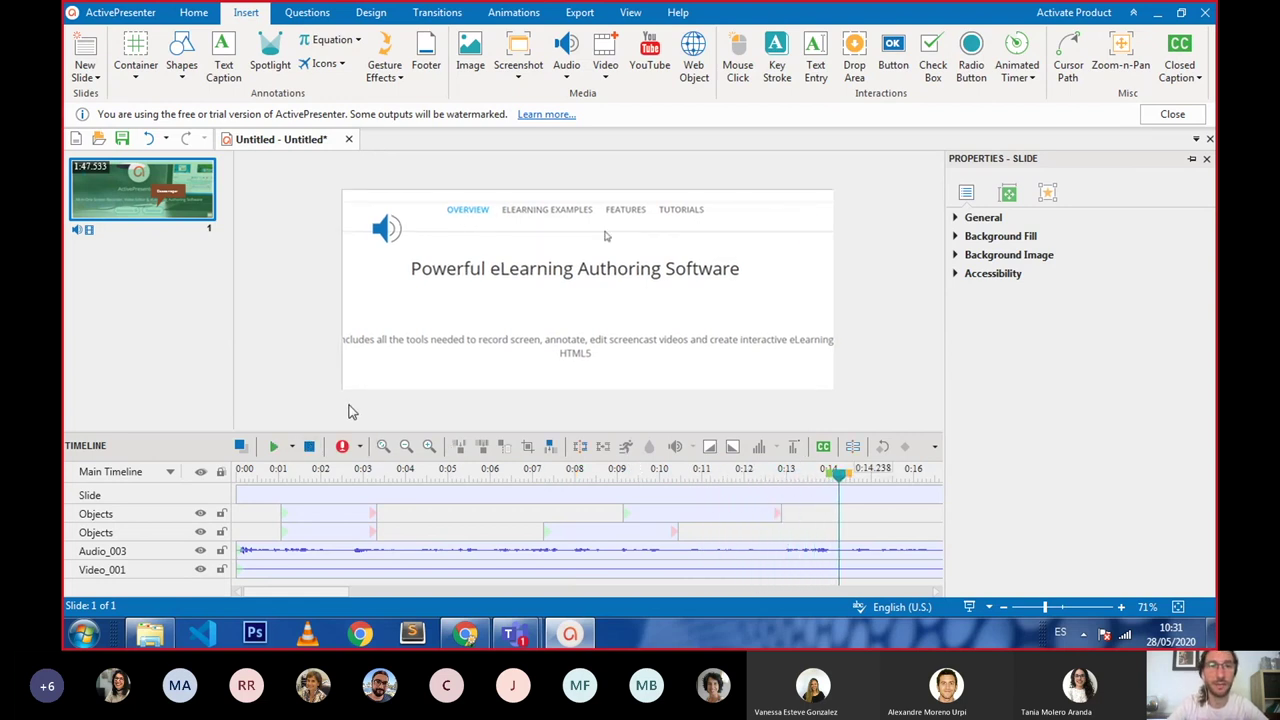
Step: Insert the image apple.jpeg at 0:11.240, shrink it and place it in the video's lower-right area
left_click(712, 472)
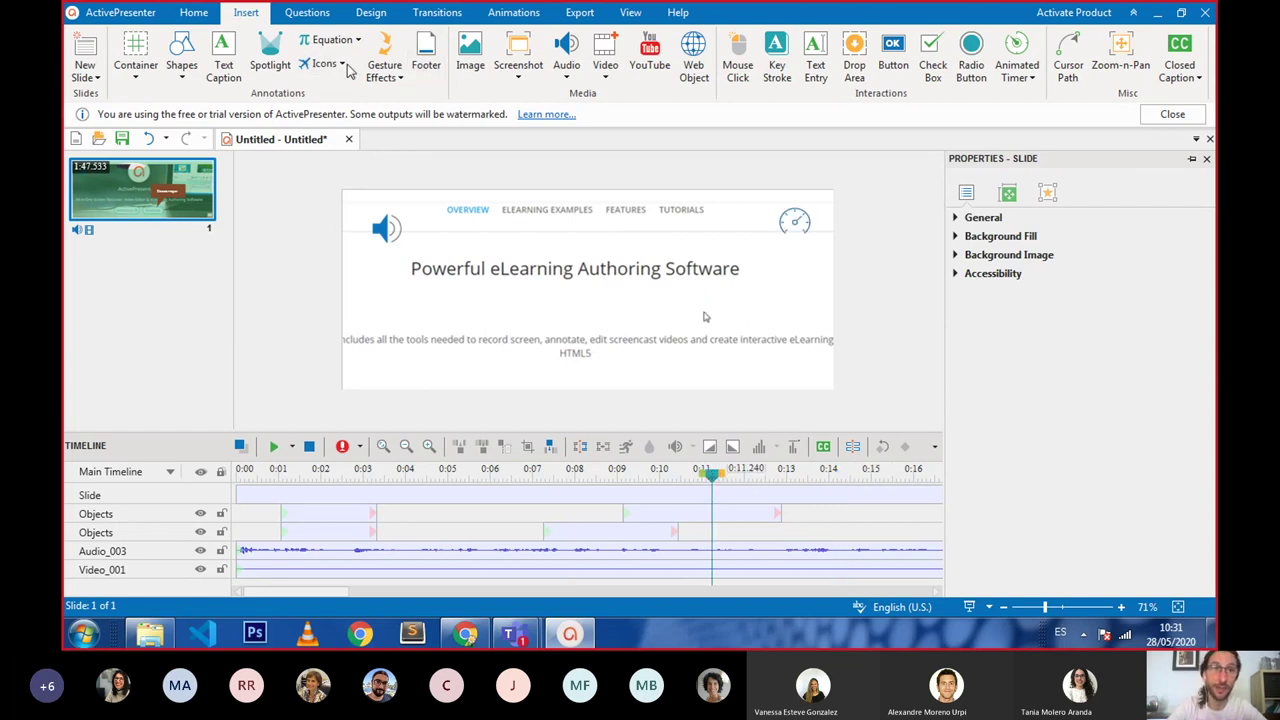
left_click(468, 62)
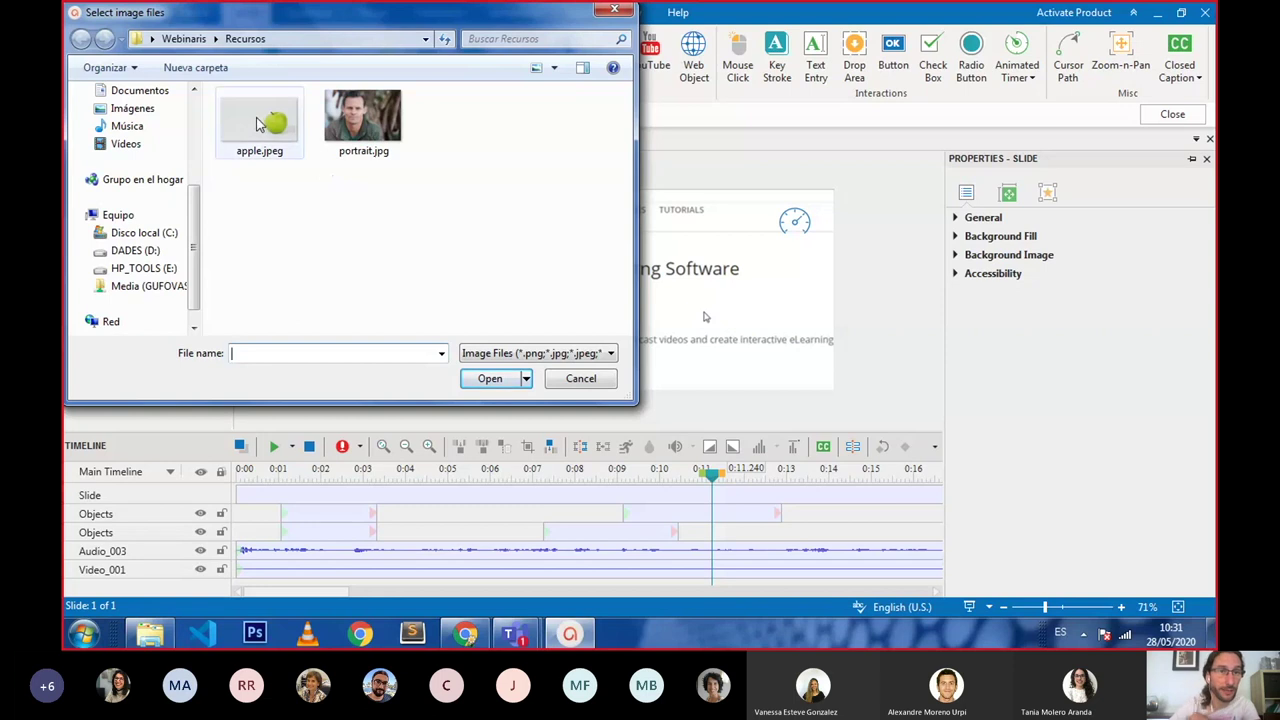
left_click(258, 124)
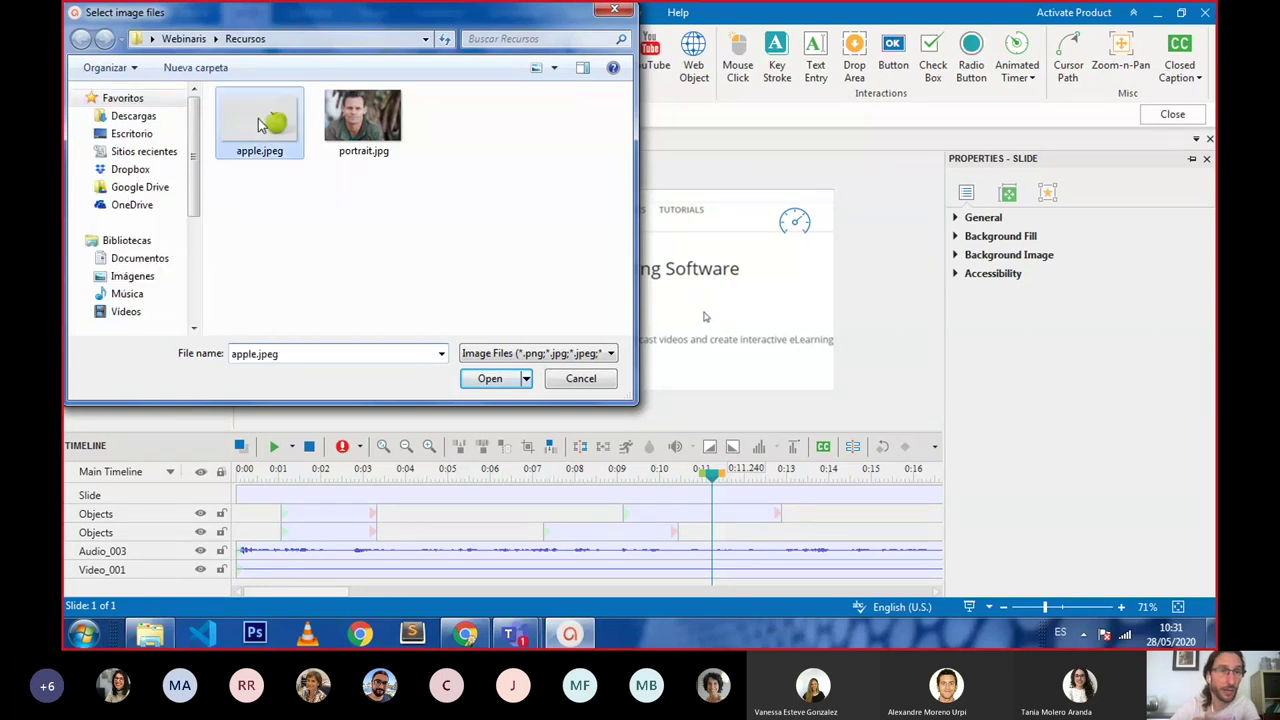
left_click(489, 381)
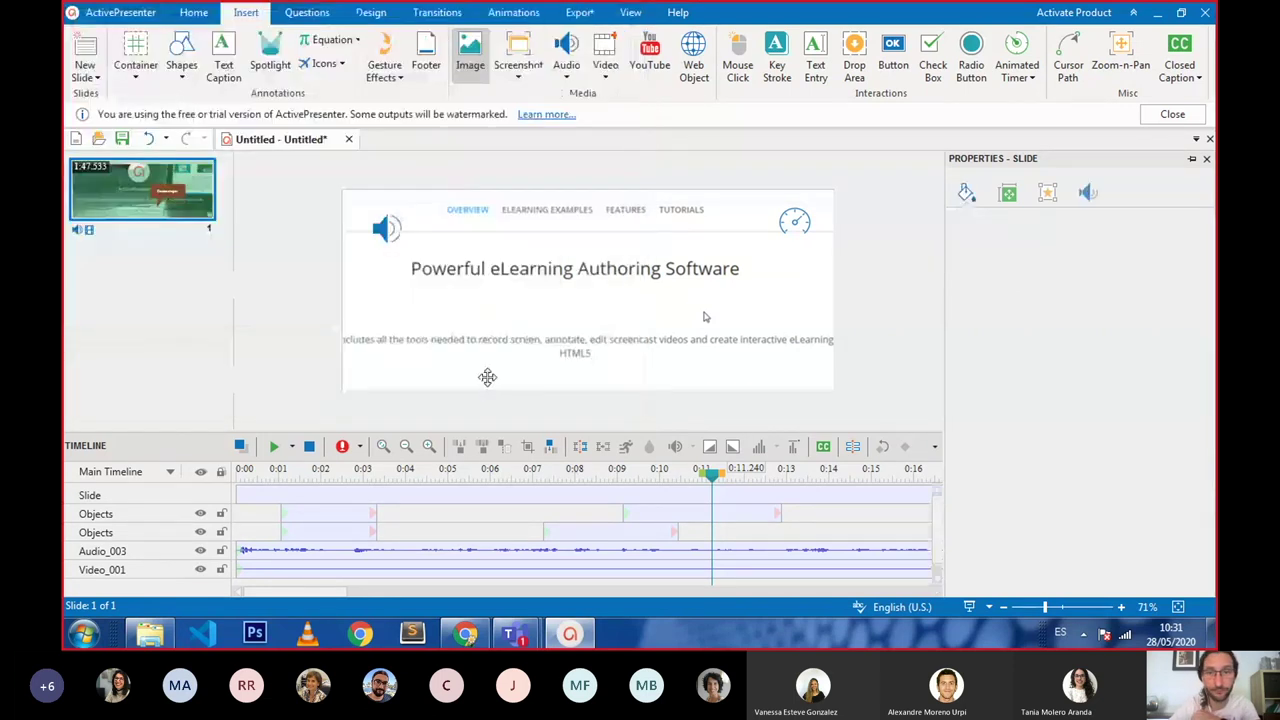
left_click_drag(697, 190, 494, 305)
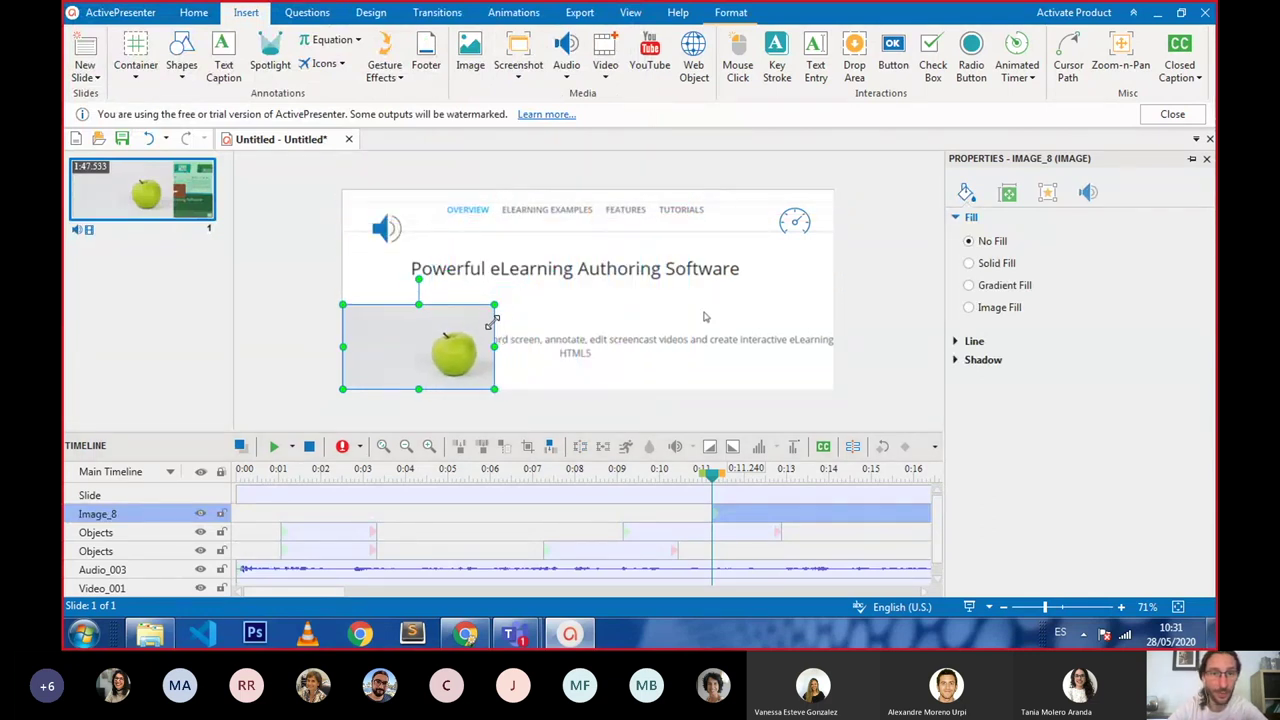
left_click_drag(430, 348, 745, 337)
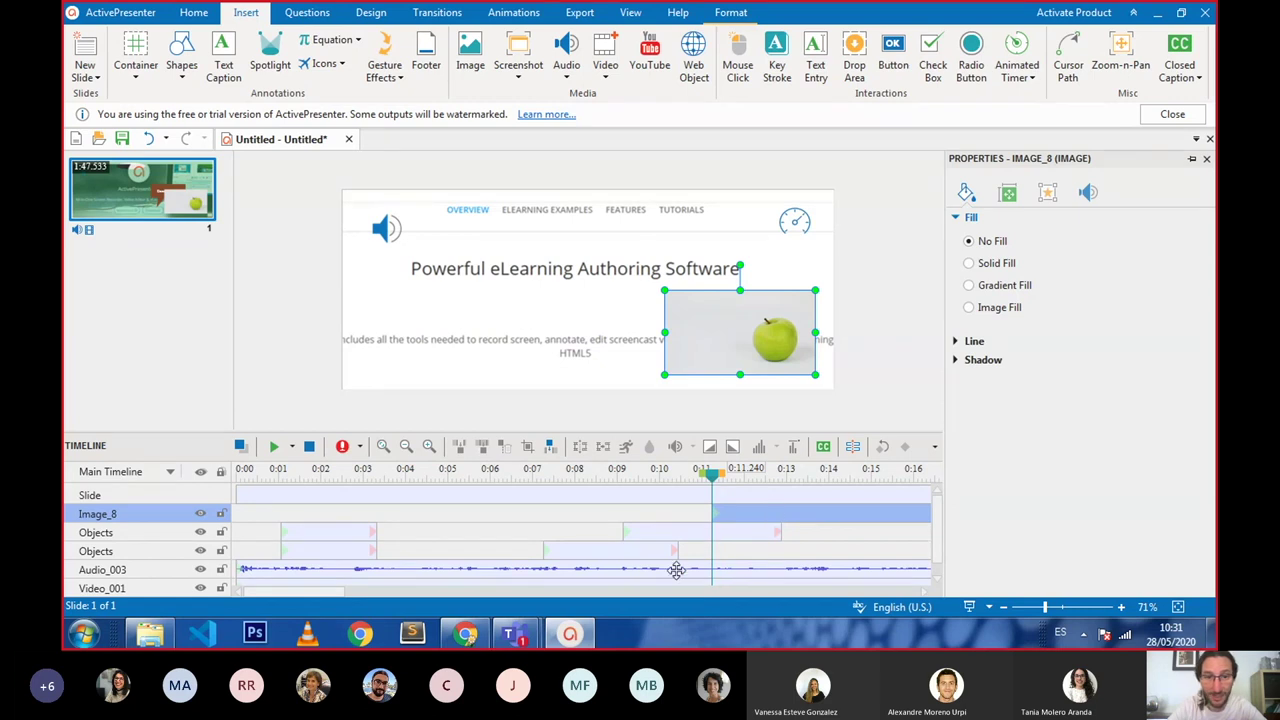
Step: Shorten the apple image's duration on the timeline so that it ends at about 0:20
left_click(406, 448)
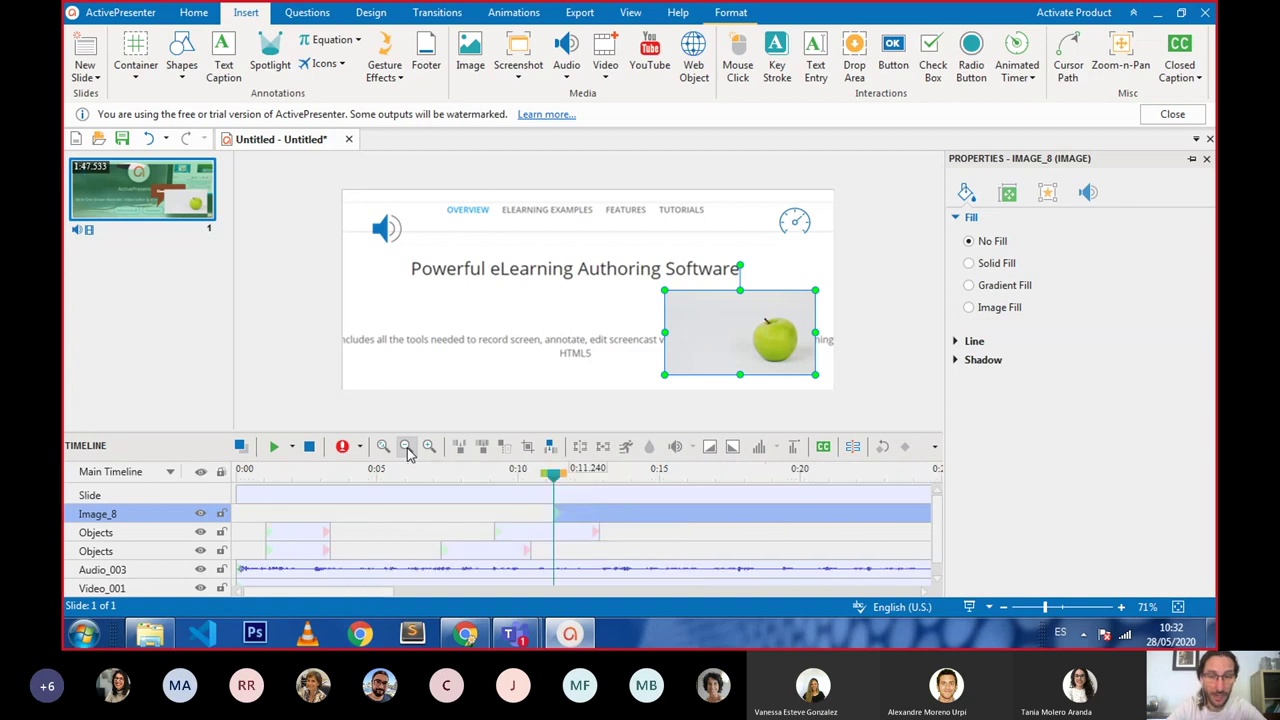
left_click(406, 448)
left_click(406, 448)
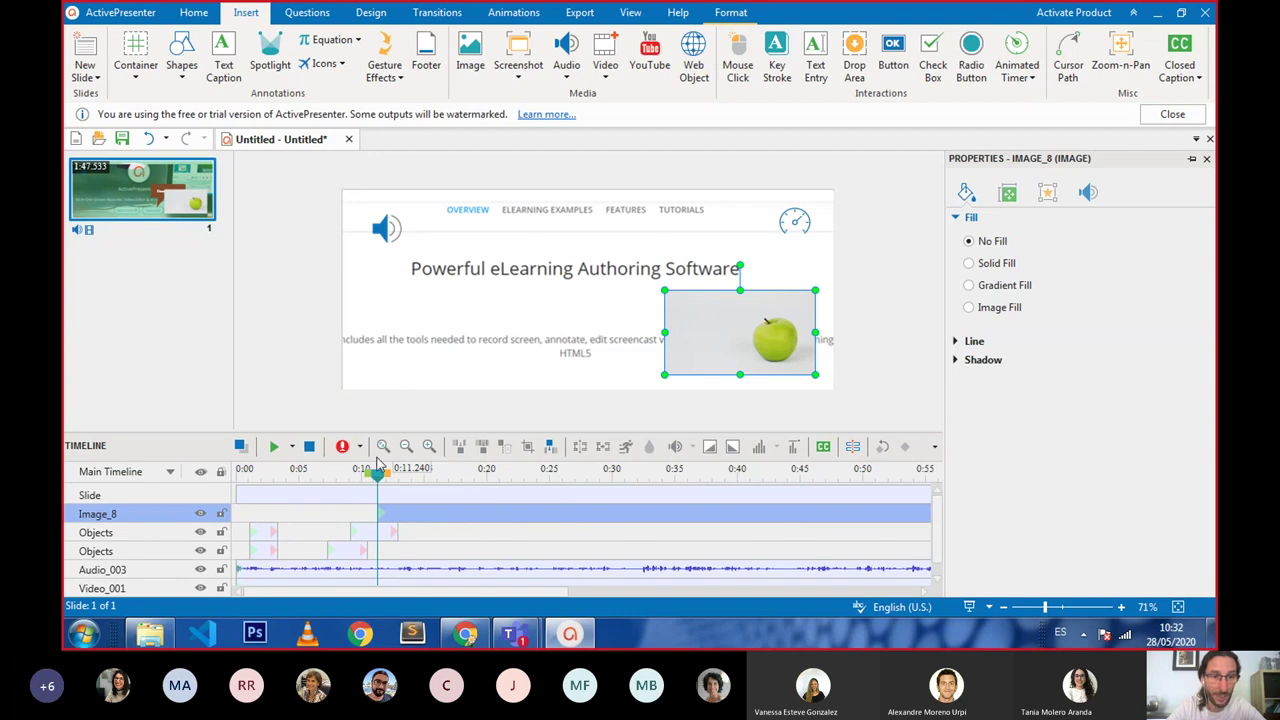
left_click(406, 448)
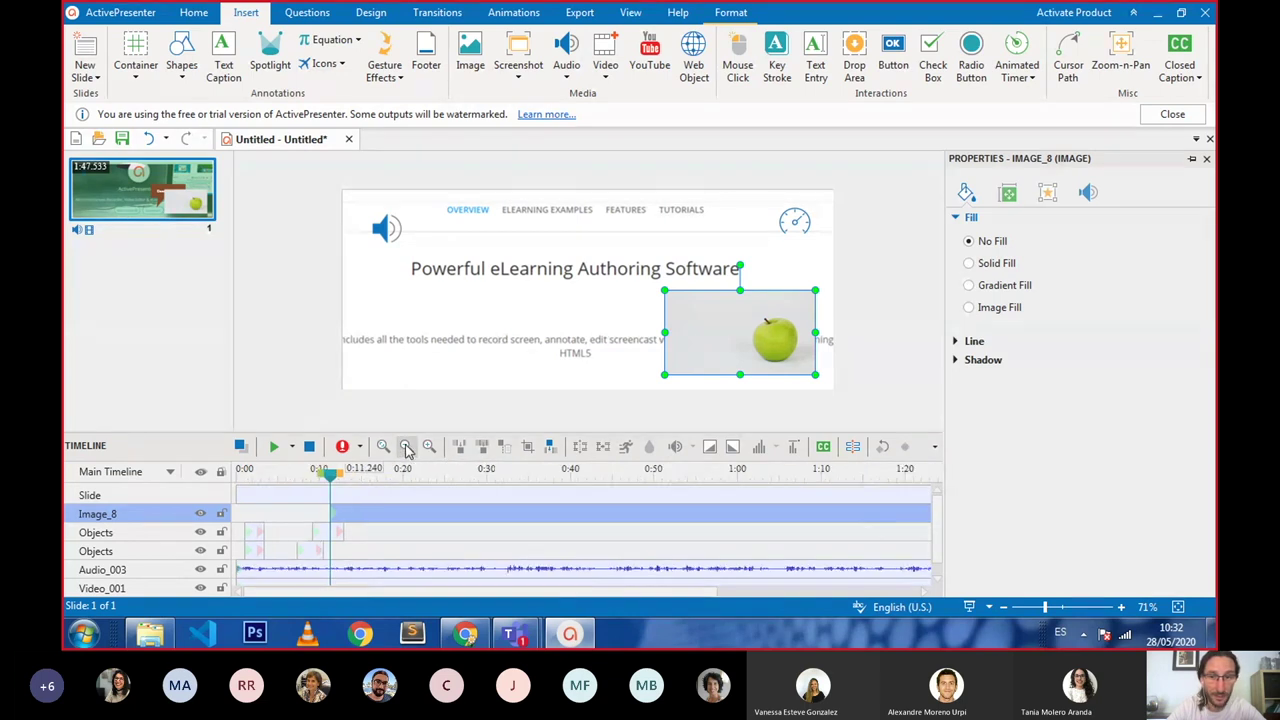
left_click(406, 448)
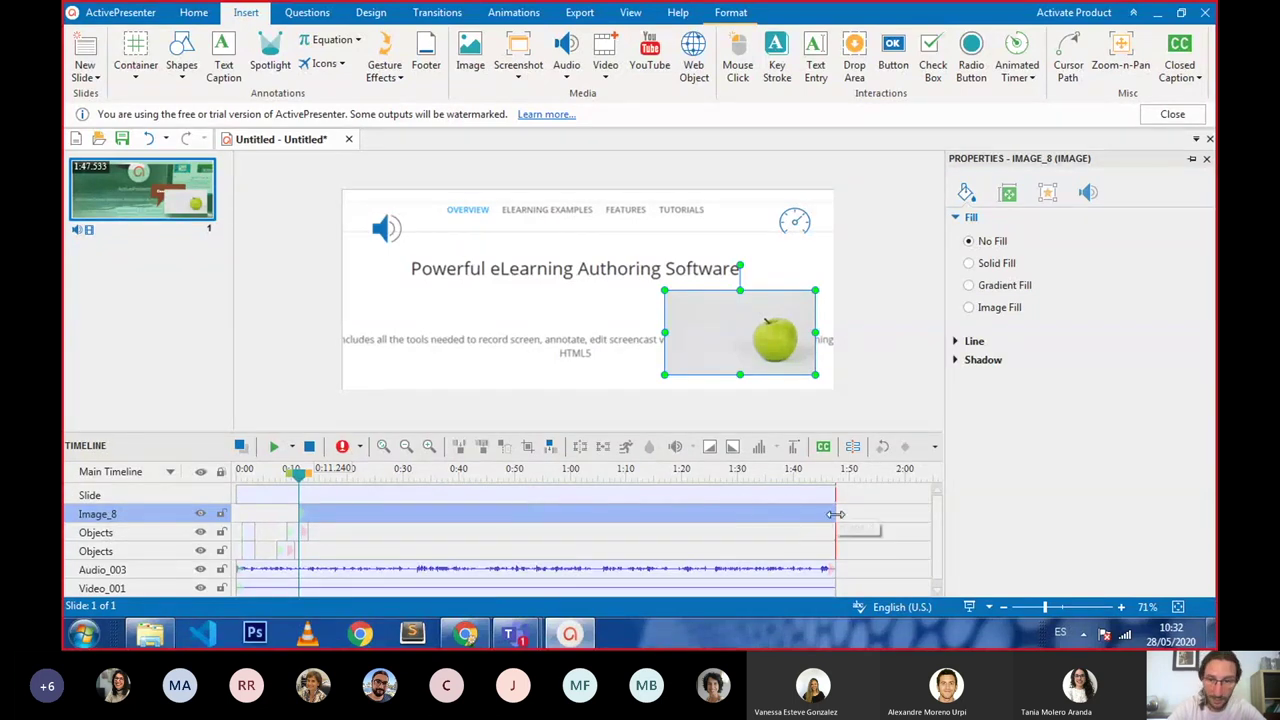
left_click_drag(826, 514, 348, 512)
Step: Shift the apple image on the timeline to start at about 0:14, after the gauge icon, and preview it in playback
left_click(429, 447)
left_click(429, 447)
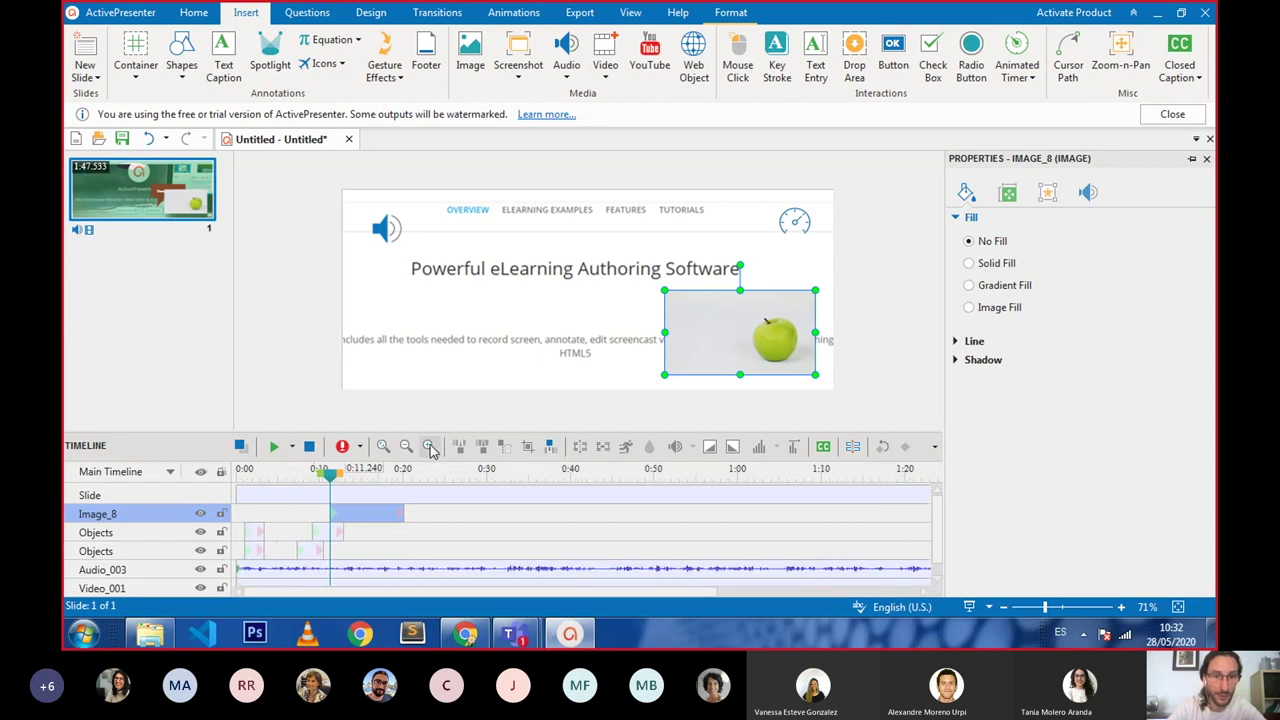
left_click(429, 447)
left_click(429, 447)
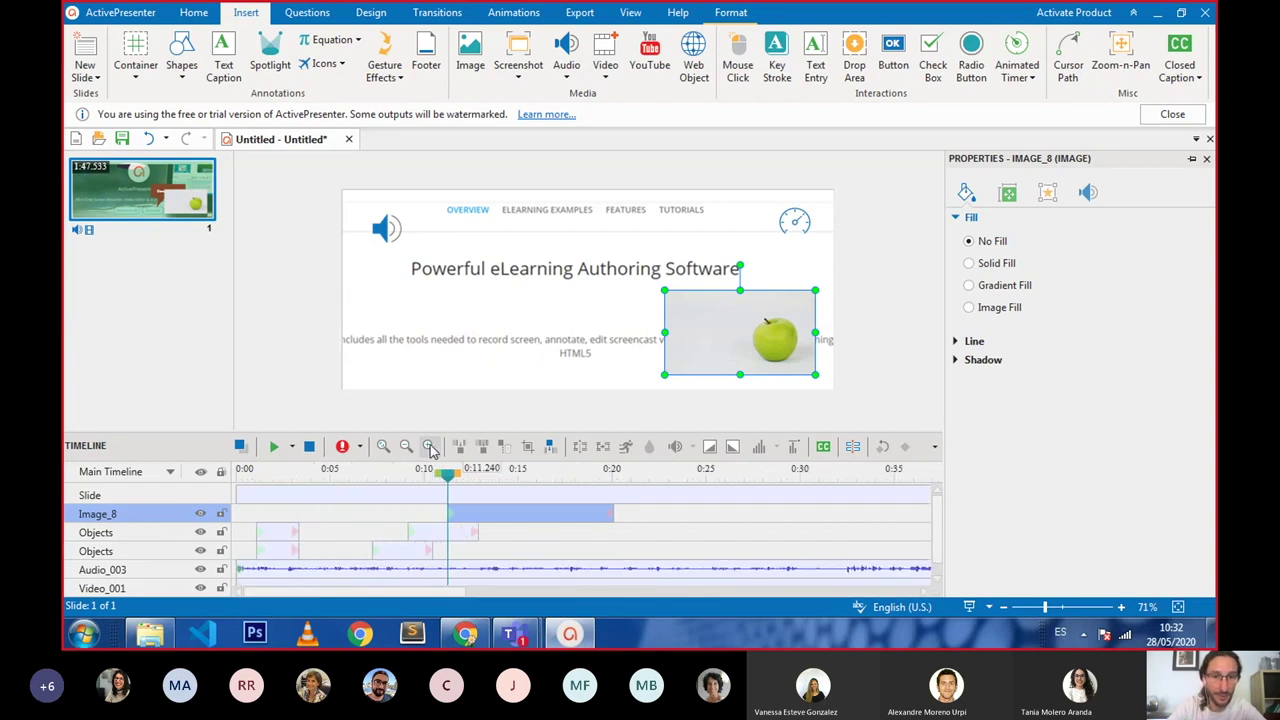
left_click_drag(491, 514, 540, 514)
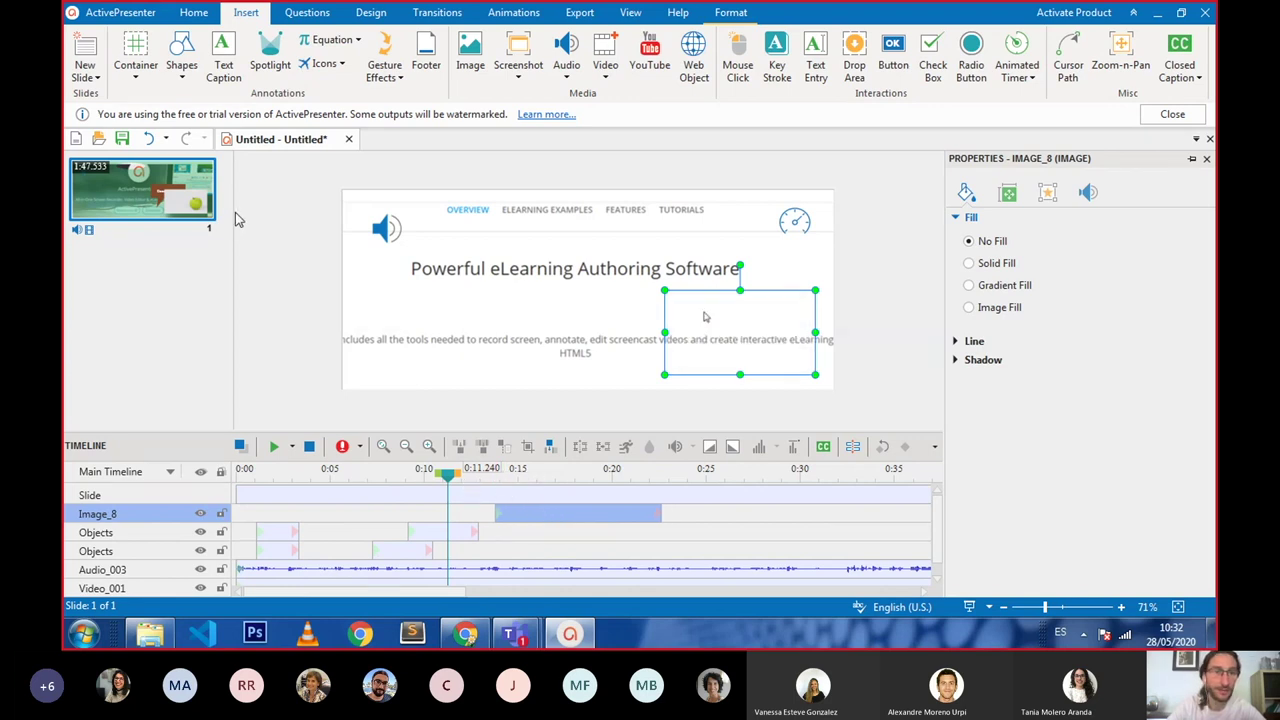
left_click(275, 449)
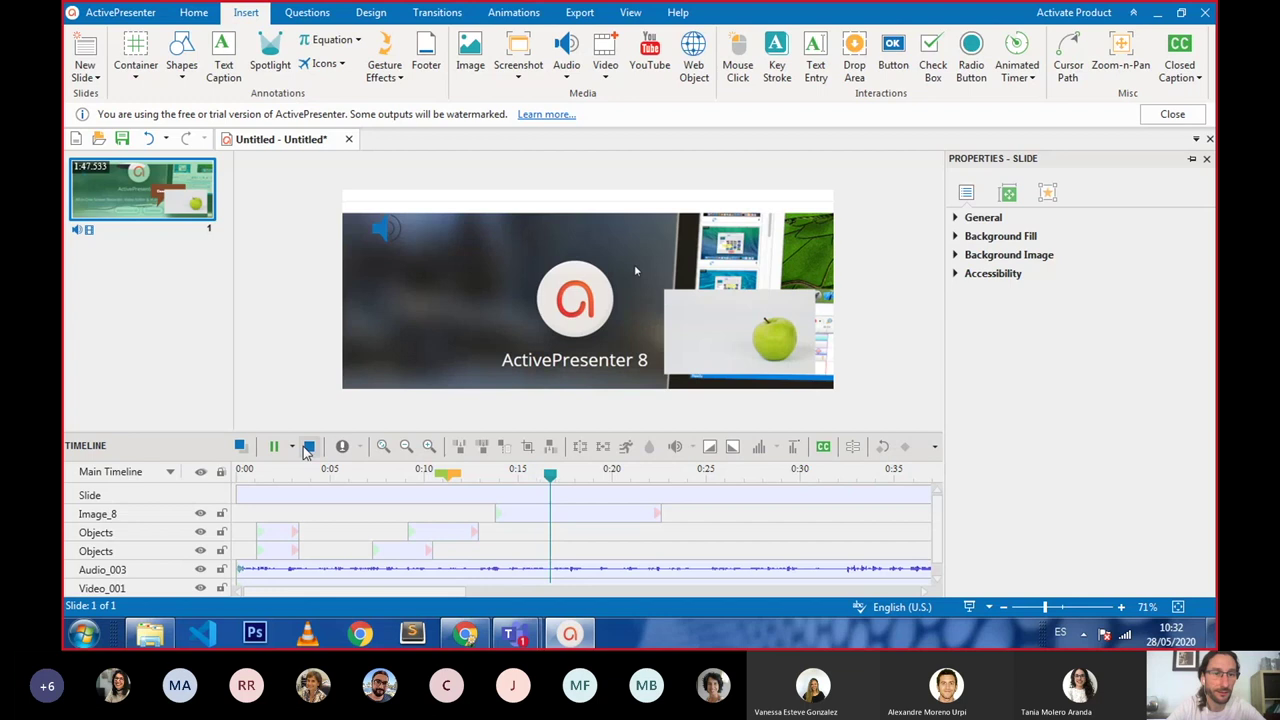
key("space")
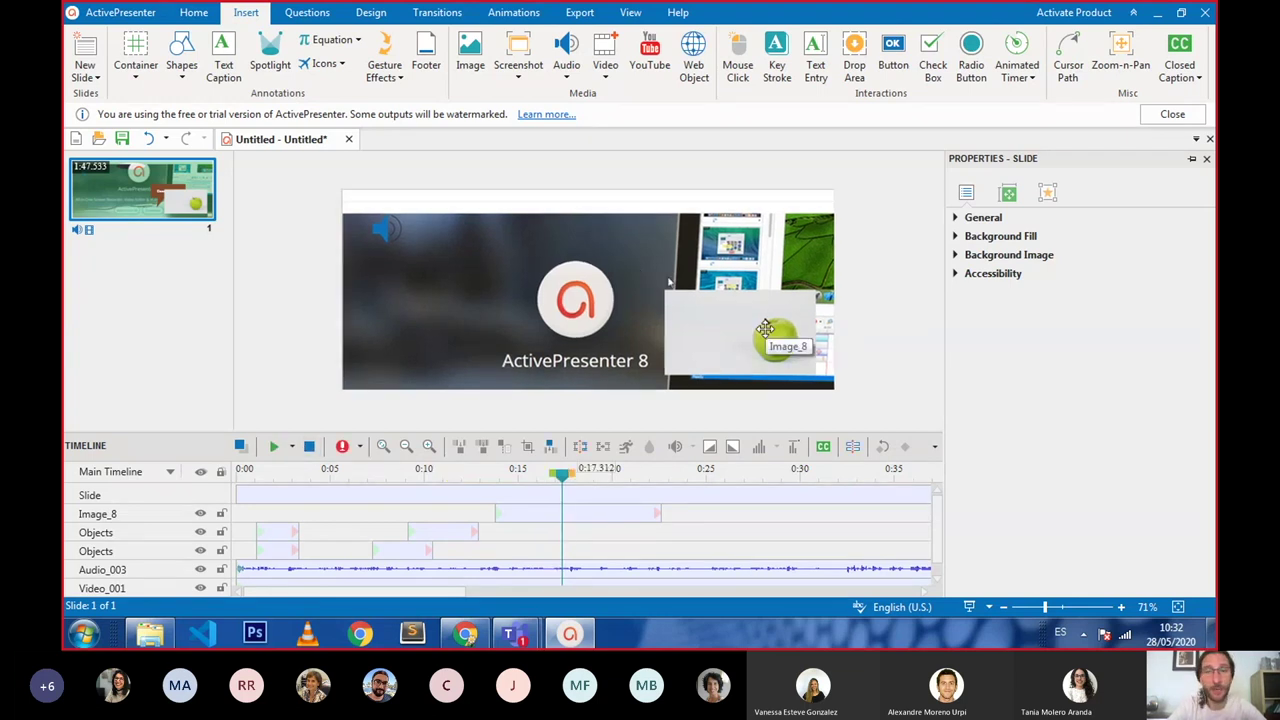
Step: With the playhead at 0:12.880, move the gauge icon over the title's end and back near the video's upper-right corner
left_click_drag(545, 478, 497, 474)
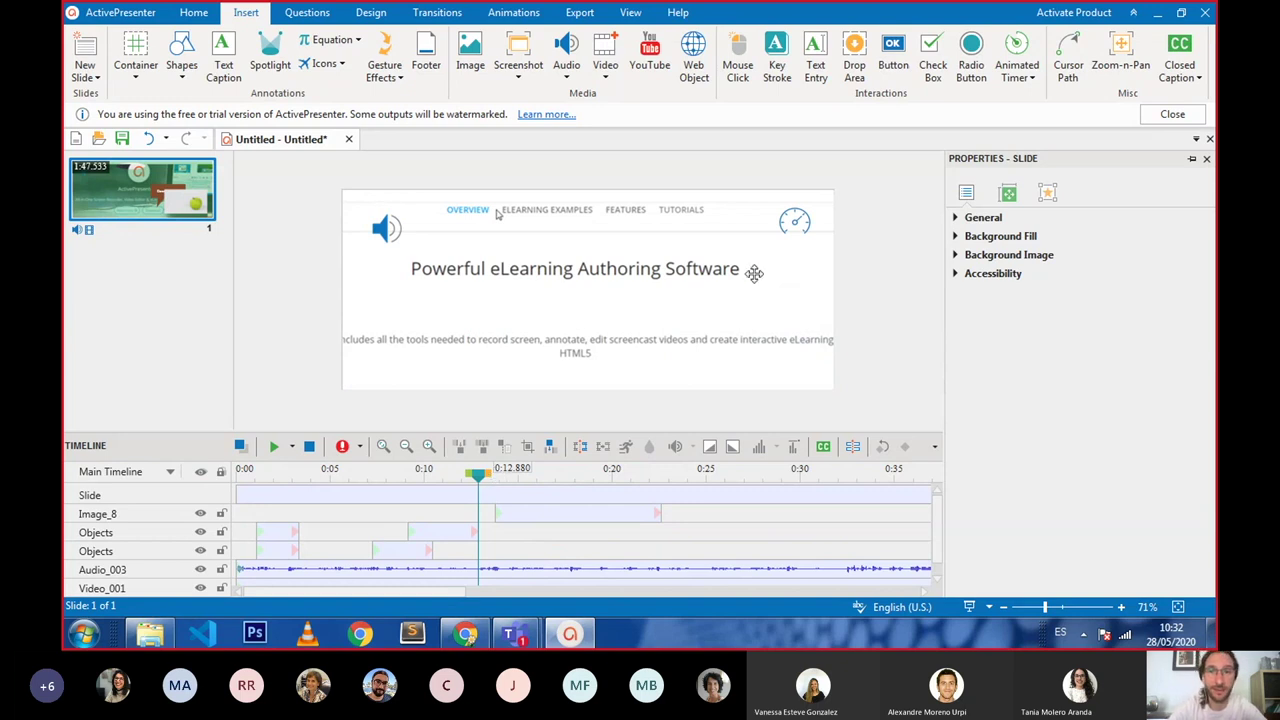
left_click_drag(795, 220, 726, 258)
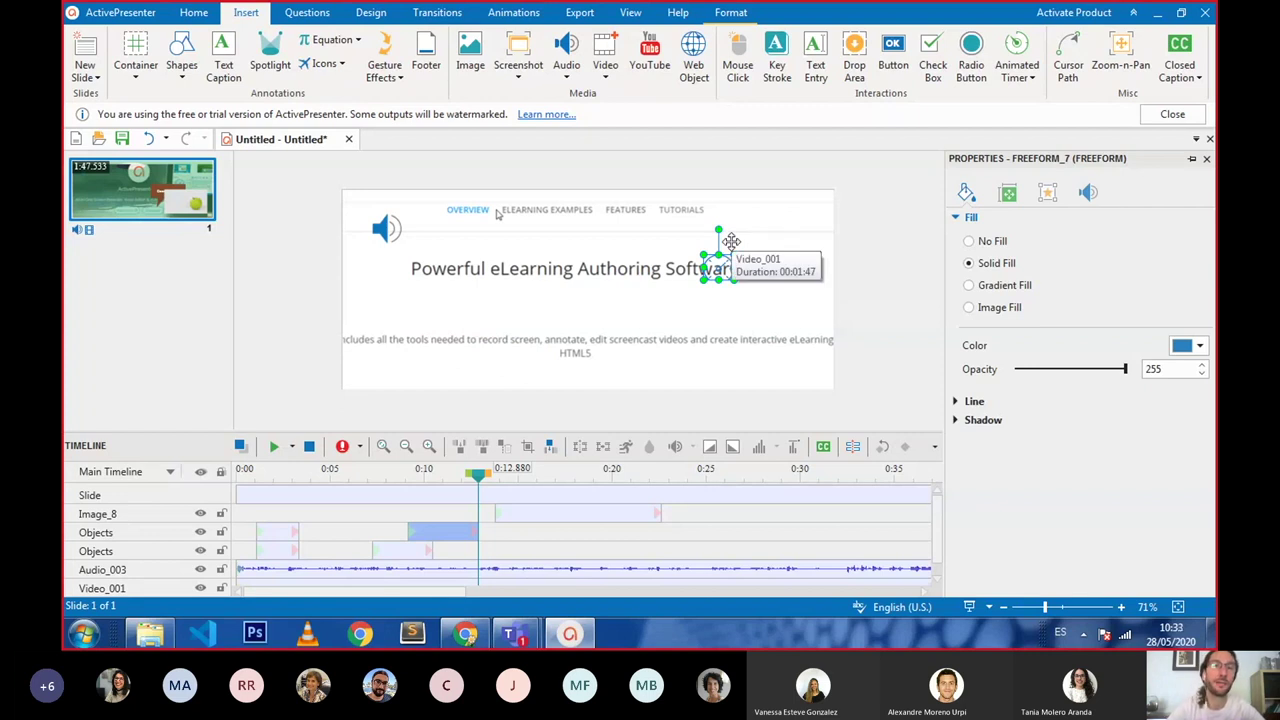
left_click_drag(728, 253, 795, 215)
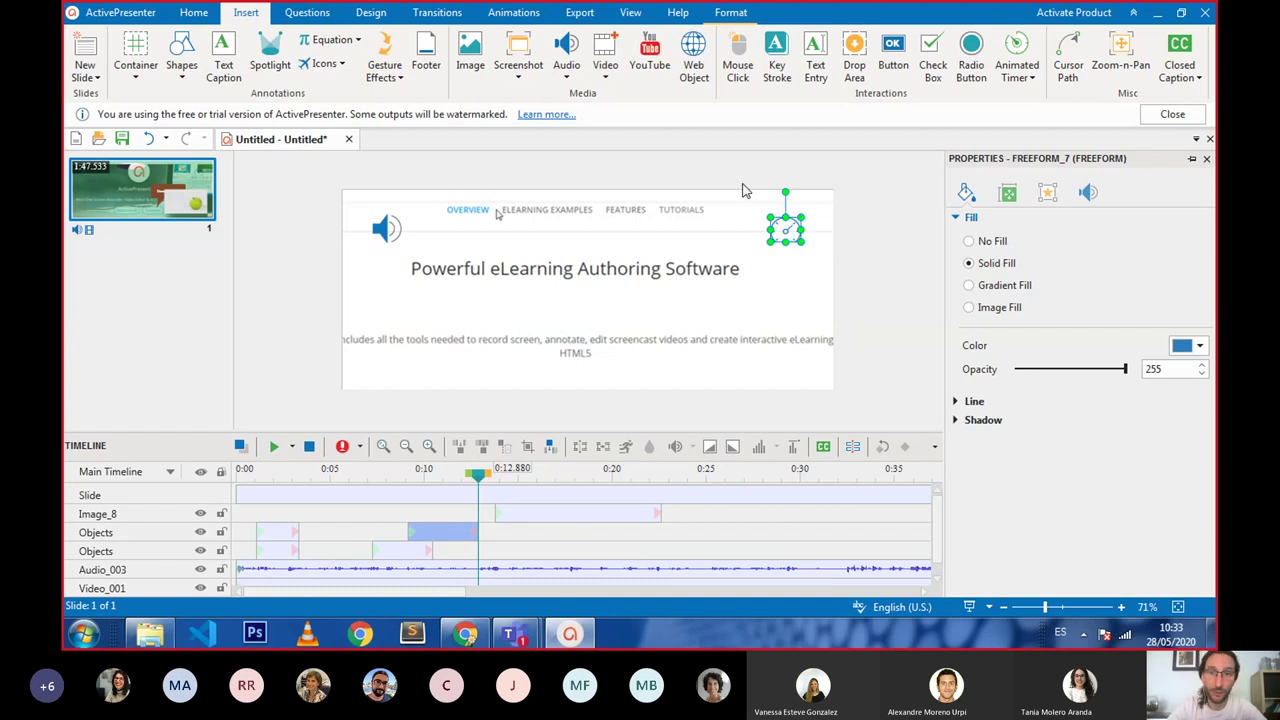
Step: Scrub the playhead through the apple image's time span and past its end, to 0:22.995
left_click_drag(479, 474, 512, 479)
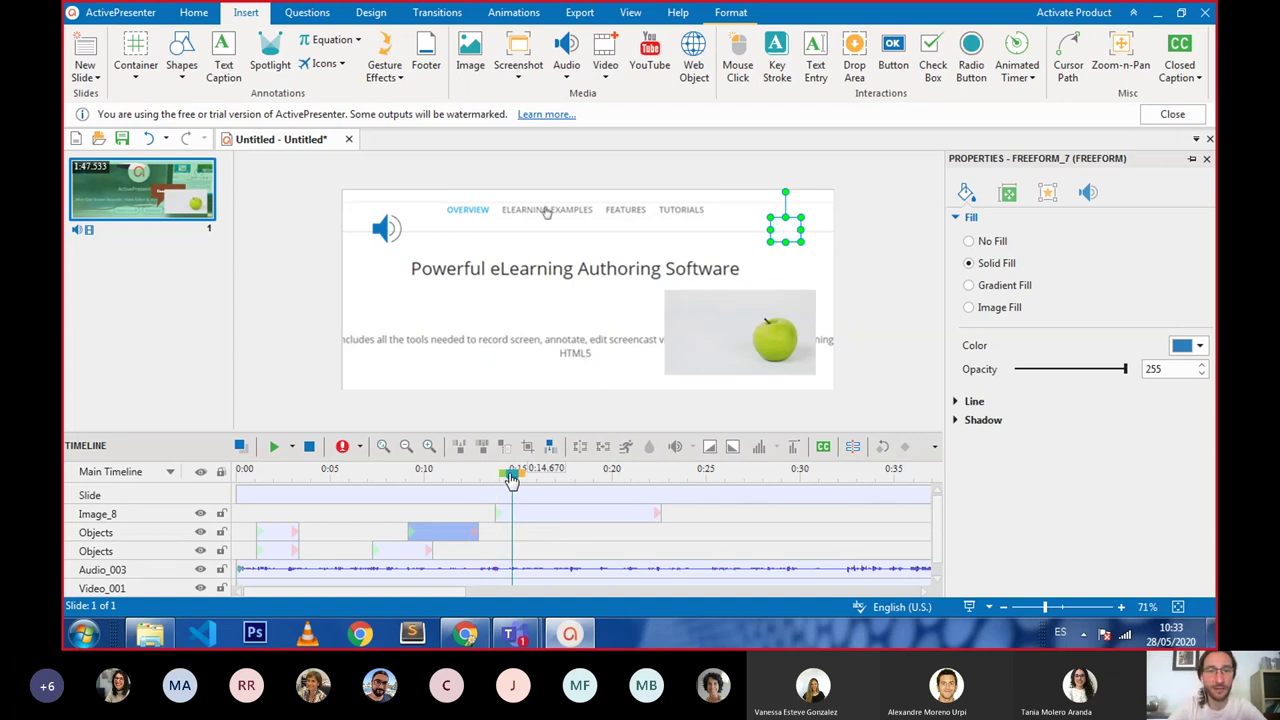
left_click_drag(512, 479, 582, 479)
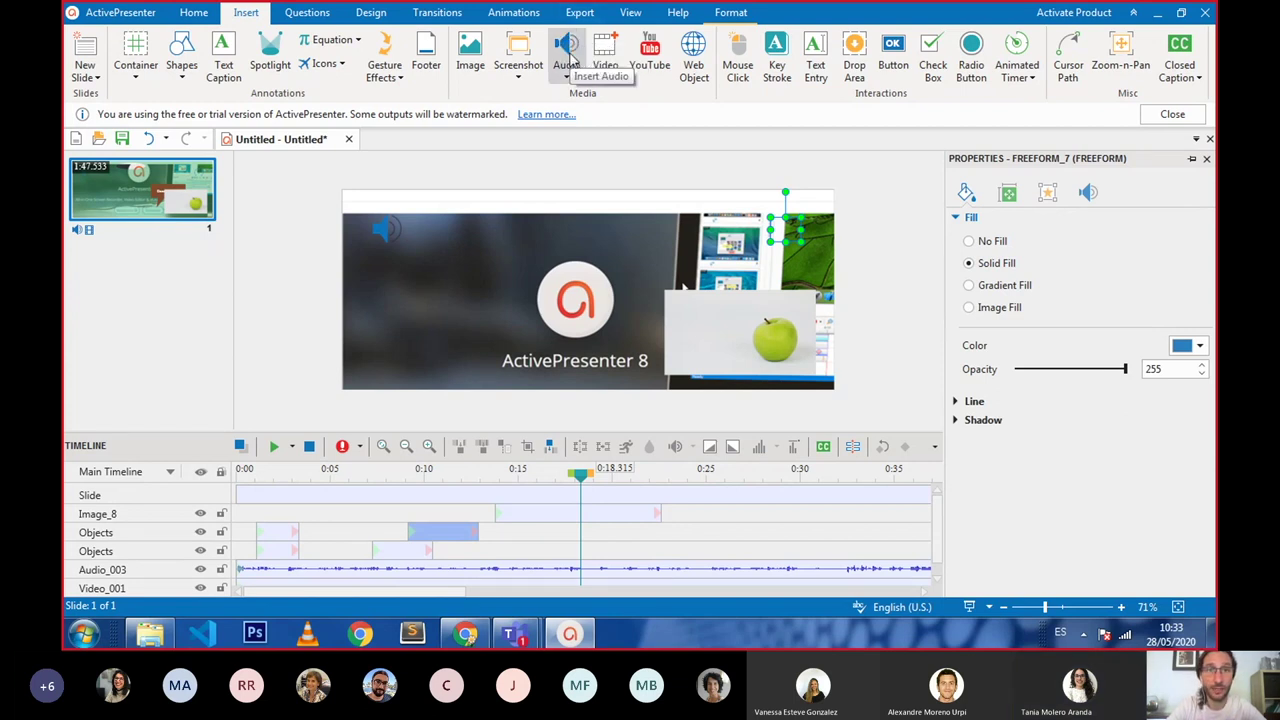
left_click_drag(590, 478, 669, 479)
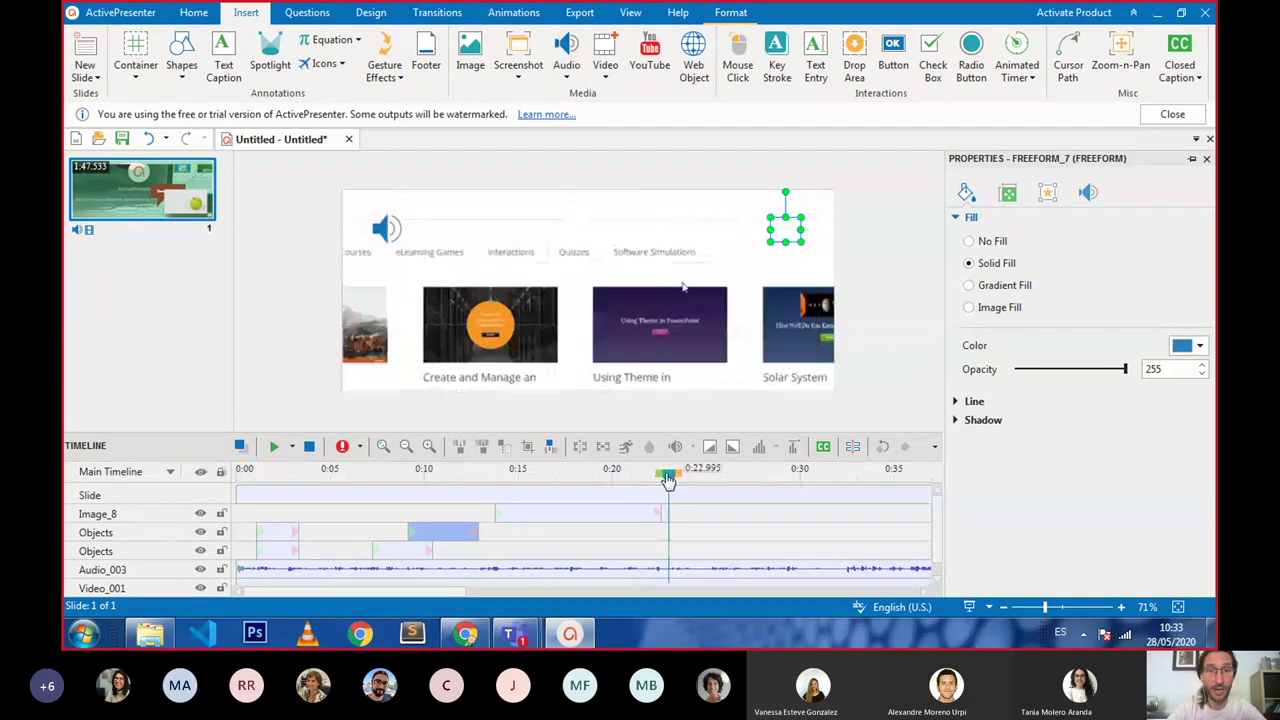
Step: Insert the audio file Vibrant Moon.mp3 and shift its clip on the timeline to start at about 0:20
left_click(567, 78)
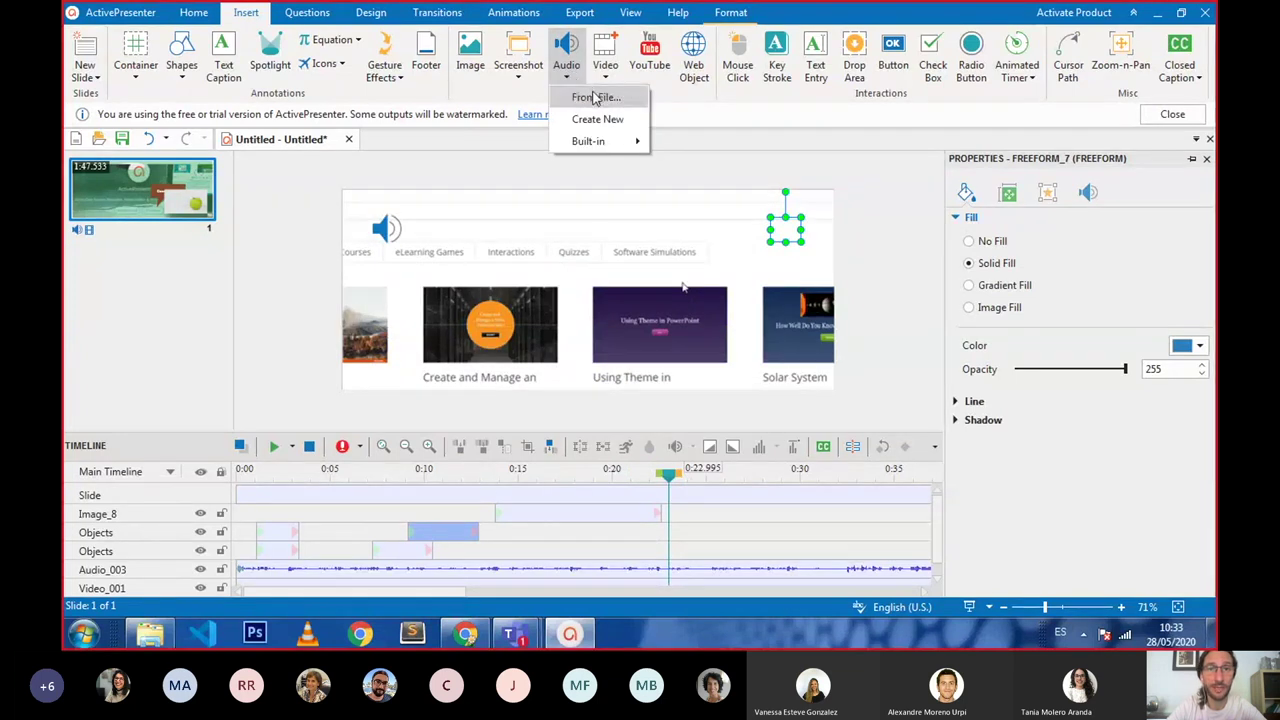
left_click(594, 99)
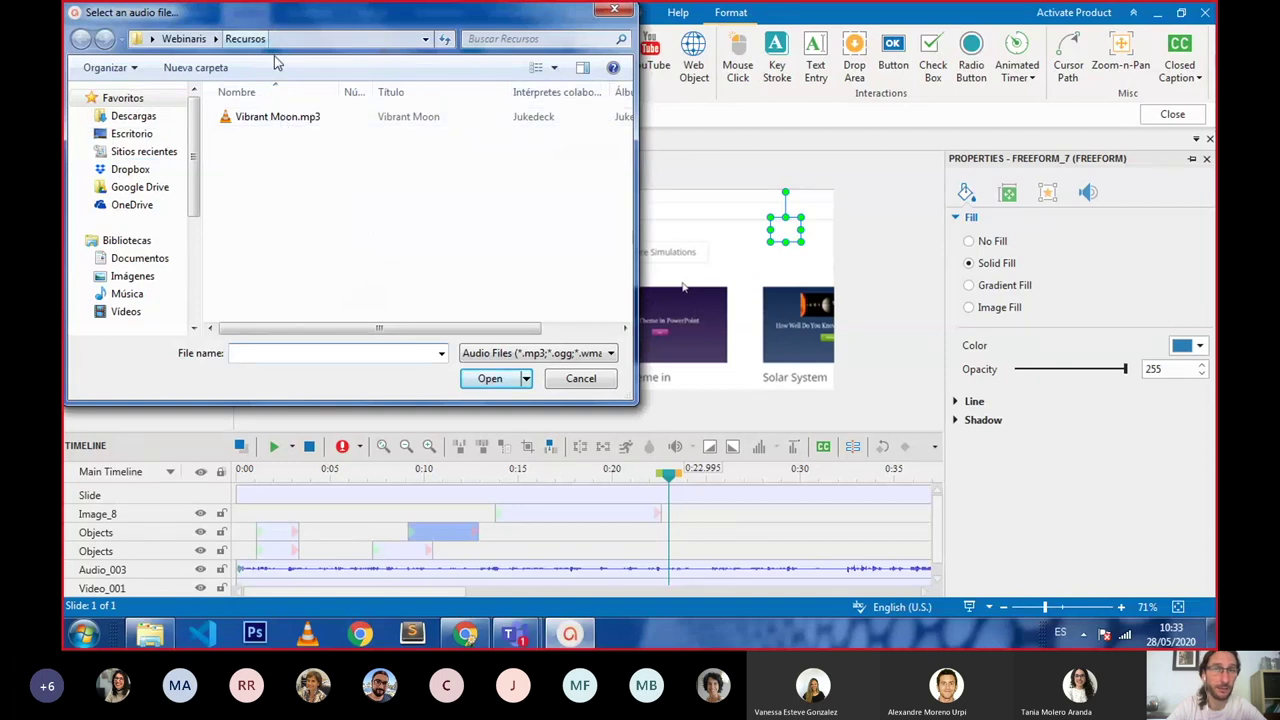
left_click(254, 121)
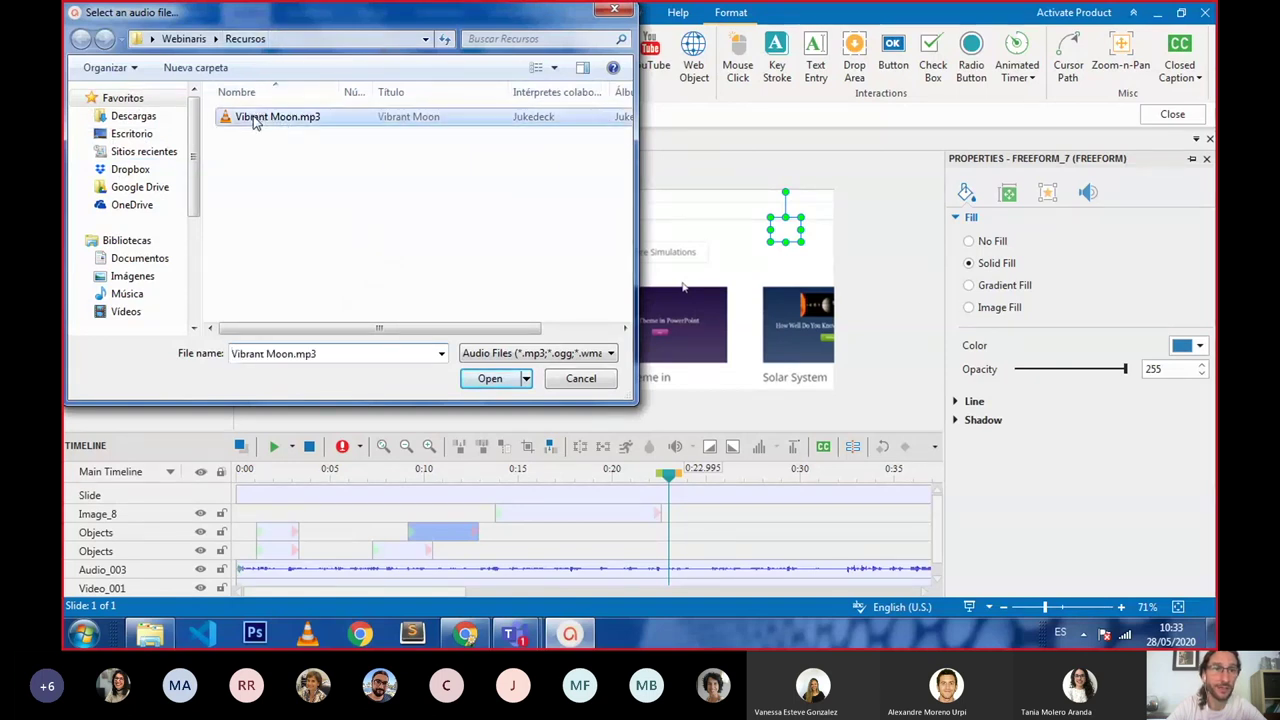
left_click(494, 379)
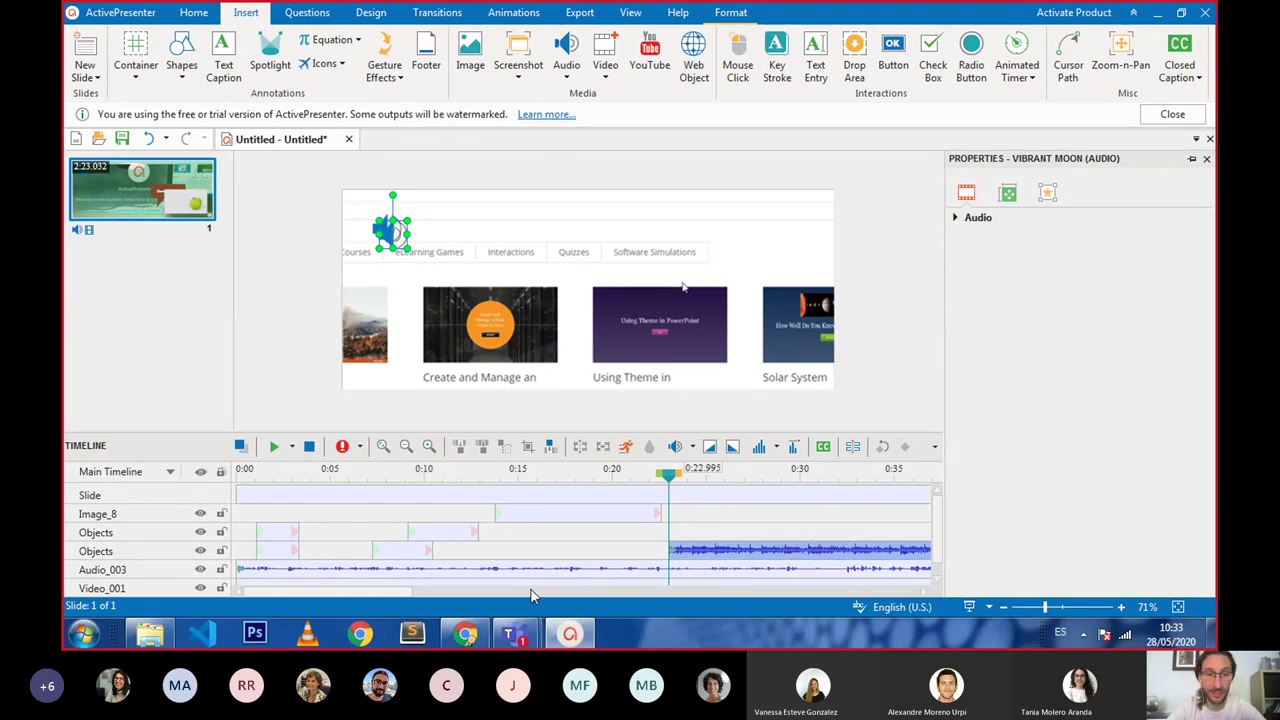
left_click_drag(719, 550, 669, 549)
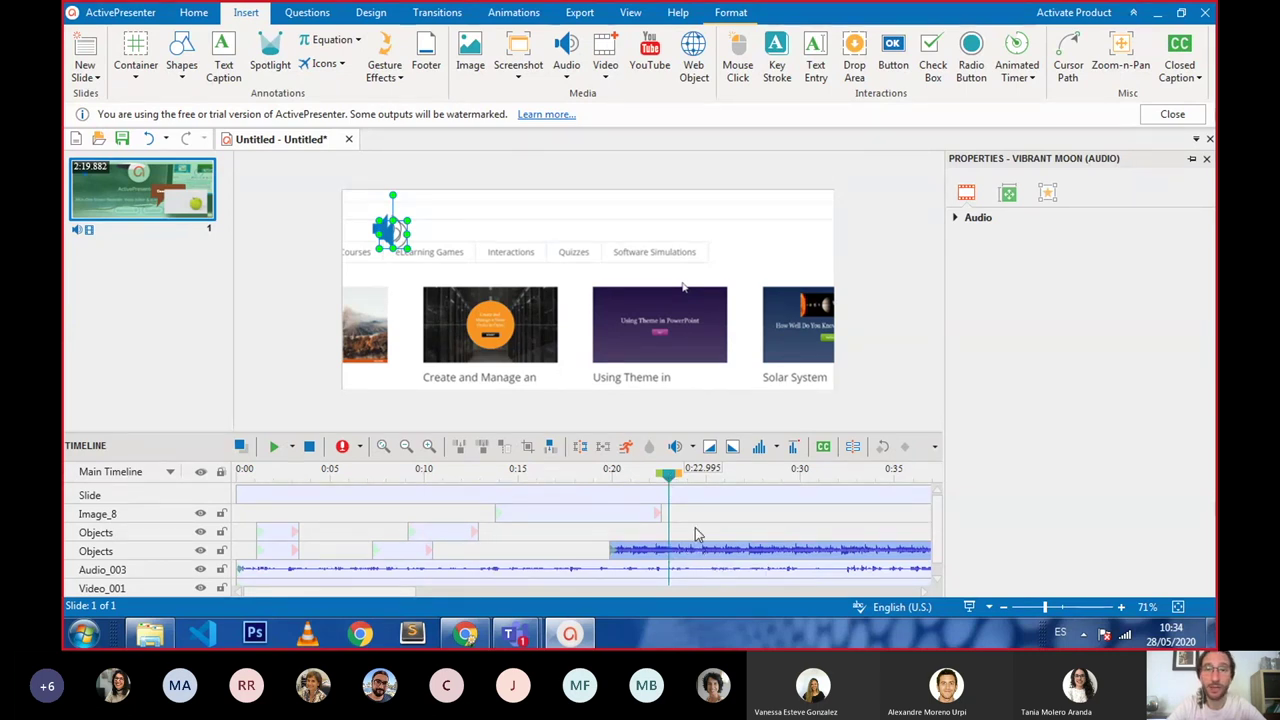
Step: Lower the Vibrant Moon clip's volume to 16% and play the slide back from 0:19.440
left_click(694, 449)
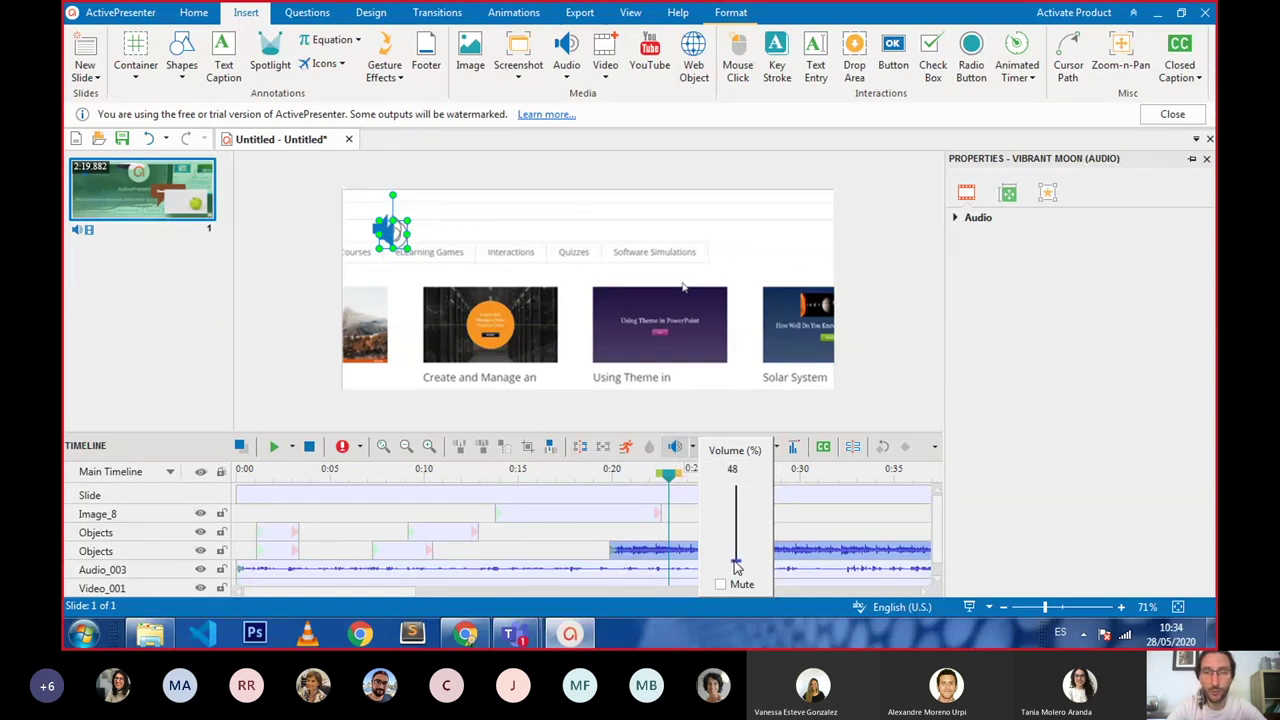
left_click_drag(736, 567, 736, 569)
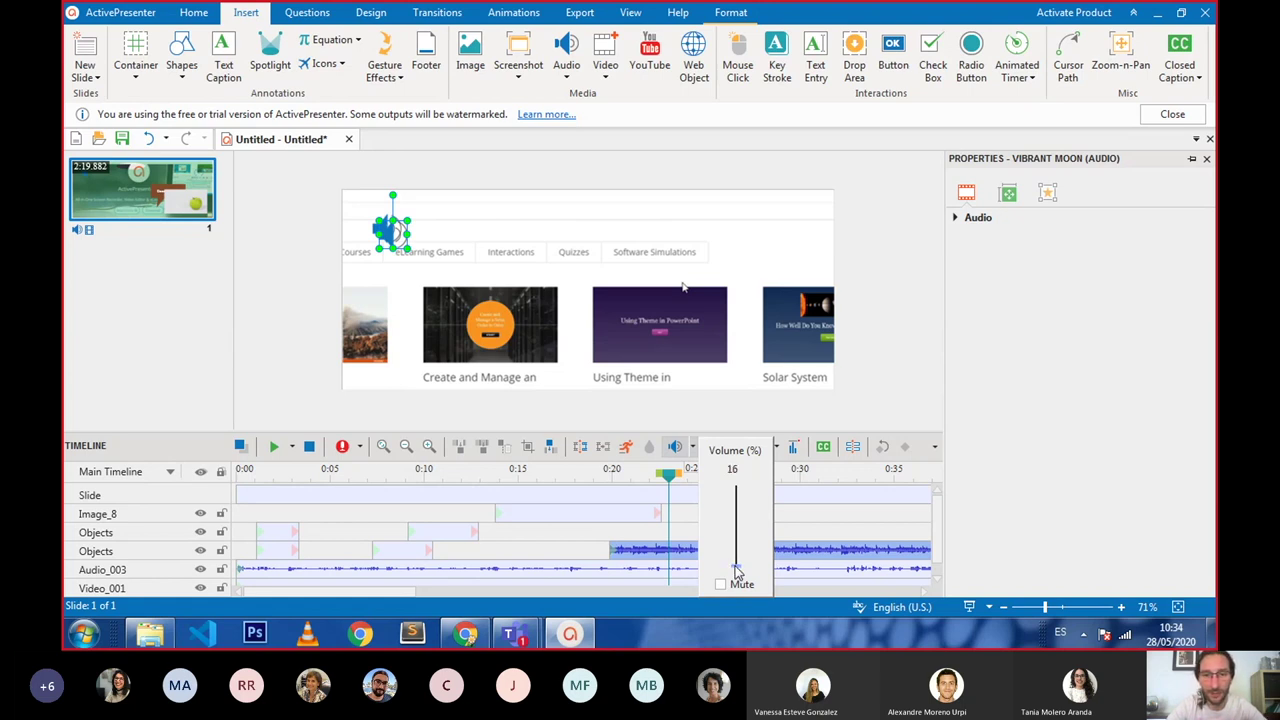
left_click(699, 417)
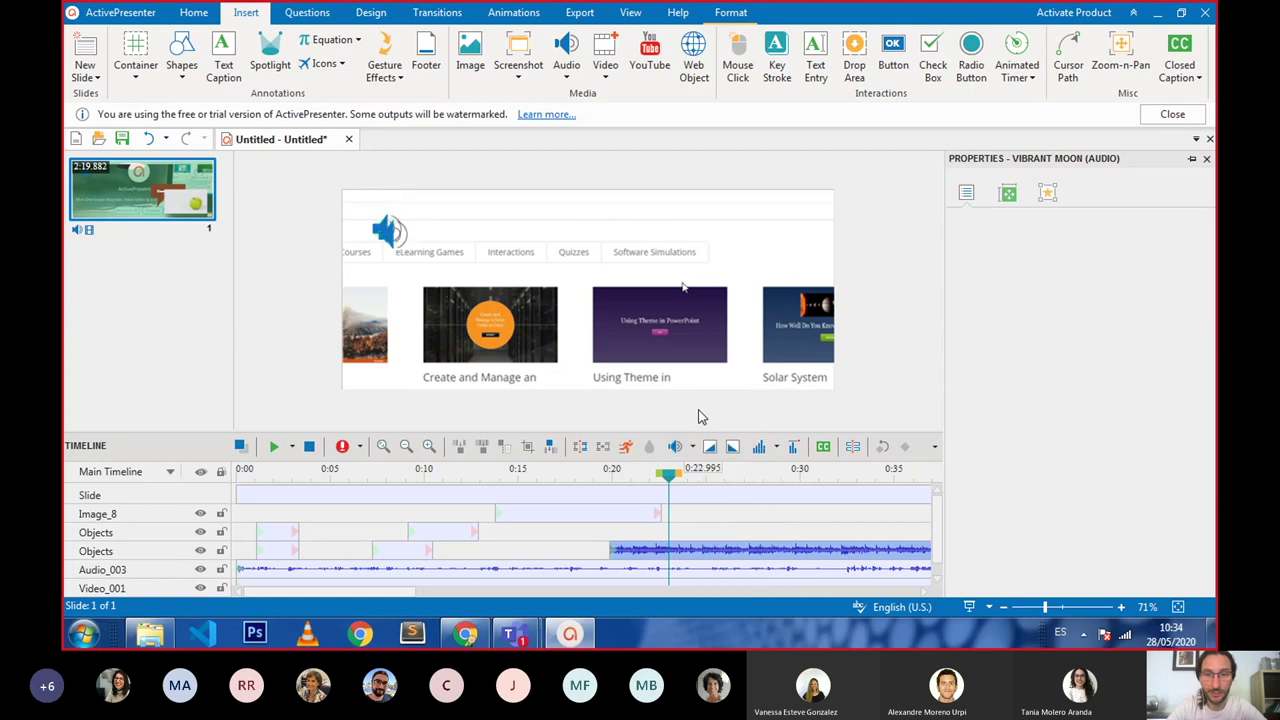
left_click_drag(672, 485, 604, 488)
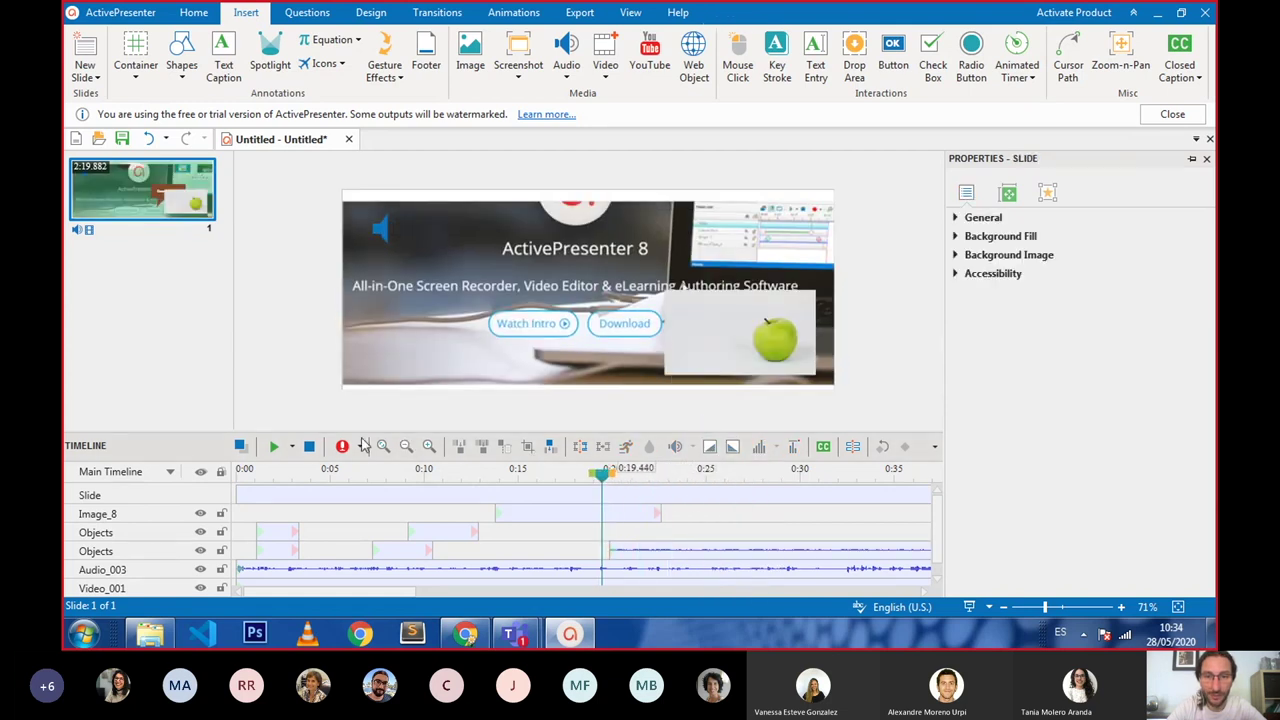
left_click(275, 450)
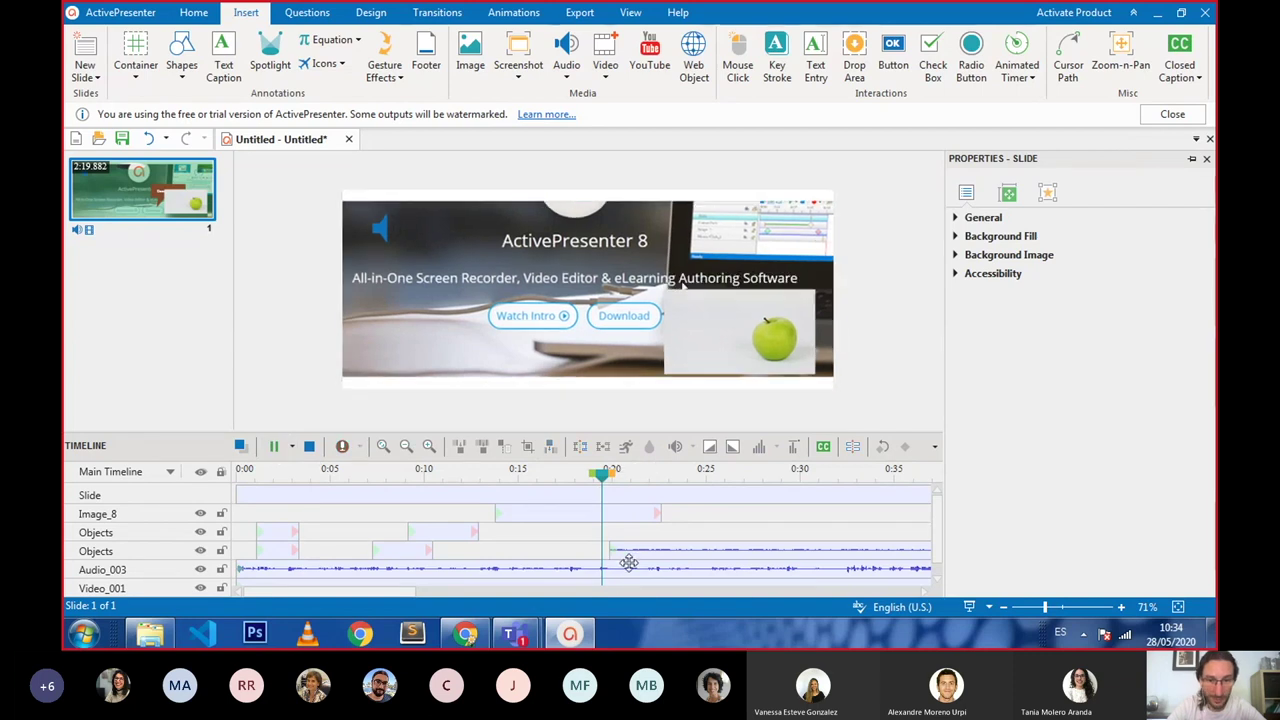
left_click(310, 450)
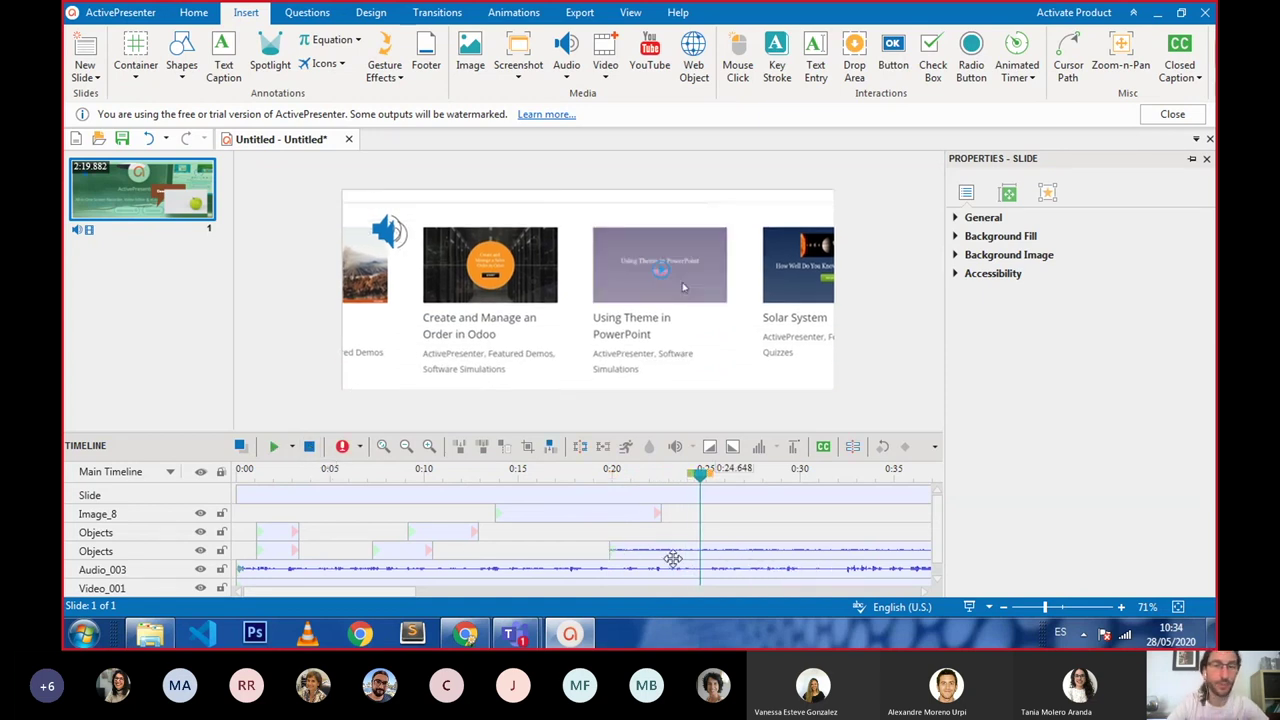
Step: Split the screen video Video_001 at 0:32.400 and shift its second part to start at about 0:37
scroll(781, 551, "down", 1)
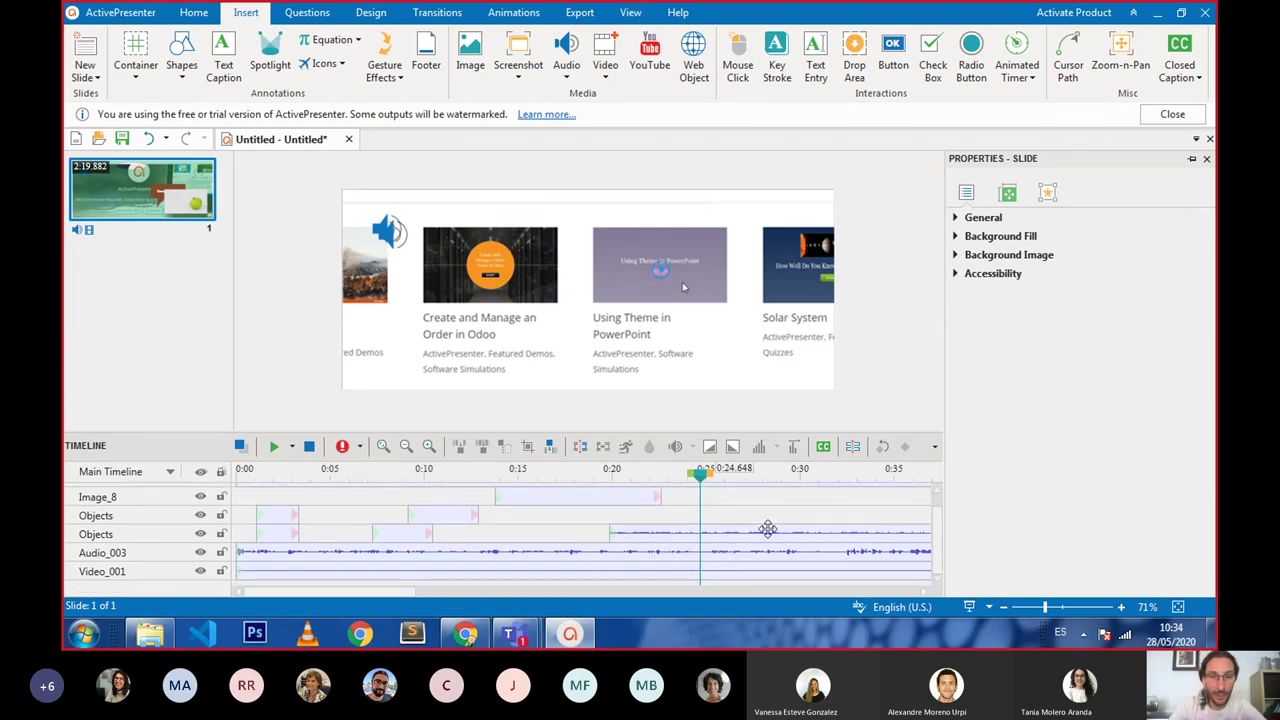
left_click(657, 535)
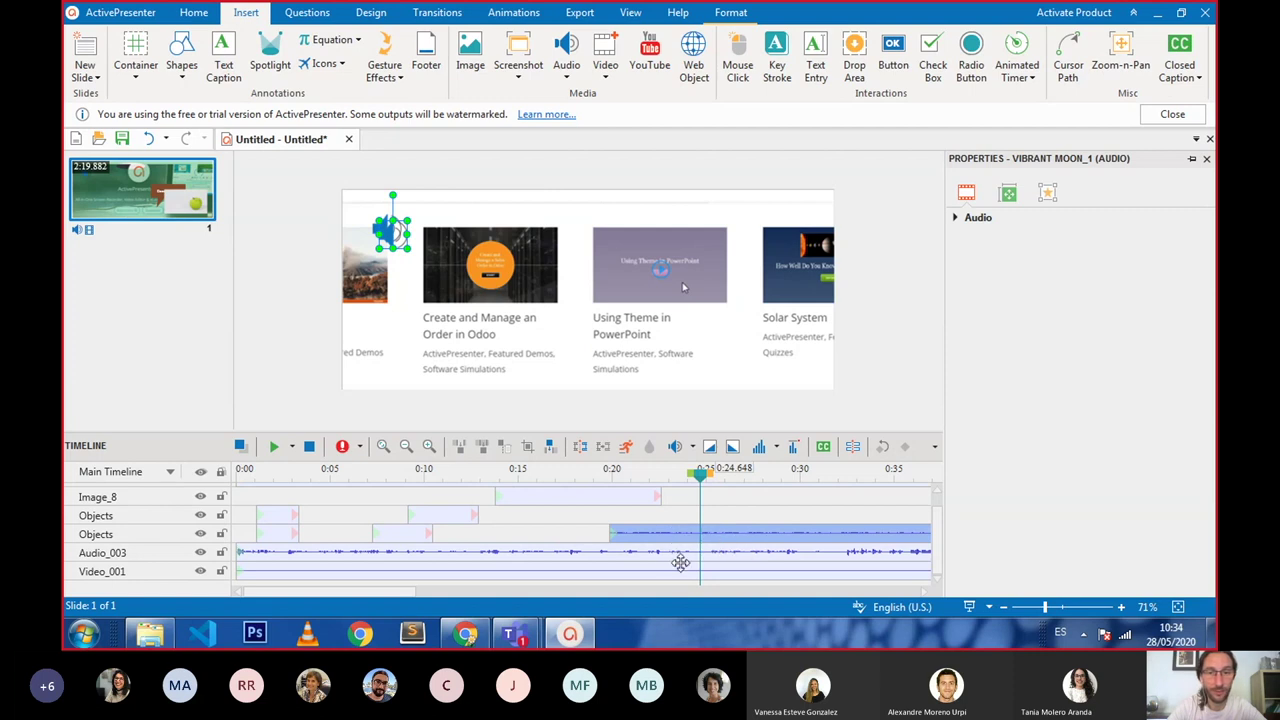
left_click_drag(703, 478, 843, 494)
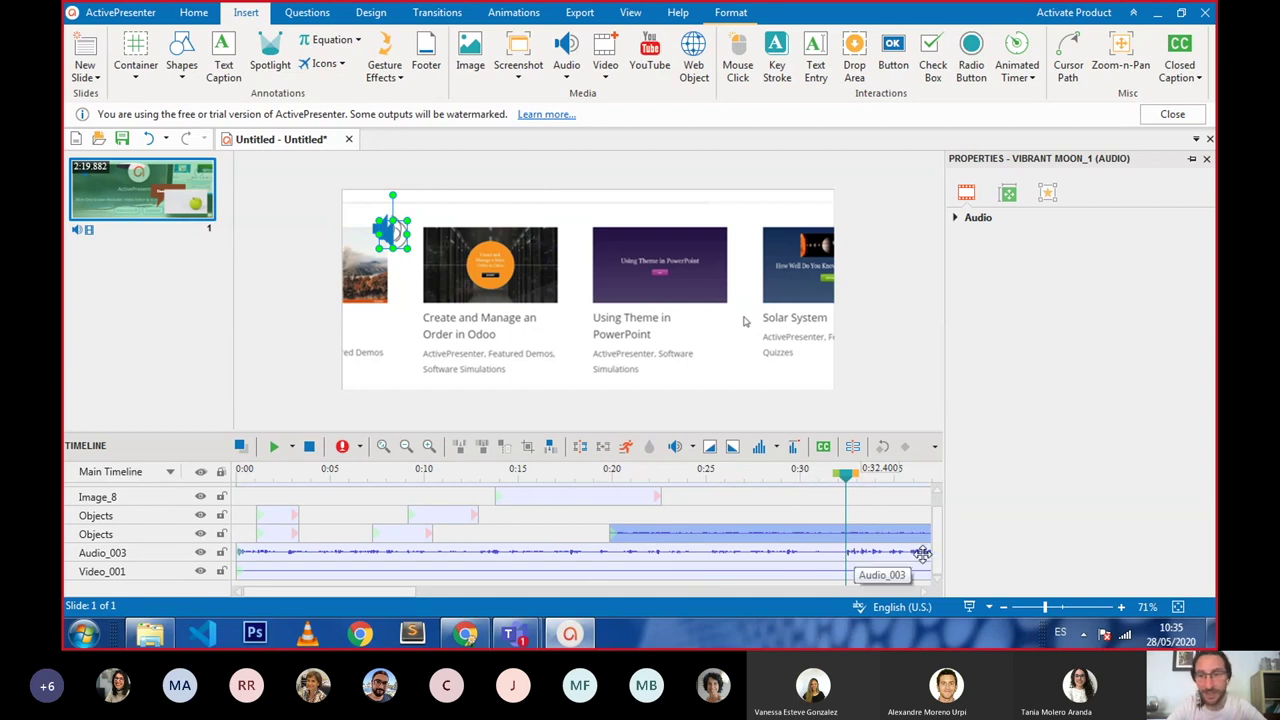
left_click(819, 574)
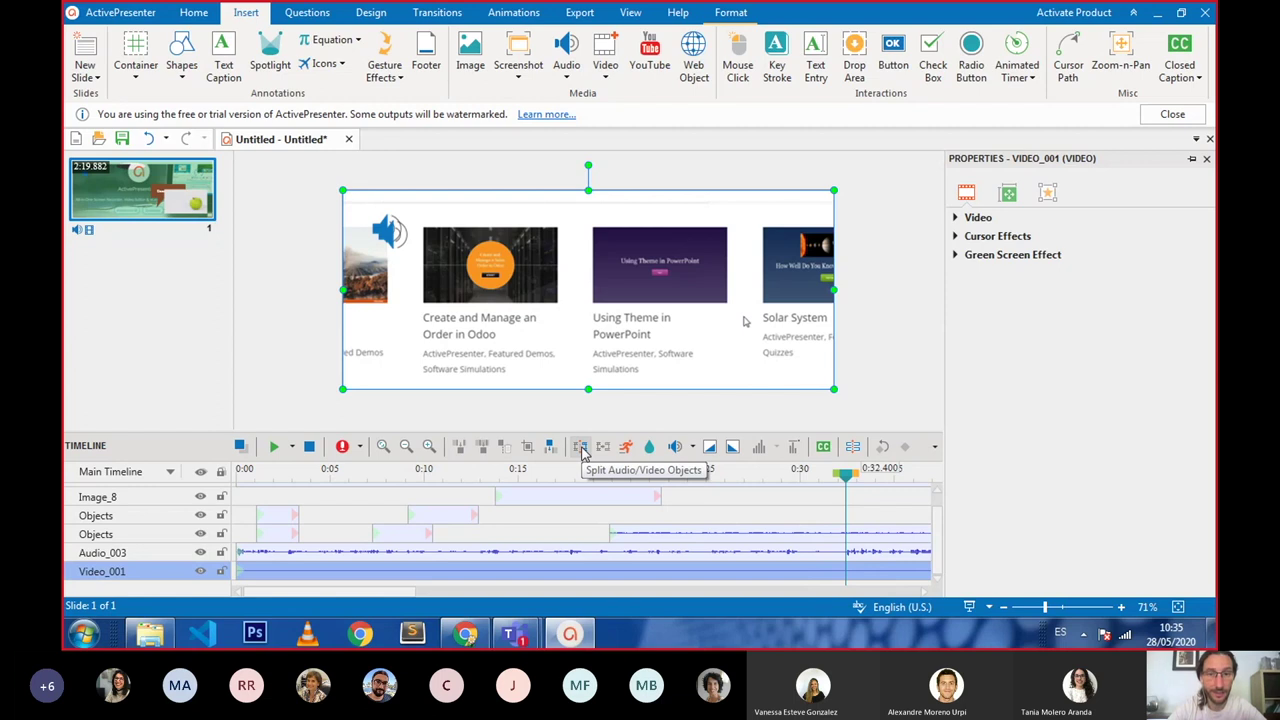
left_click(581, 449)
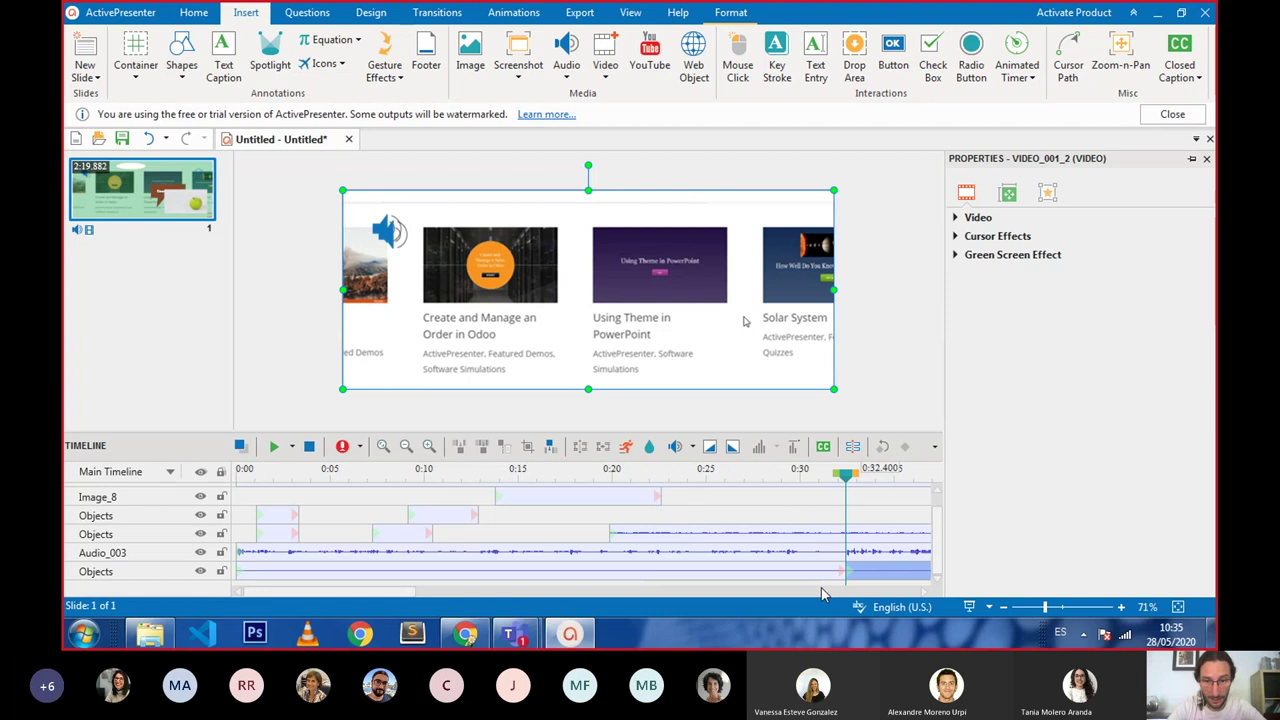
left_click_drag(392, 592, 553, 570)
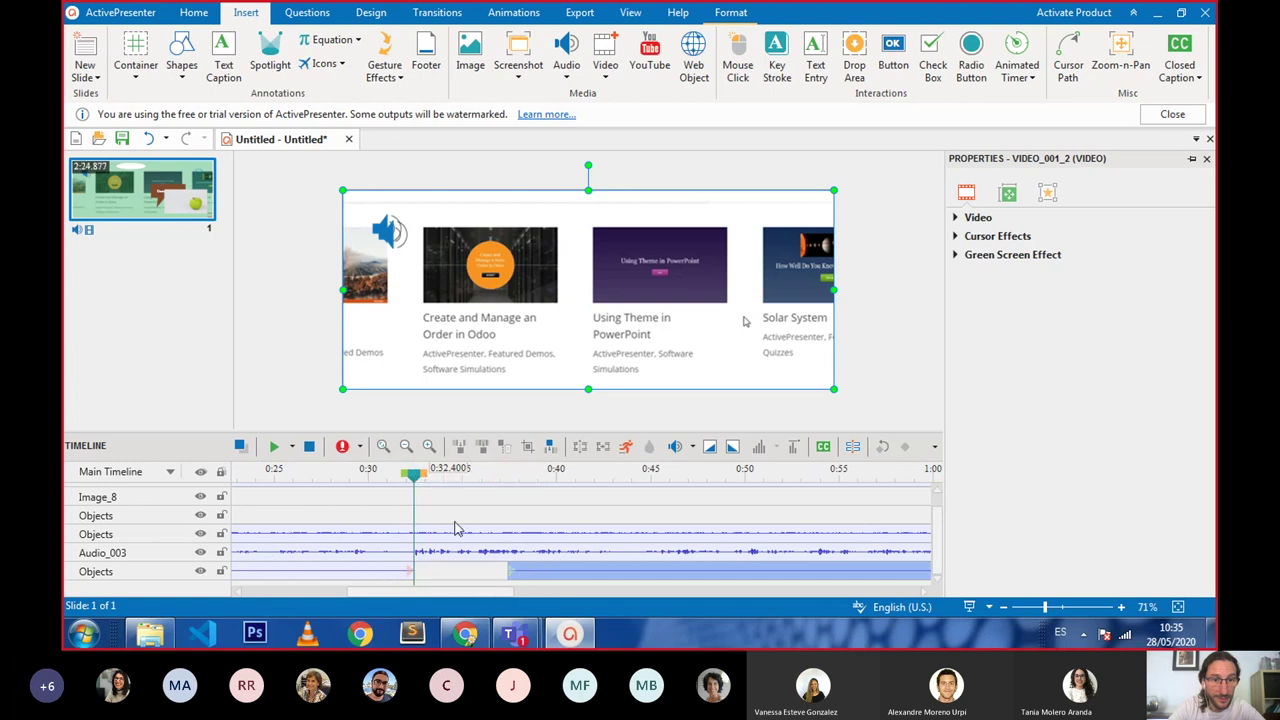
Step: Split the second video part at 0:55.395 and delete the section between the gap and this cut
left_click_drag(415, 477, 846, 488)
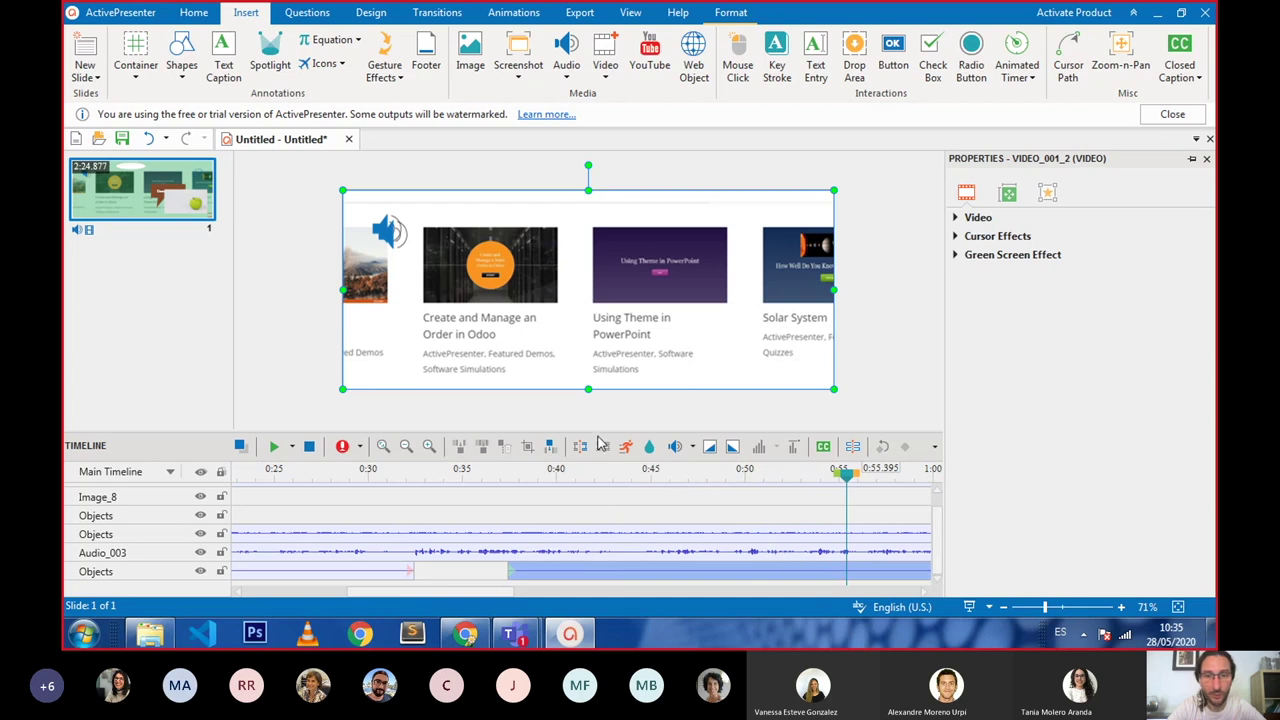
left_click(601, 445)
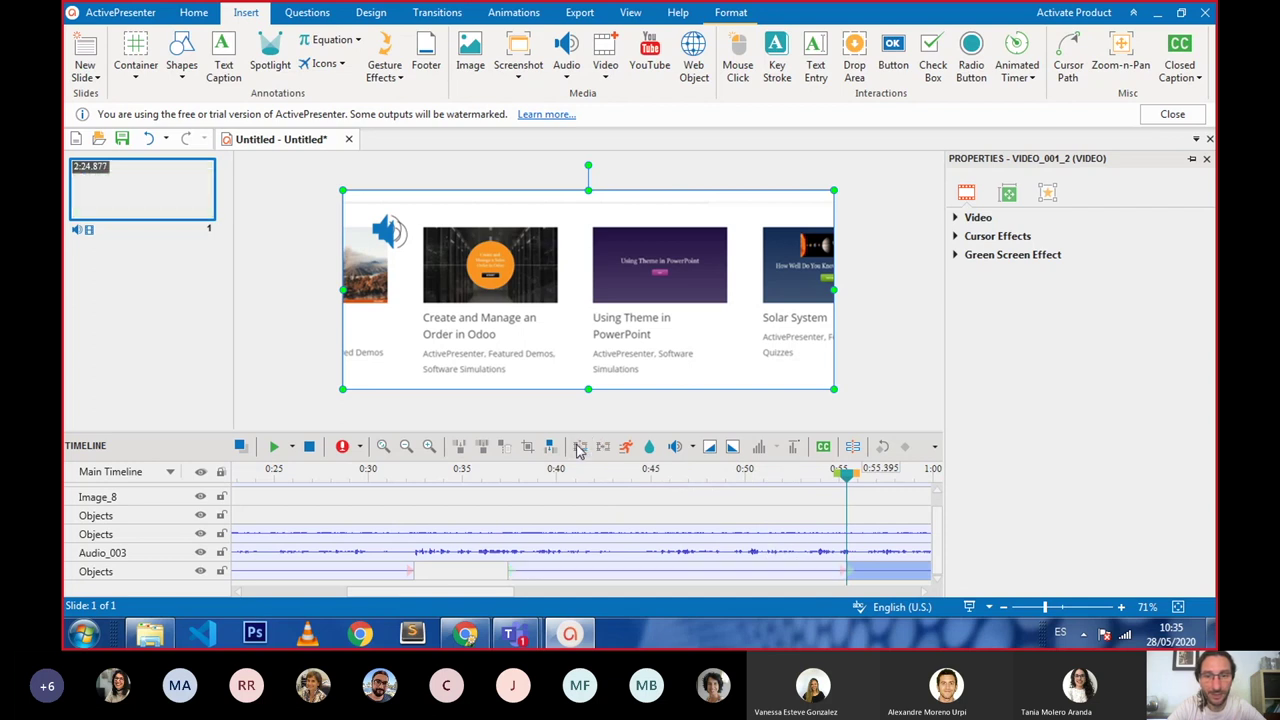
left_click(687, 569)
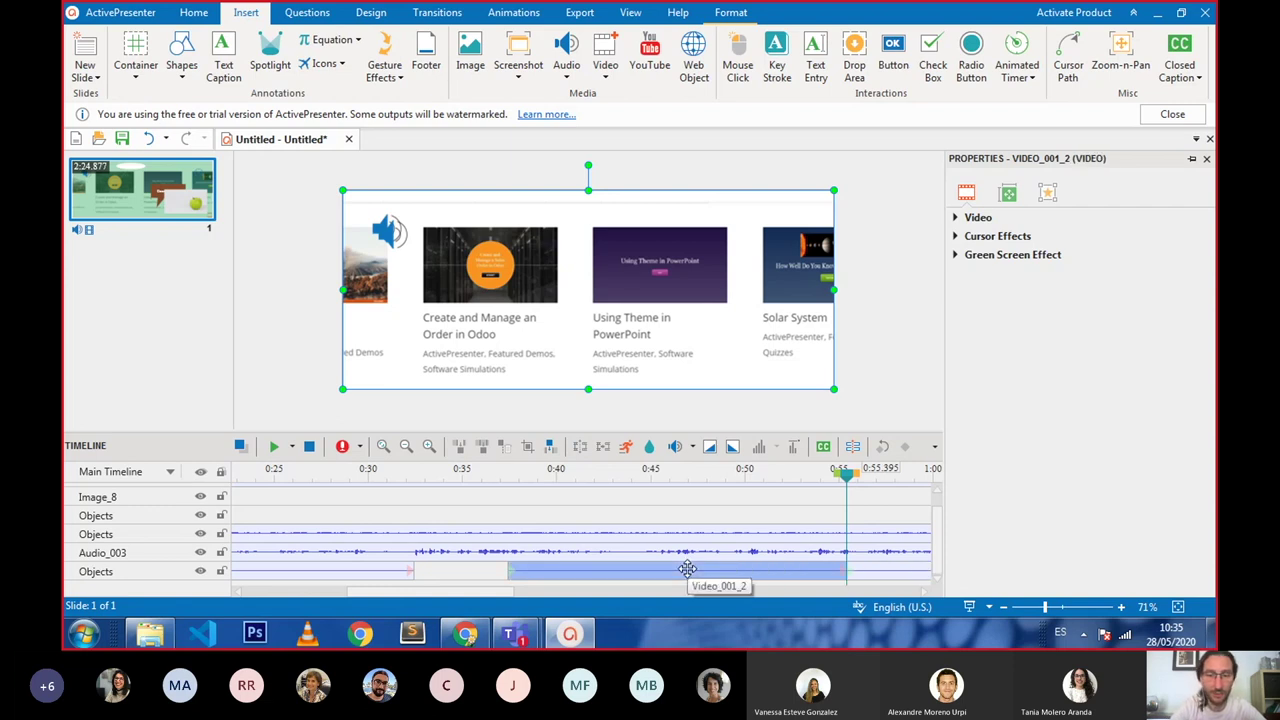
key("Delete")
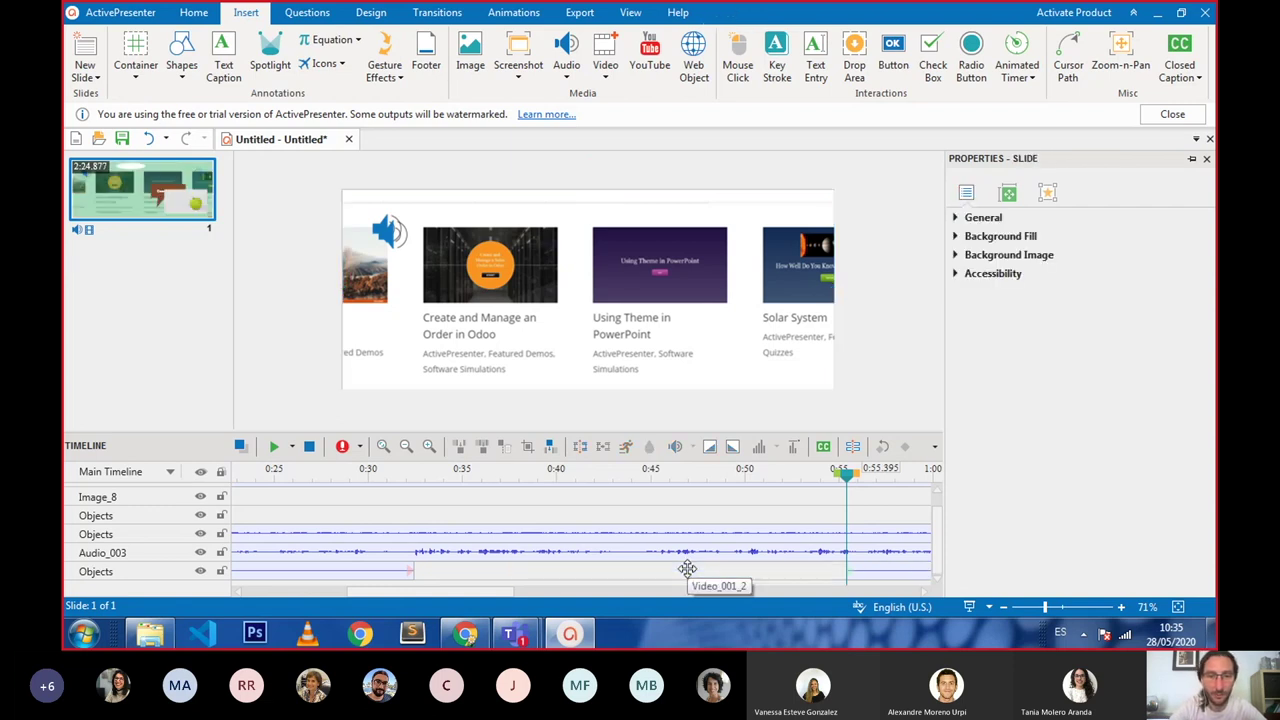
Step: Move the remaining video part back against the end of the first part and preview the join from about 0:31
left_click_drag(864, 564, 425, 568)
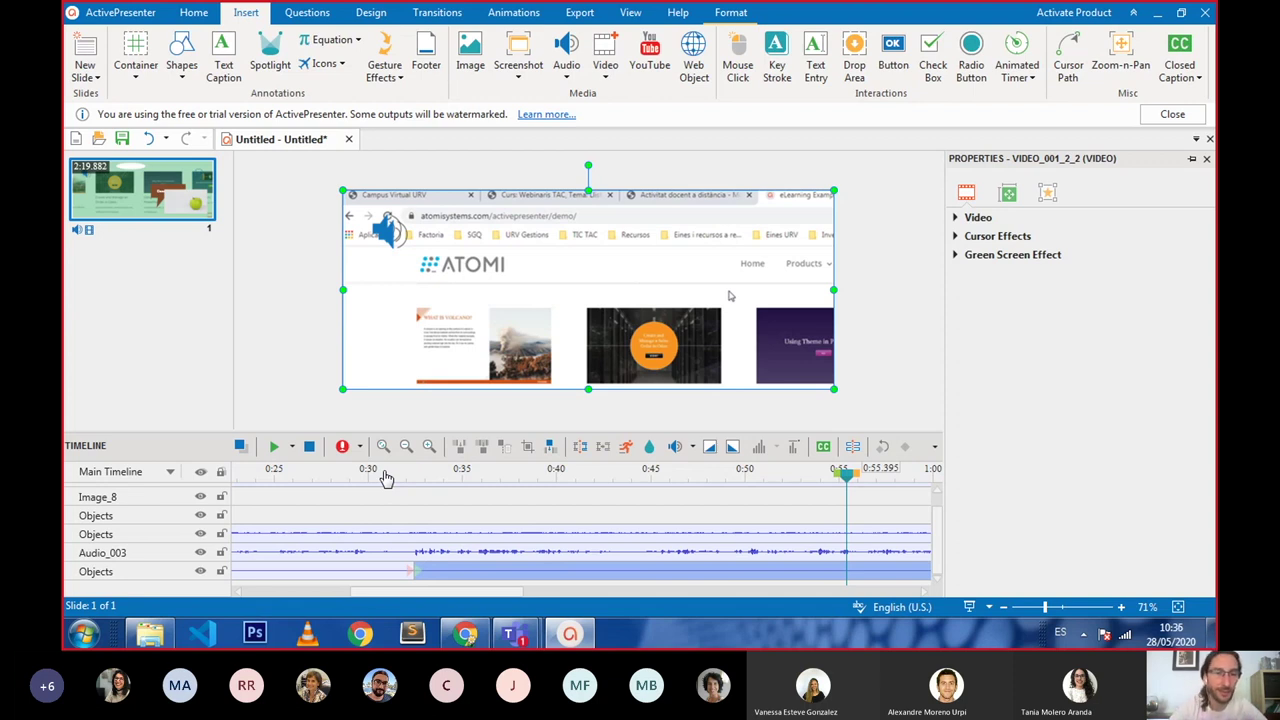
left_click(385, 476)
left_click(274, 447)
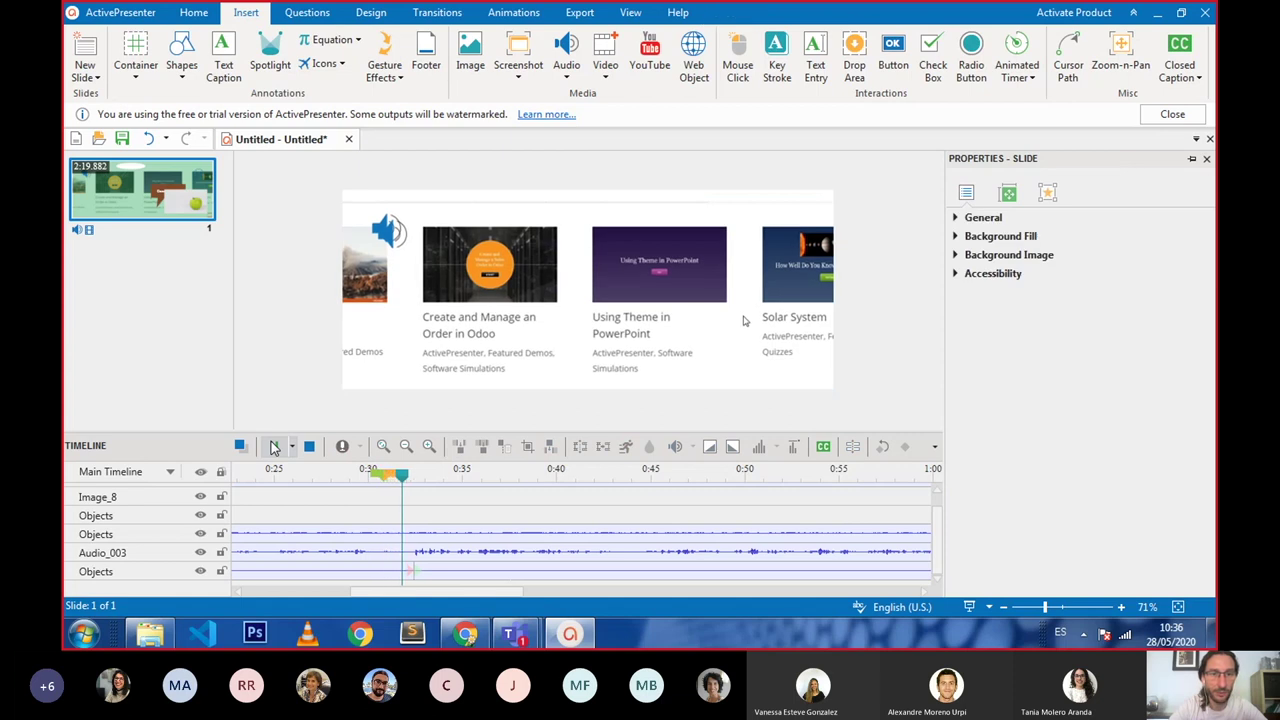
left_click(311, 447)
Step: Scrub through the rejoined second video part to about 0:52.830, then play back across the join from about 0:29
left_click_drag(450, 480, 798, 491)
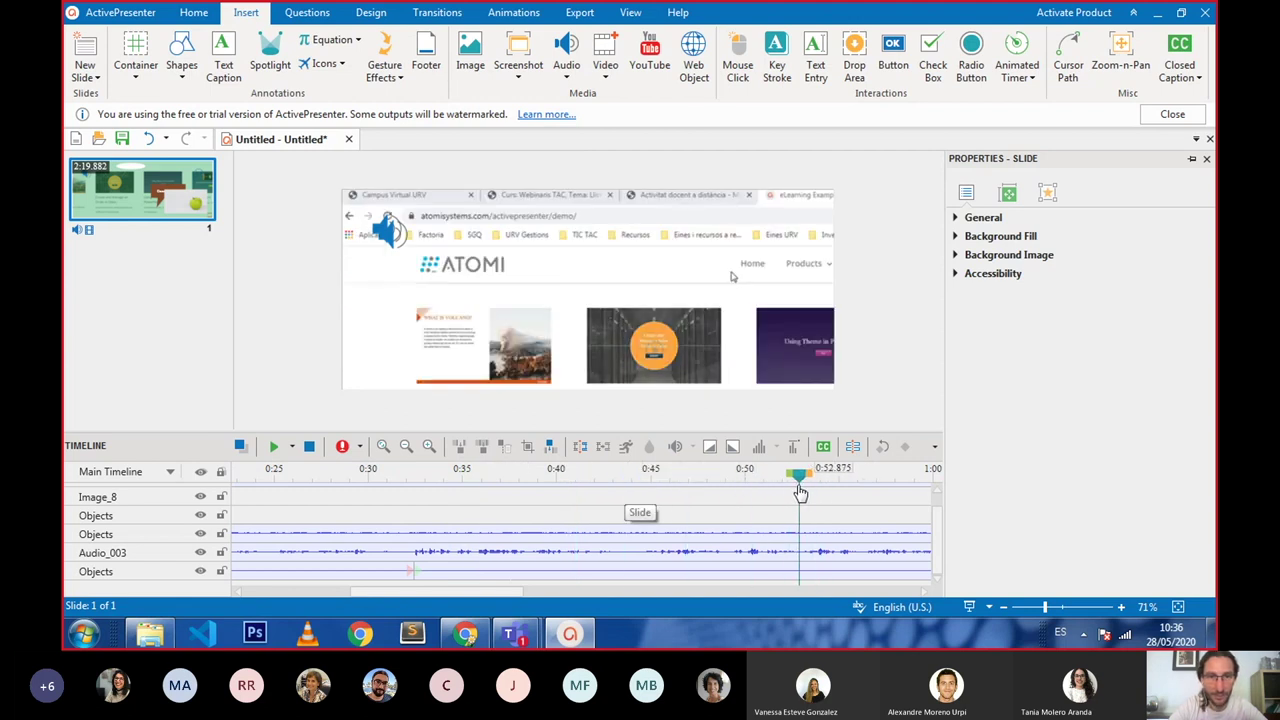
left_click(429, 568)
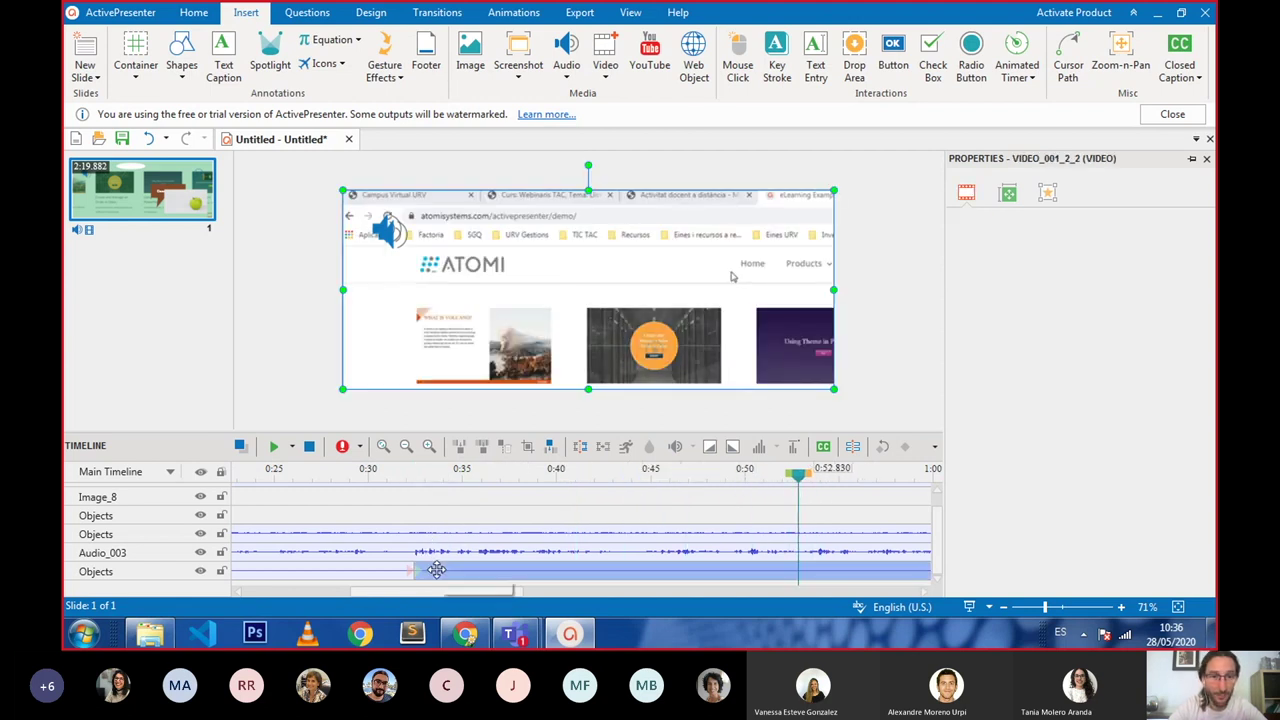
mouse_move(429, 568)
left_mouse_down()
mouse_move(803, 576)
mouse_move(447, 566)
left_mouse_up()
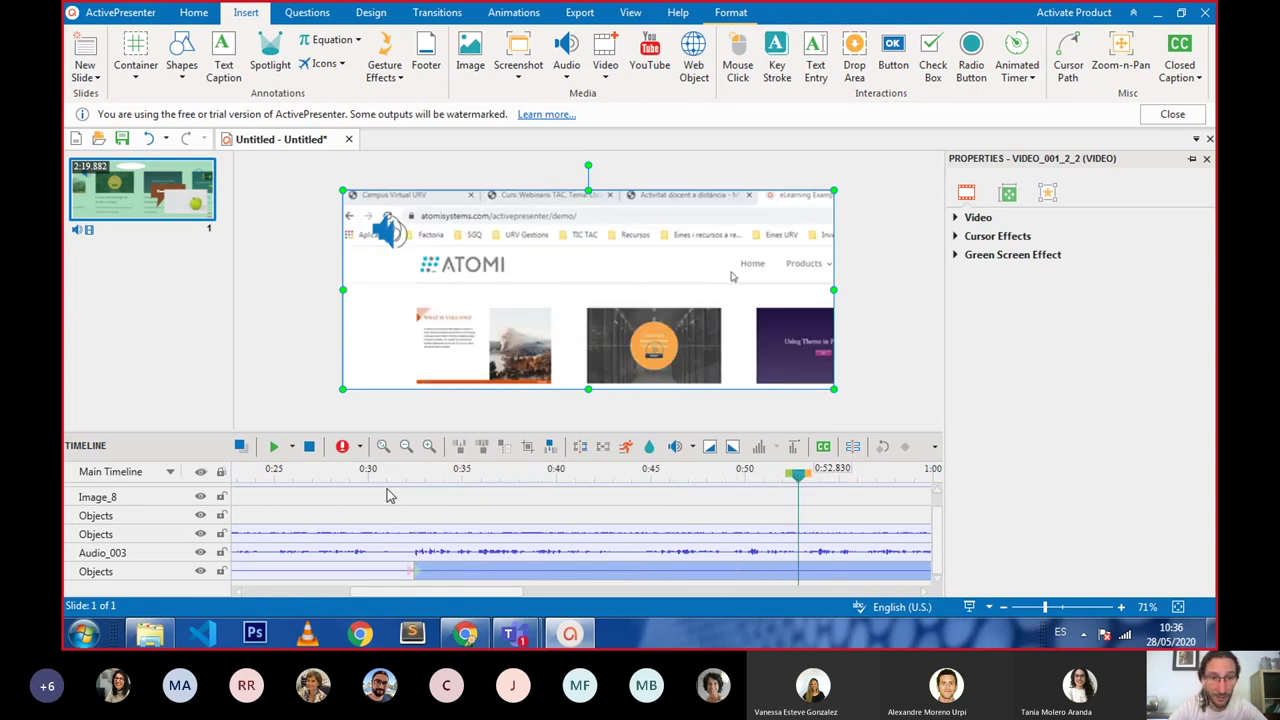
left_click(345, 470)
left_click(271, 449)
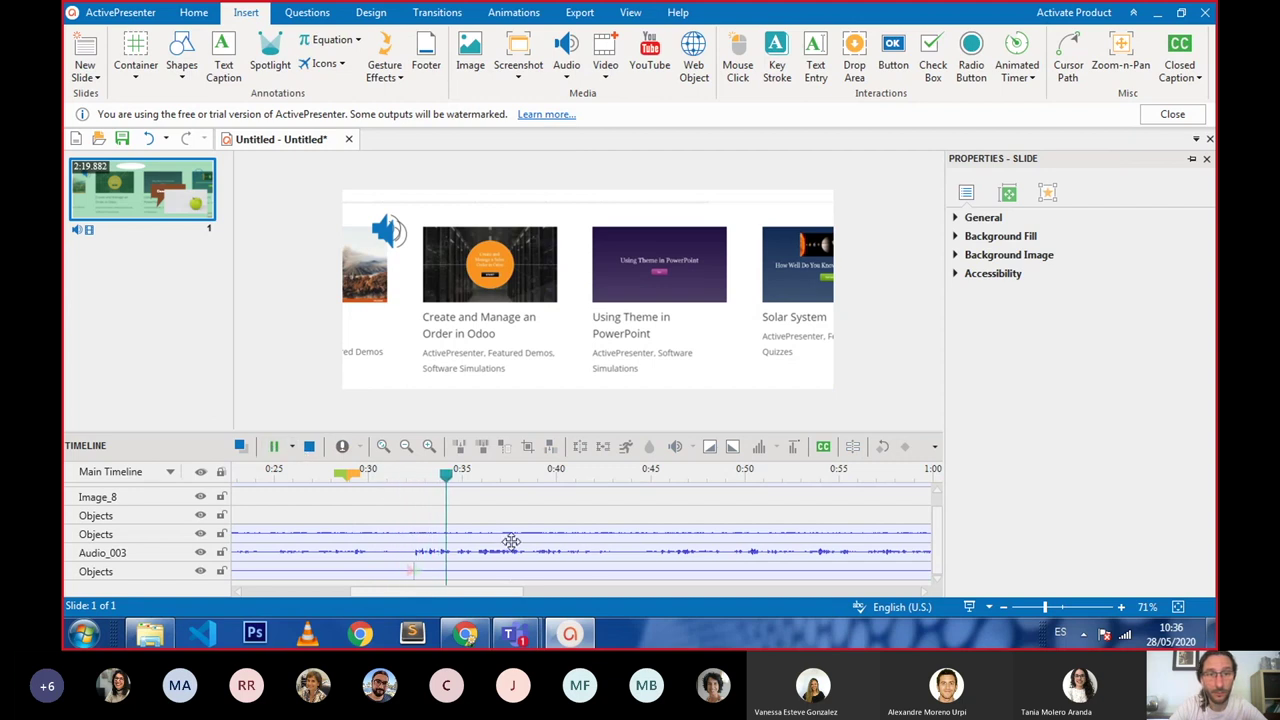
Step: Split the second video part again at 0:52.830 and delete the section before this cut
left_click(467, 569)
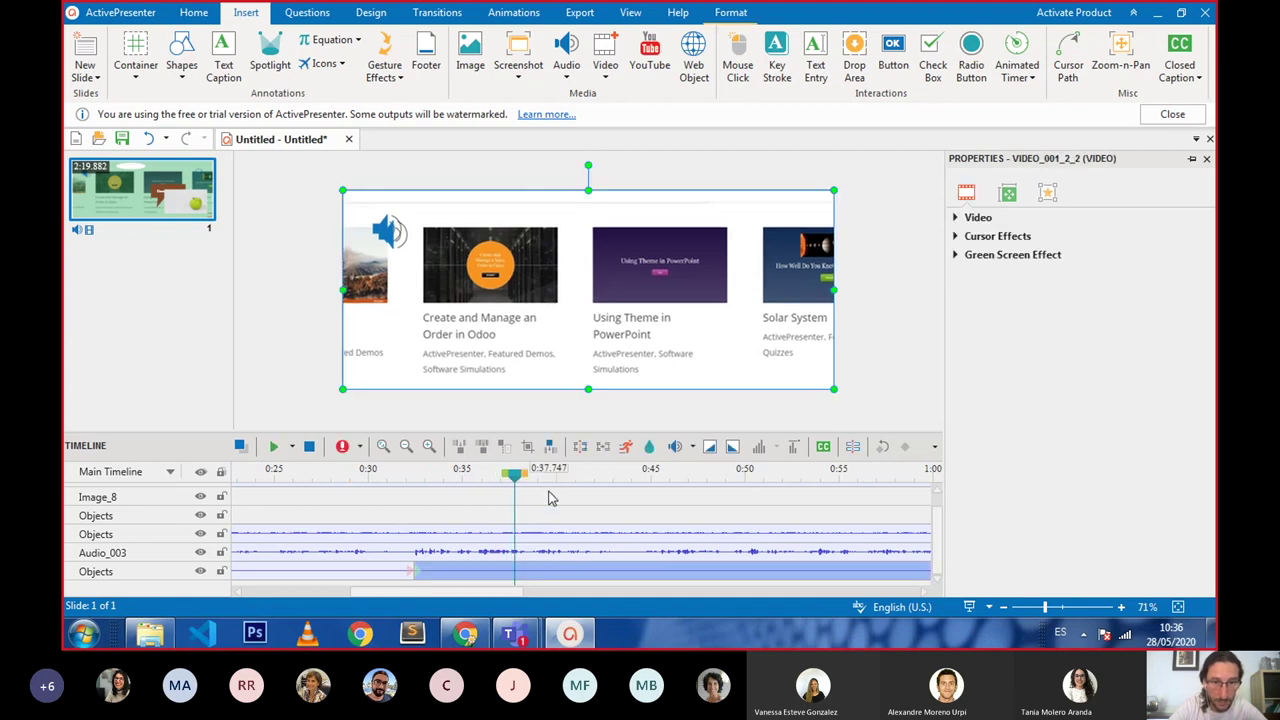
left_click_drag(522, 490, 800, 486)
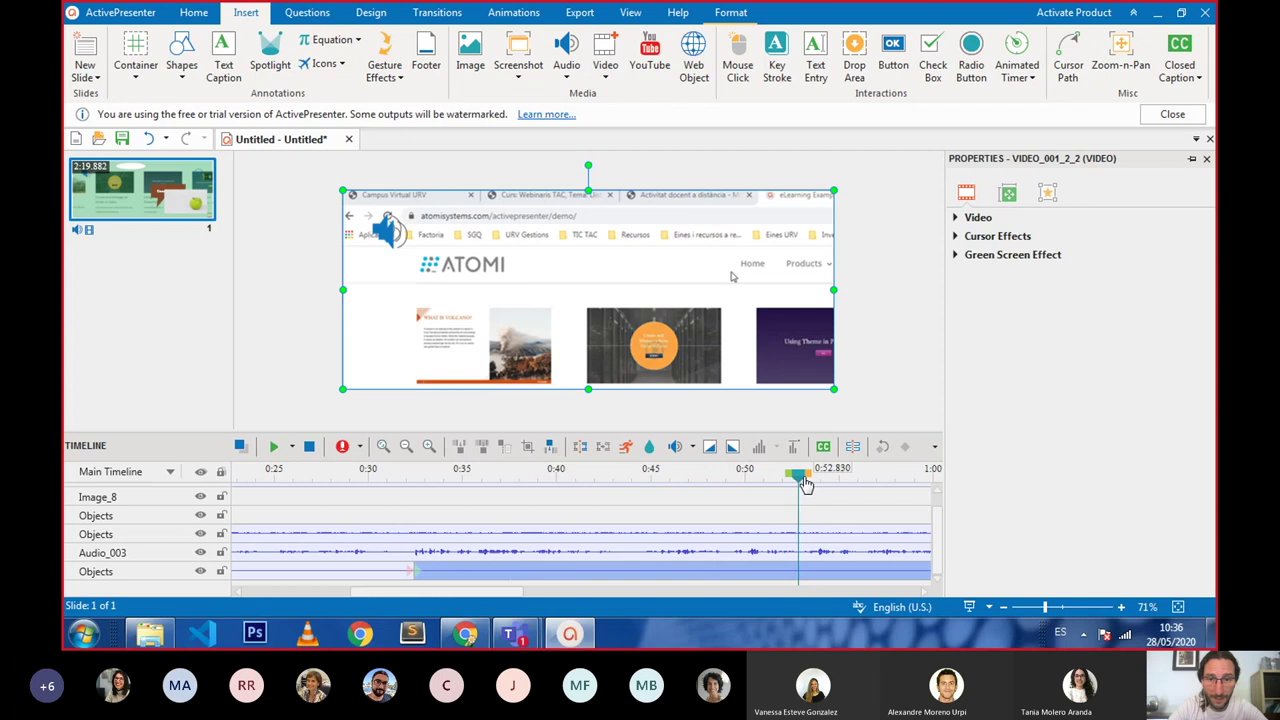
left_click(580, 446)
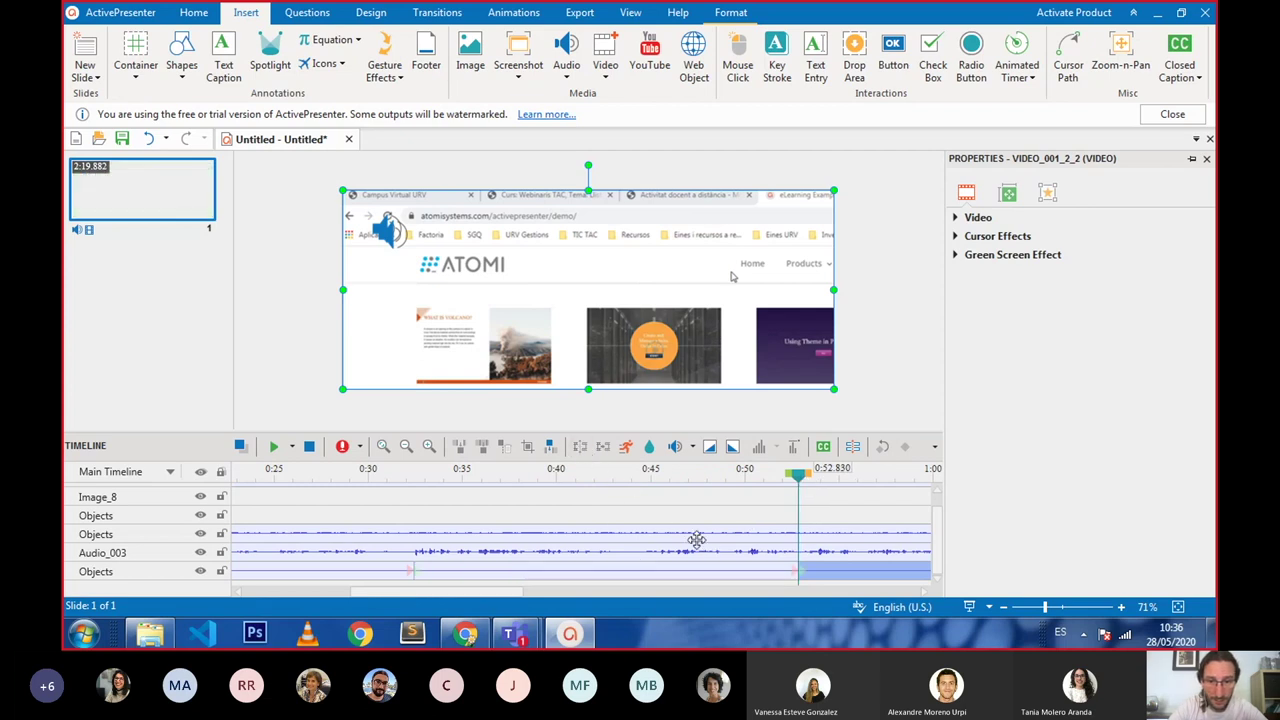
left_click(679, 567)
key("Delete")
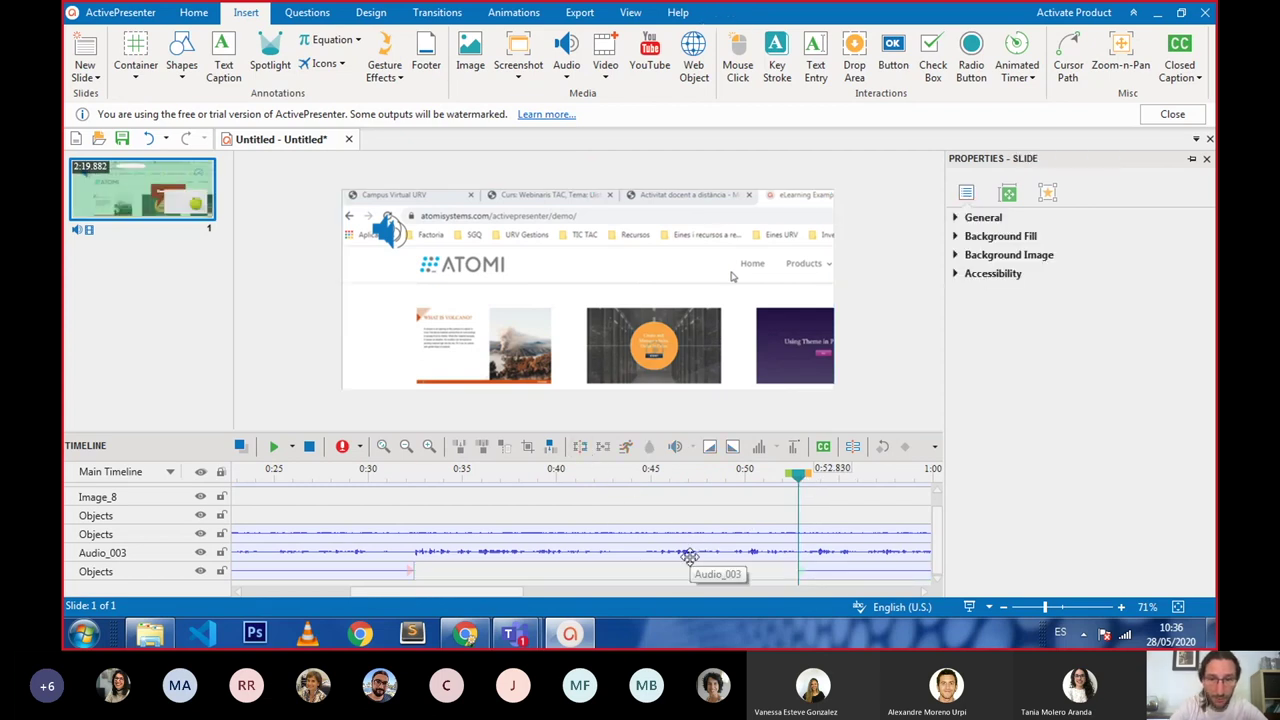
Step: Close the new gap by moving the last video part against the first part's end, and preview the transition from about 0:29
left_click_drag(832, 566, 455, 570)
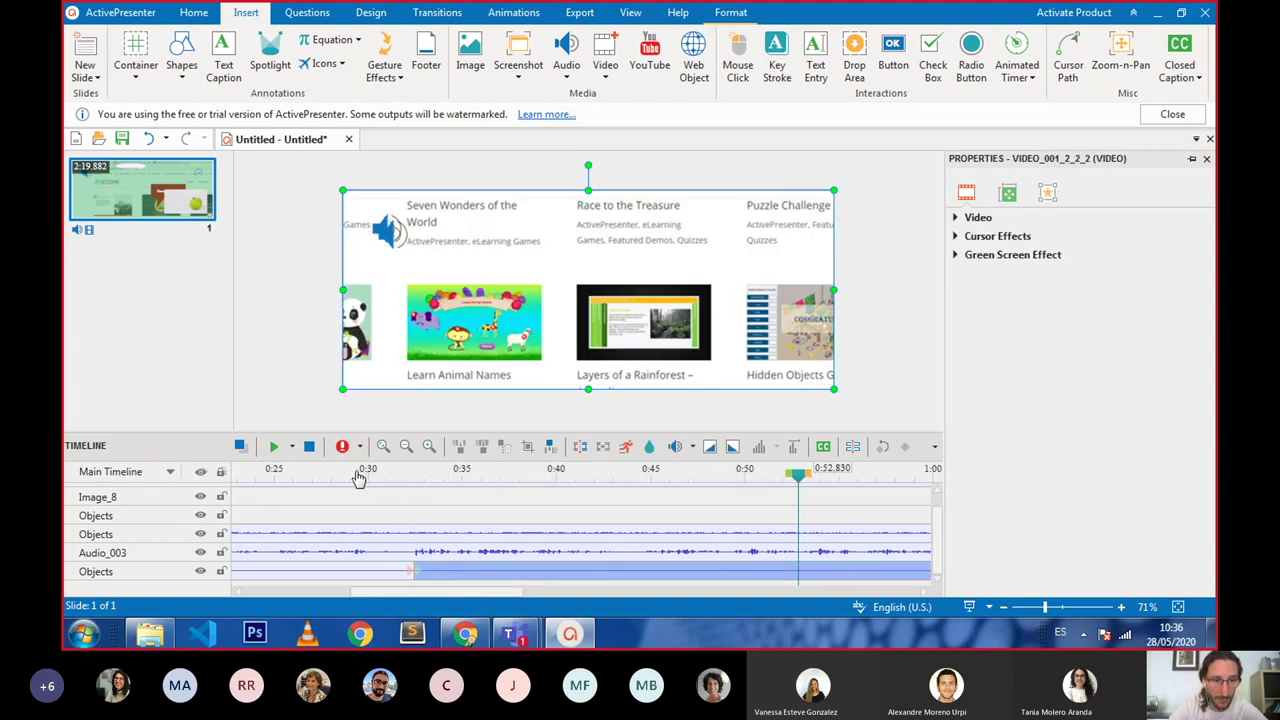
left_click(357, 473)
left_click(274, 447)
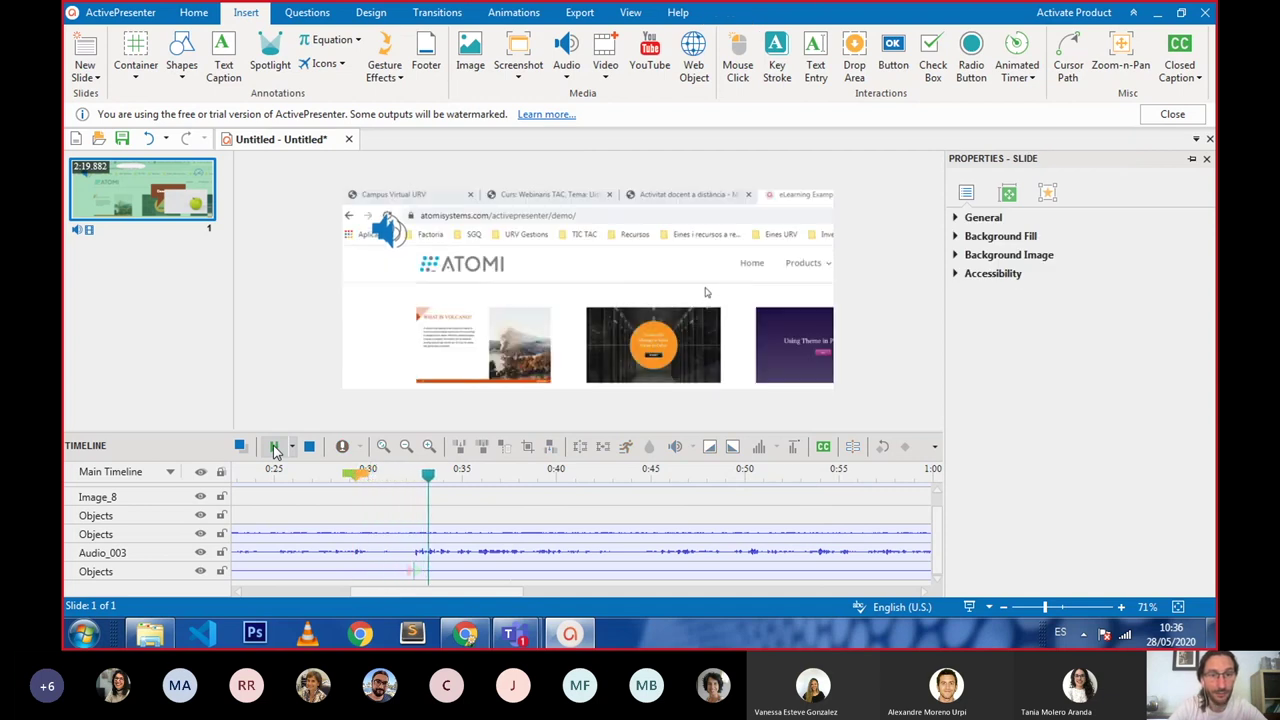
left_click(309, 450)
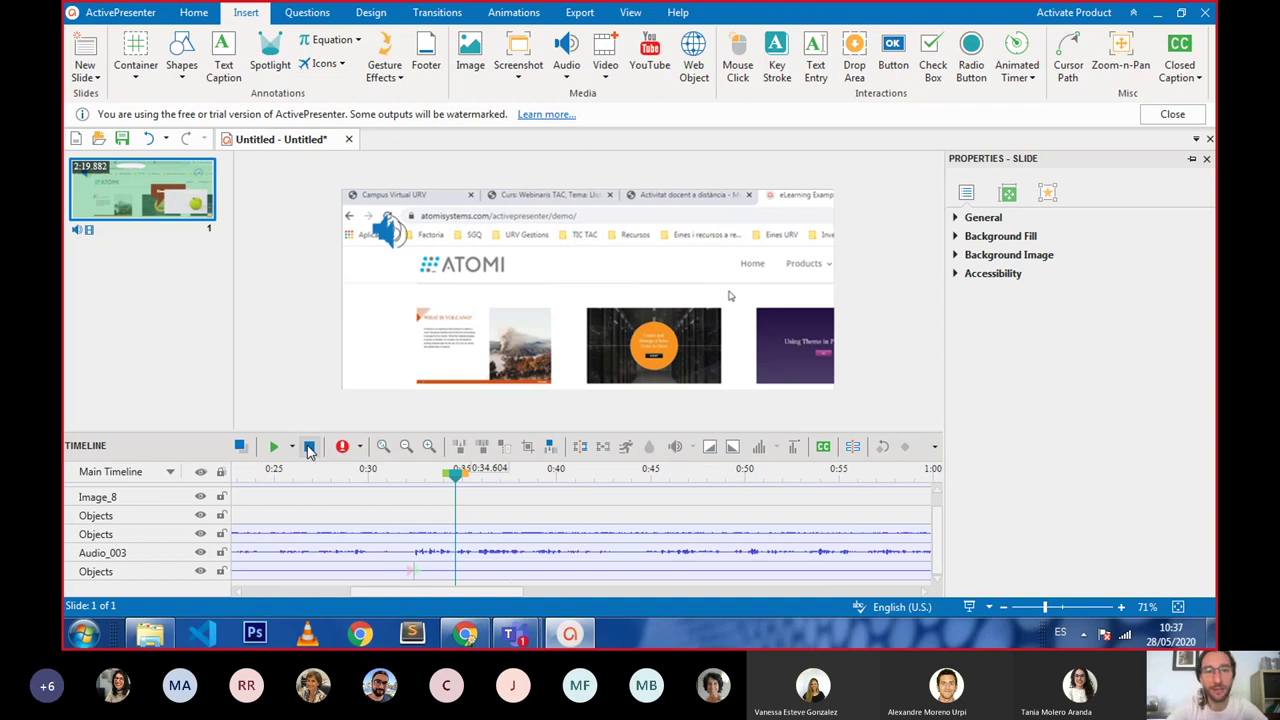
Step: Split the voice audio Audio_003 at 0:32.040 and 0:44.145, and delete the section between the two cuts
left_click(494, 551)
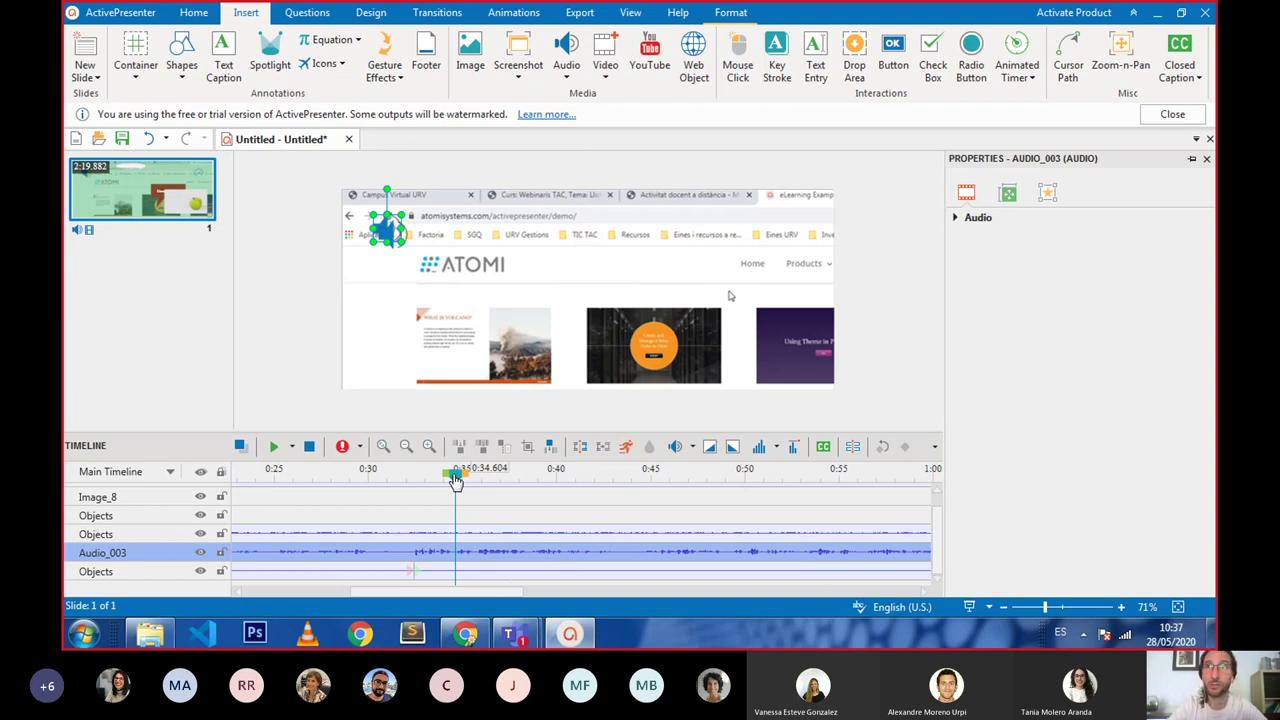
left_click_drag(455, 481, 406, 479)
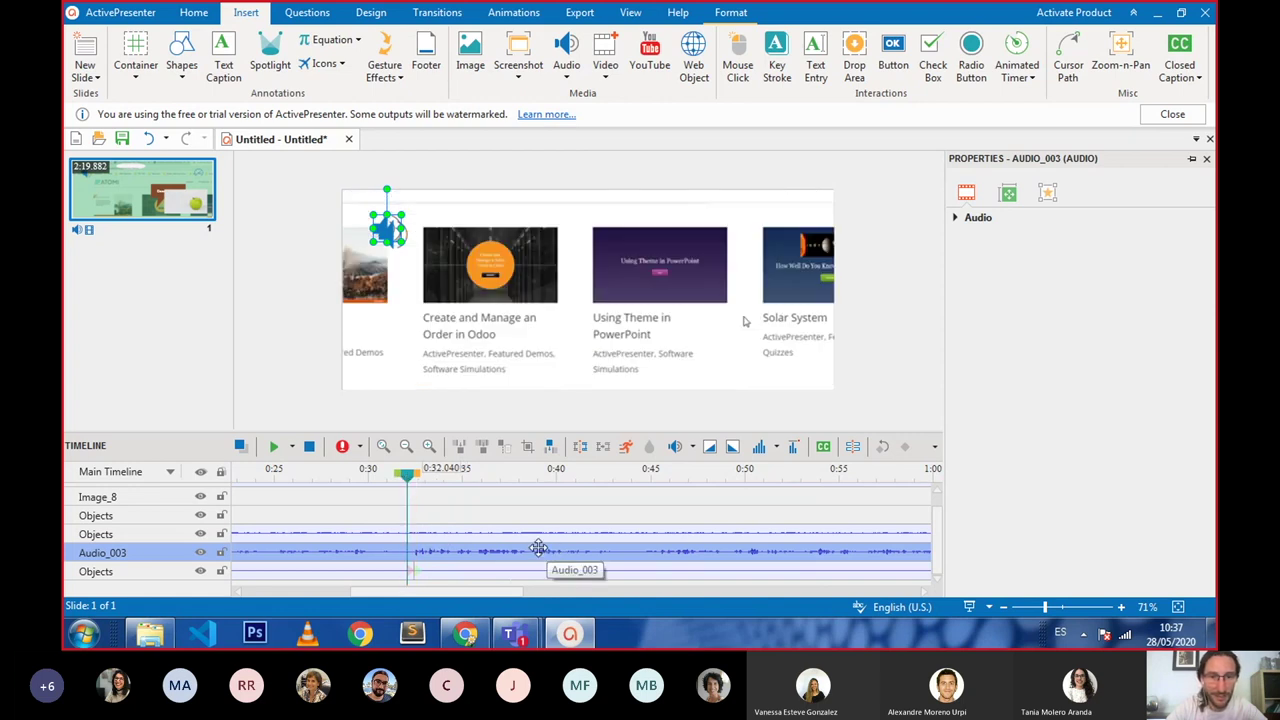
left_click(580, 447)
left_click_drag(408, 478, 635, 494)
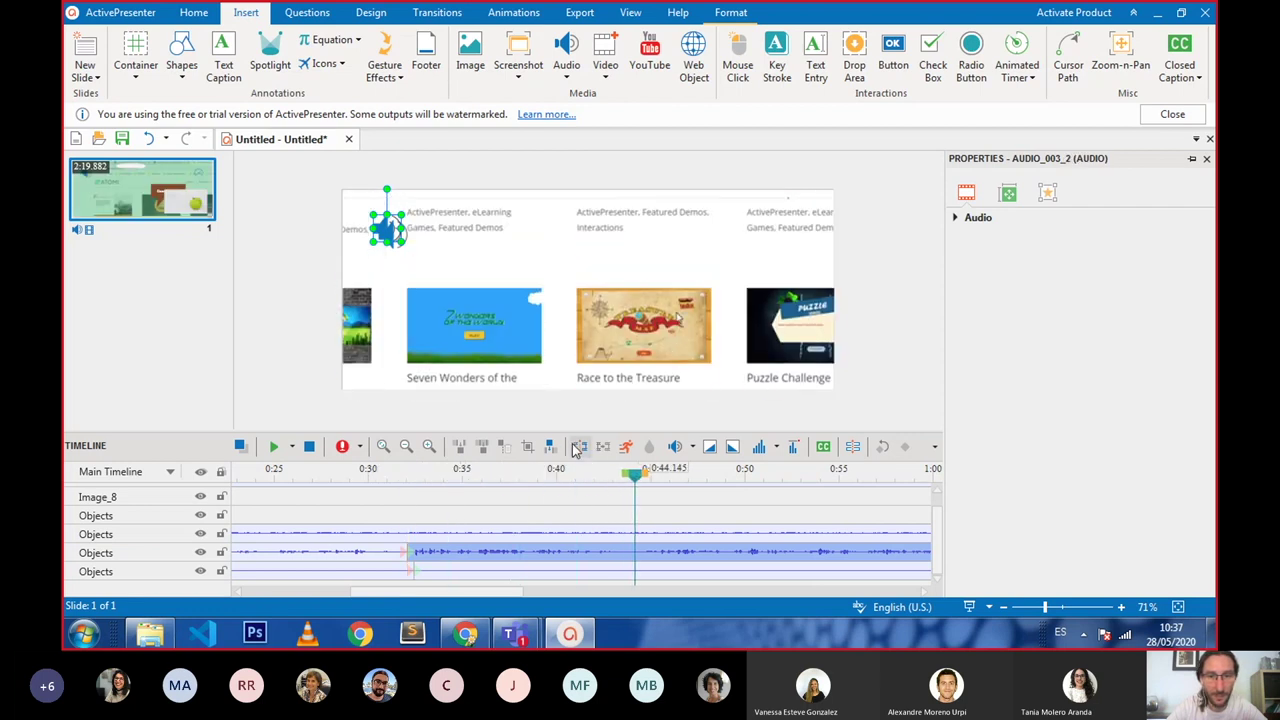
left_click(582, 448)
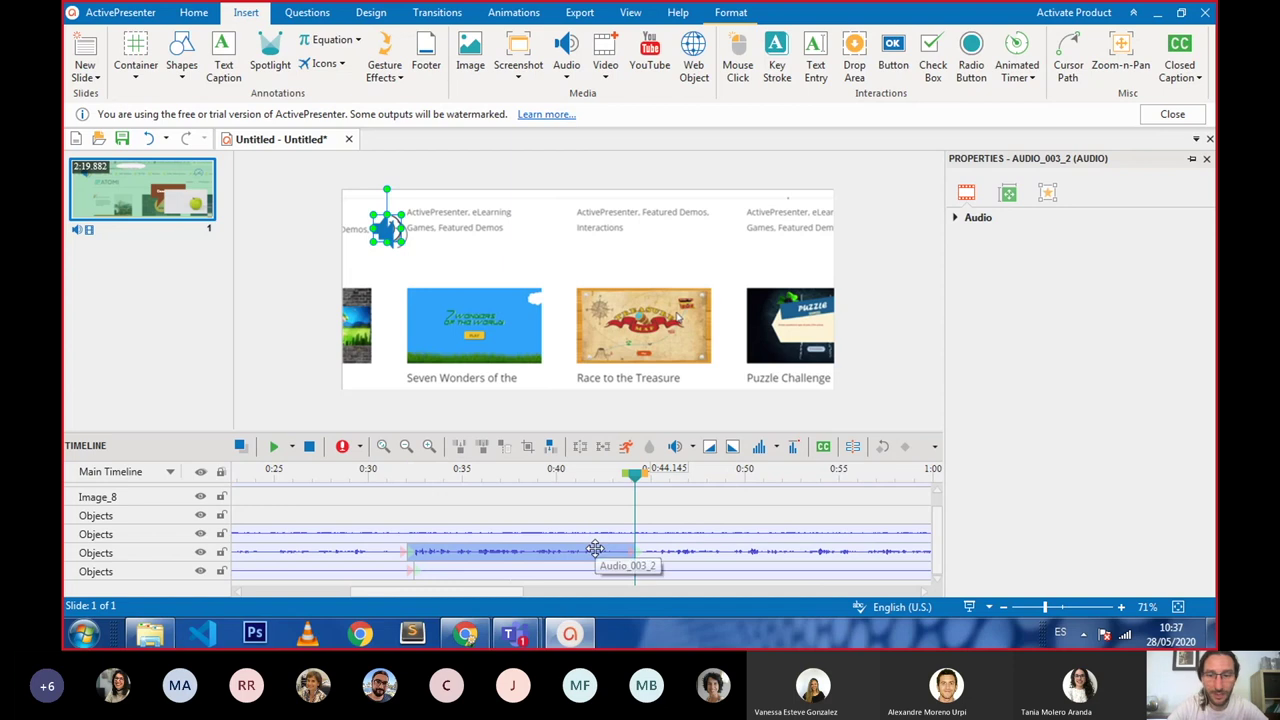
left_click(595, 549)
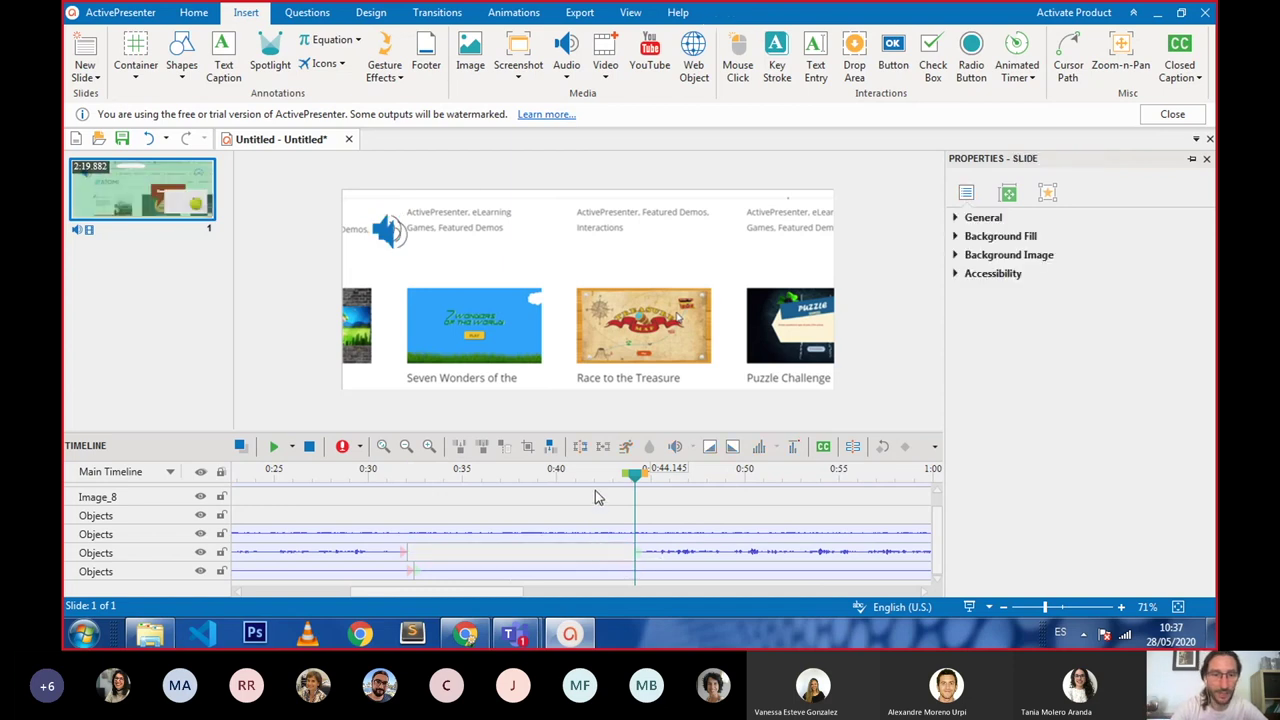
Step: Record a narration from about 0:32.400 to 0:41.229 and move the recorded clip into the gap in the voice audio track
left_click_drag(569, 478, 419, 480)
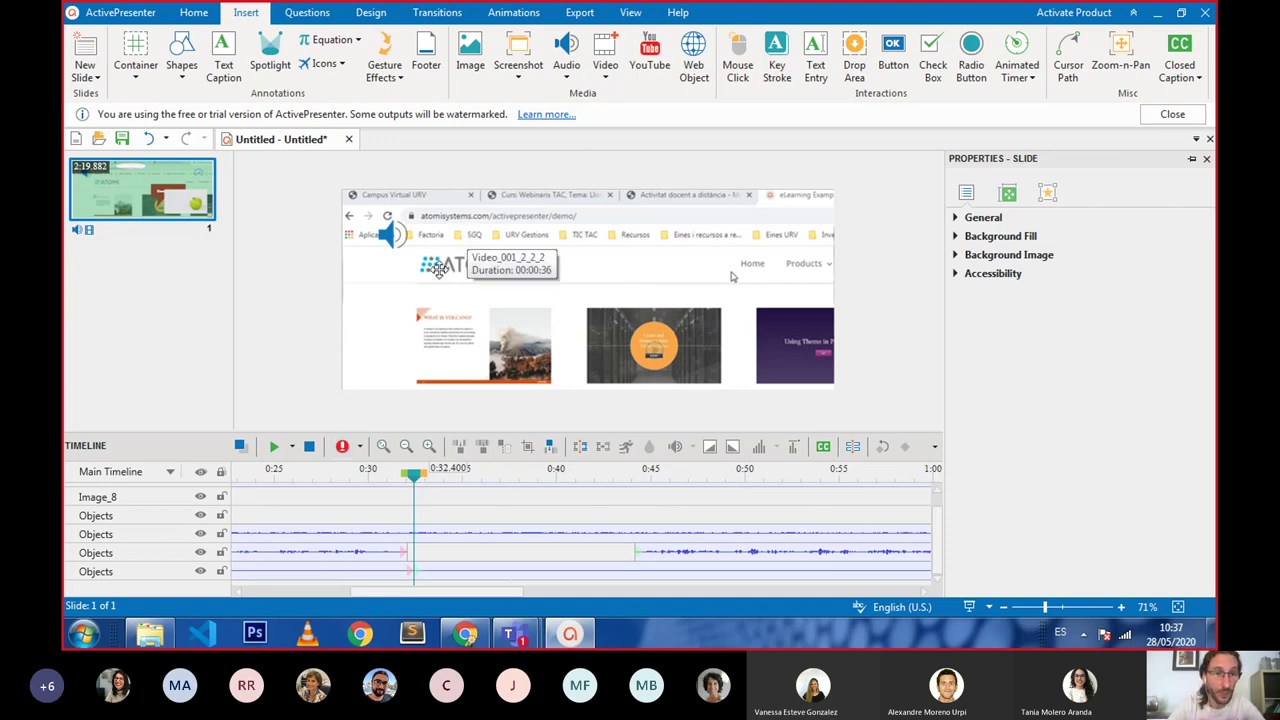
left_click(342, 449)
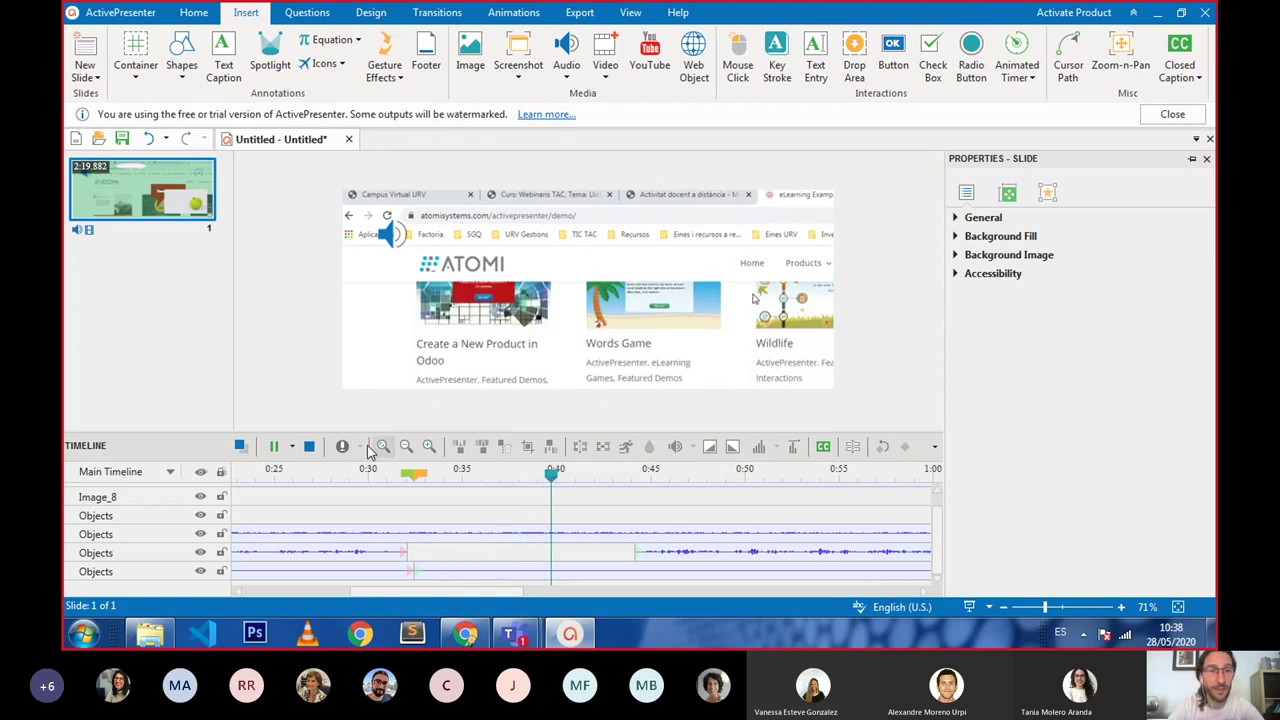
left_click(310, 447)
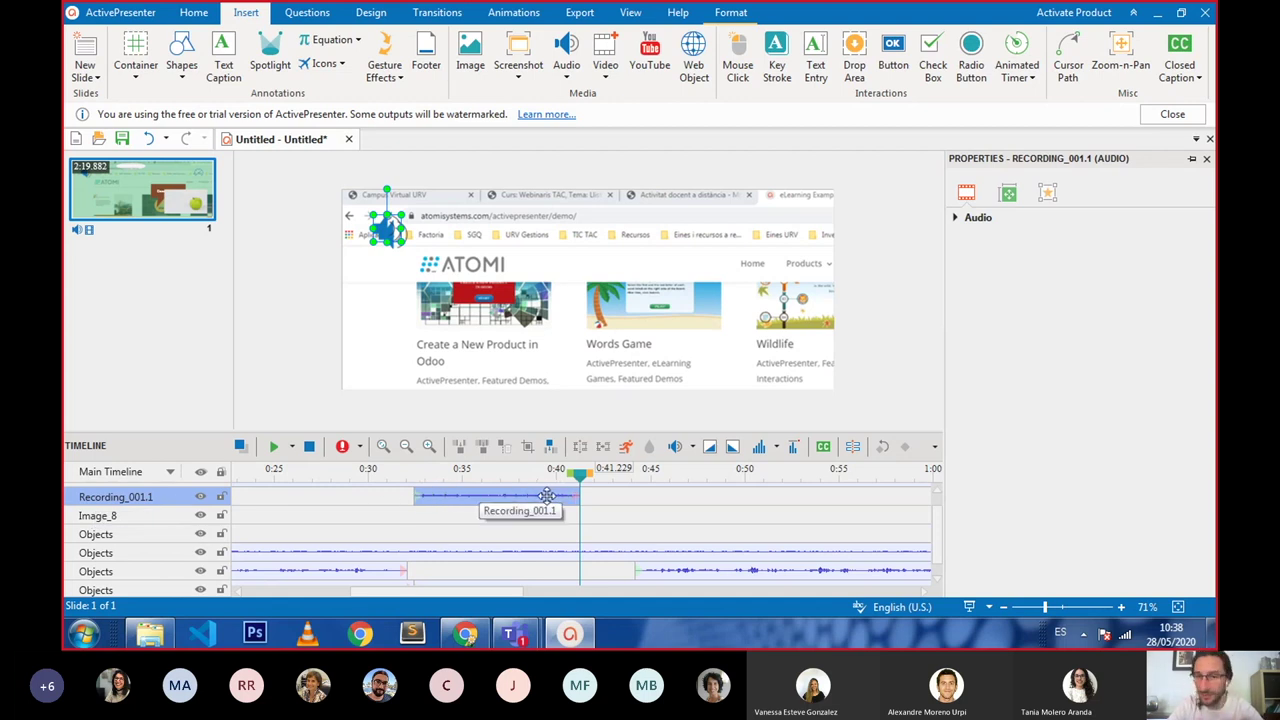
left_click_drag(538, 495, 579, 494)
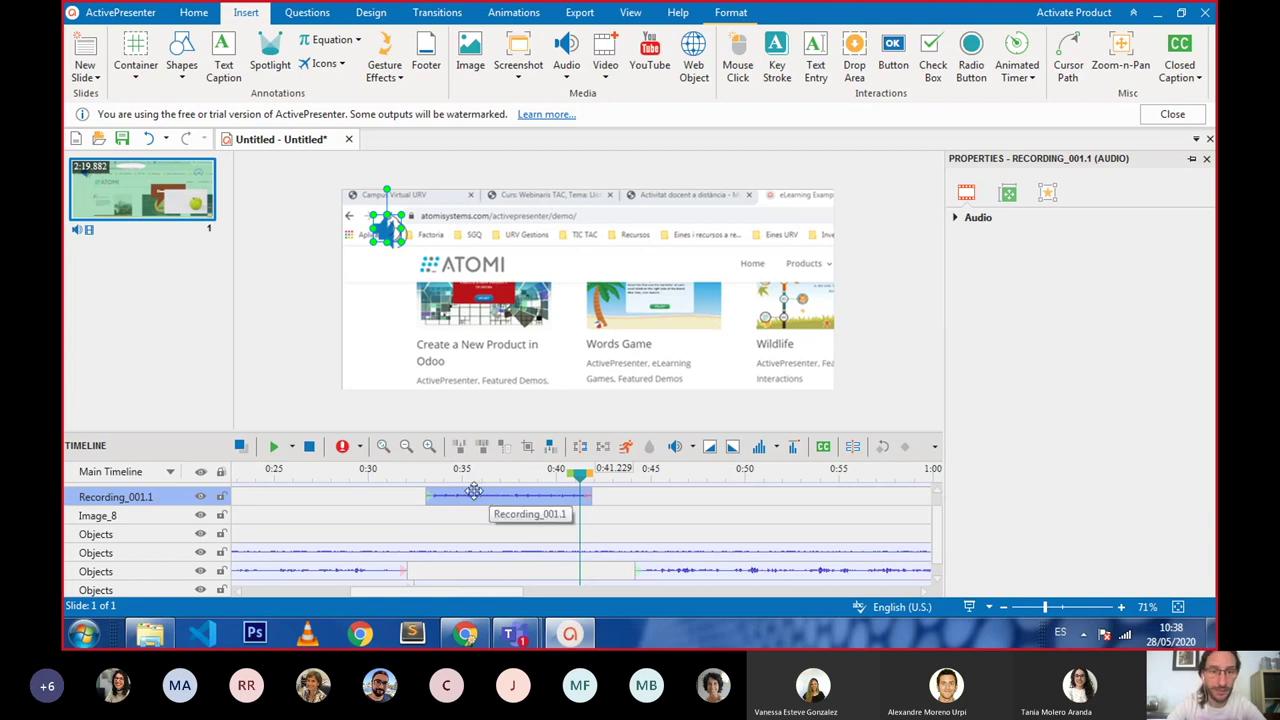
left_click_drag(414, 484, 508, 570)
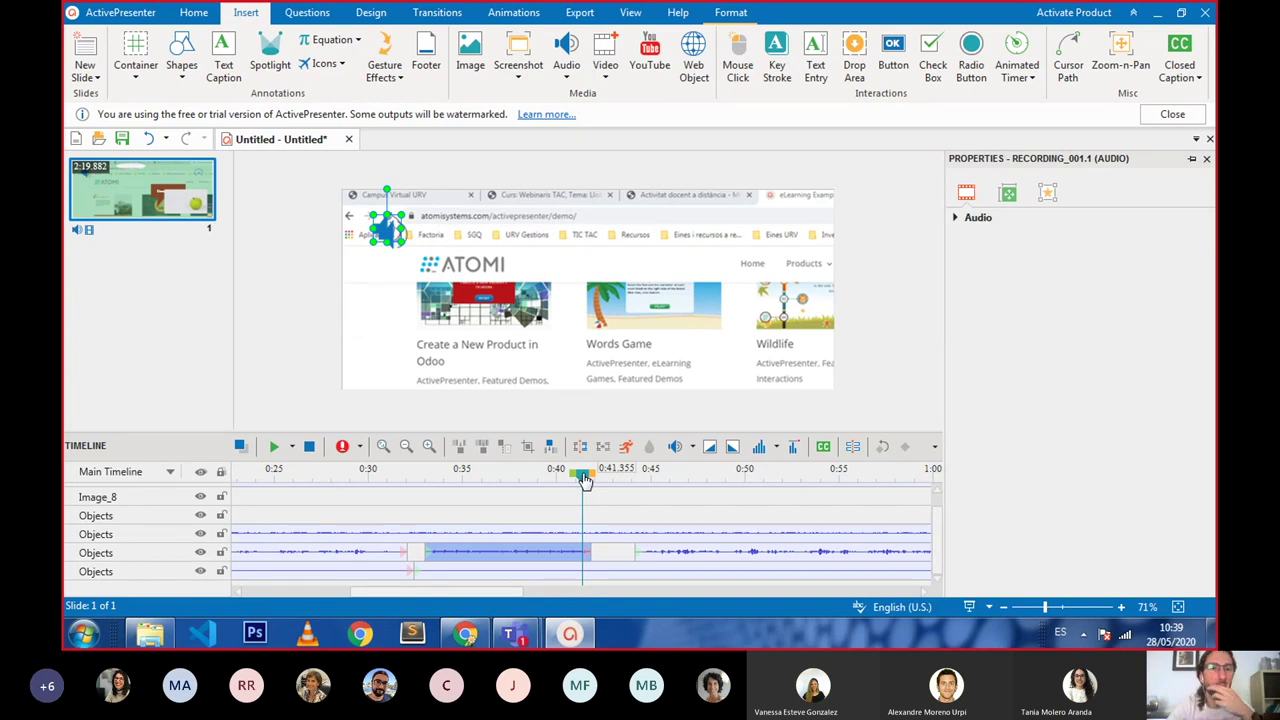
Step: Try to add an audio fade-in to the last voice audio part, and decline using the watermarked feature
left_click(666, 550)
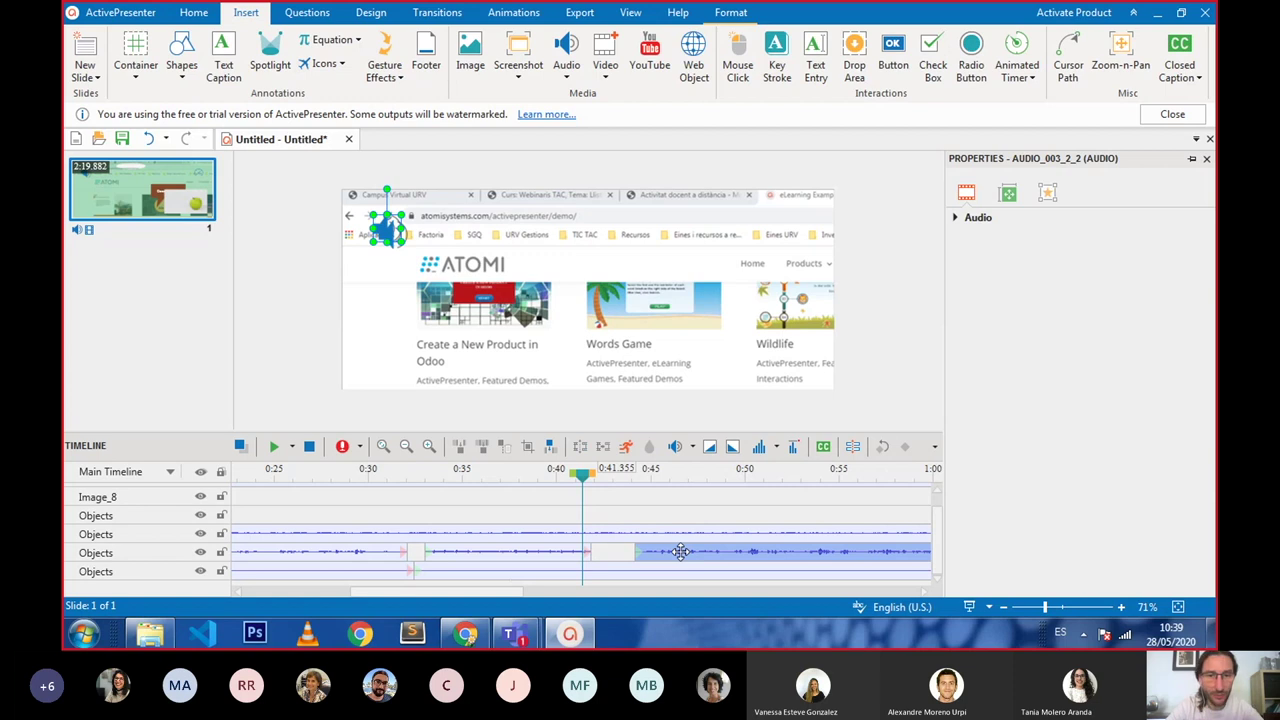
left_click_drag(584, 476, 680, 495)
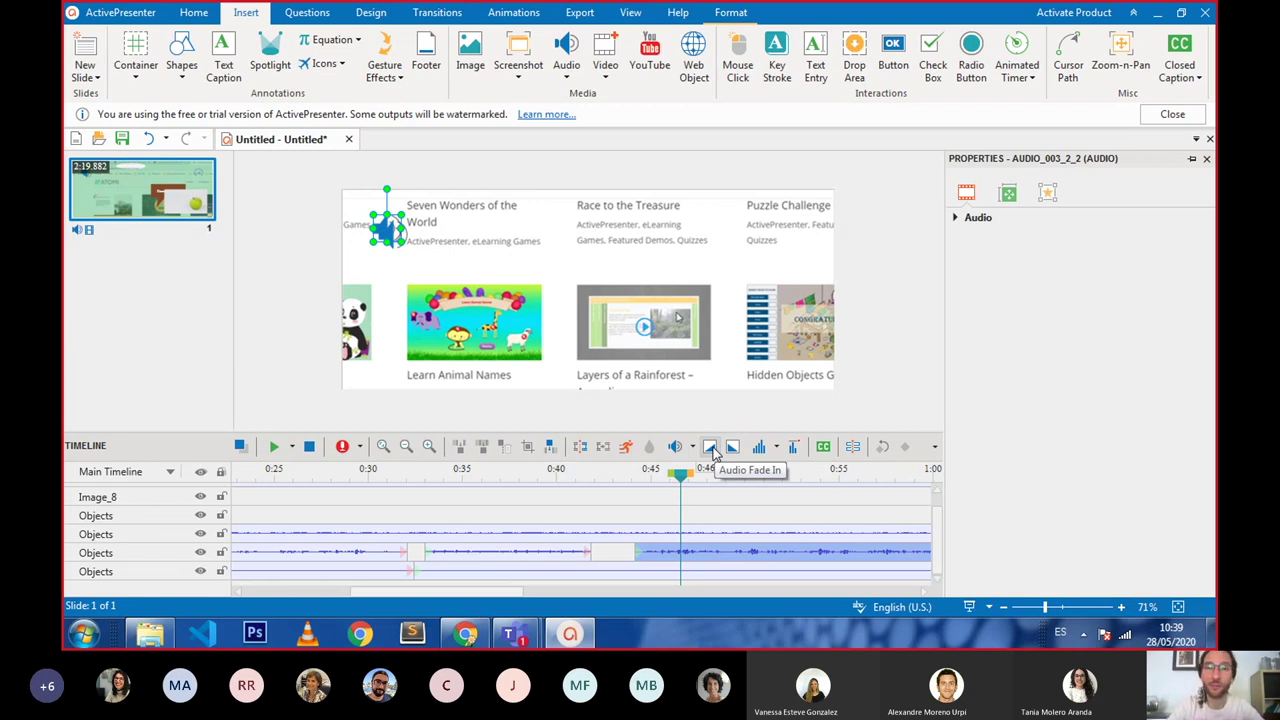
left_click(709, 448)
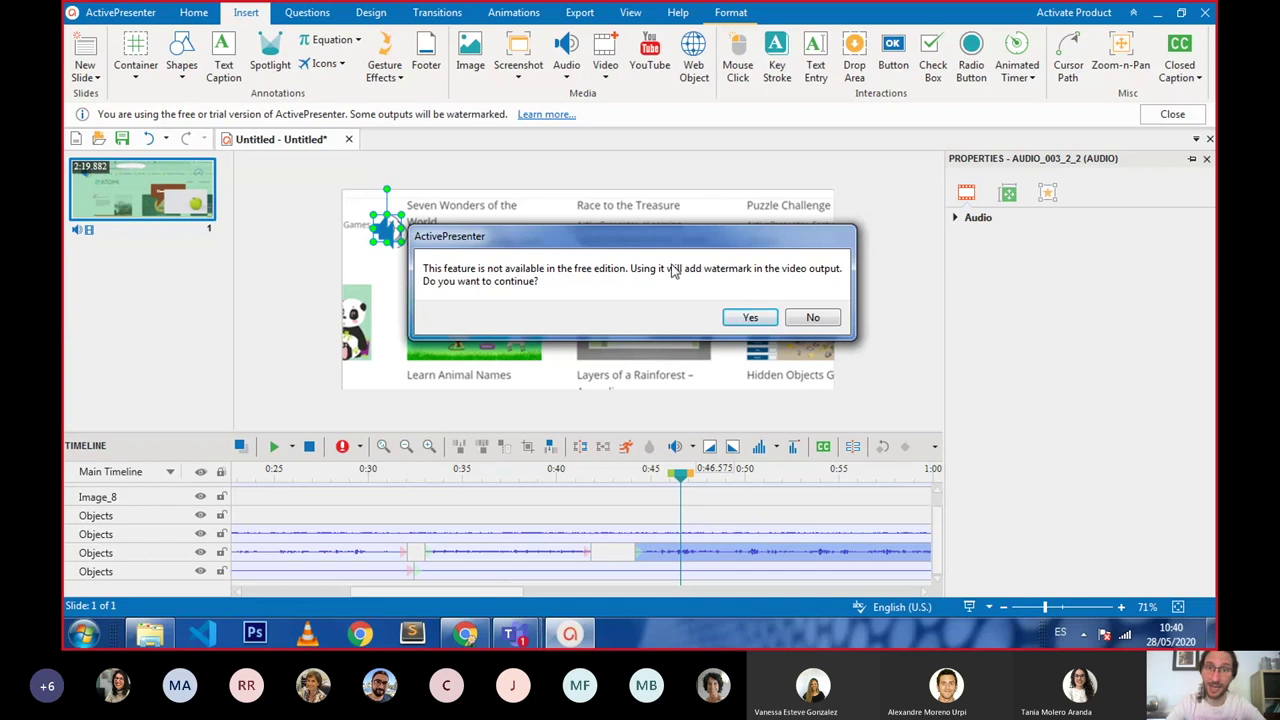
left_click(814, 318)
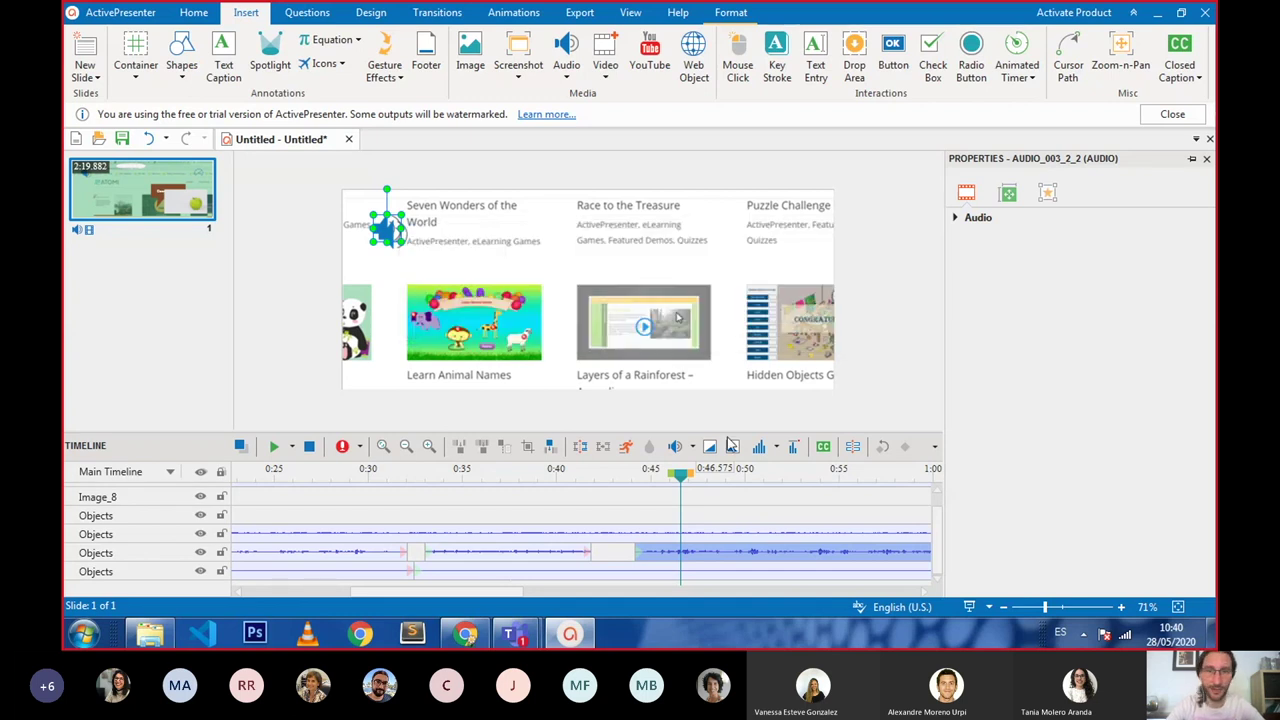
Step: Split the Vibrant Moon background music at 0:44.145 and select the resulting parts in turn to check them
left_click_drag(679, 482, 618, 487)
left_click(580, 528)
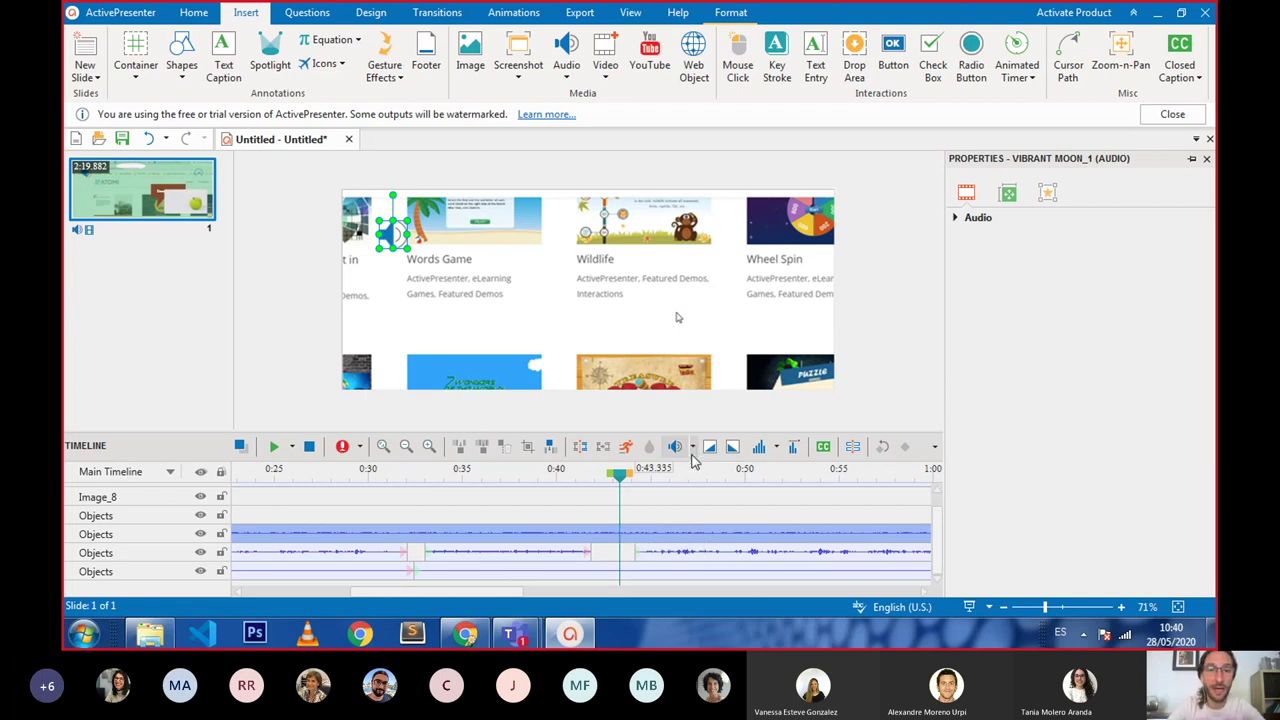
left_click_drag(620, 476, 632, 480)
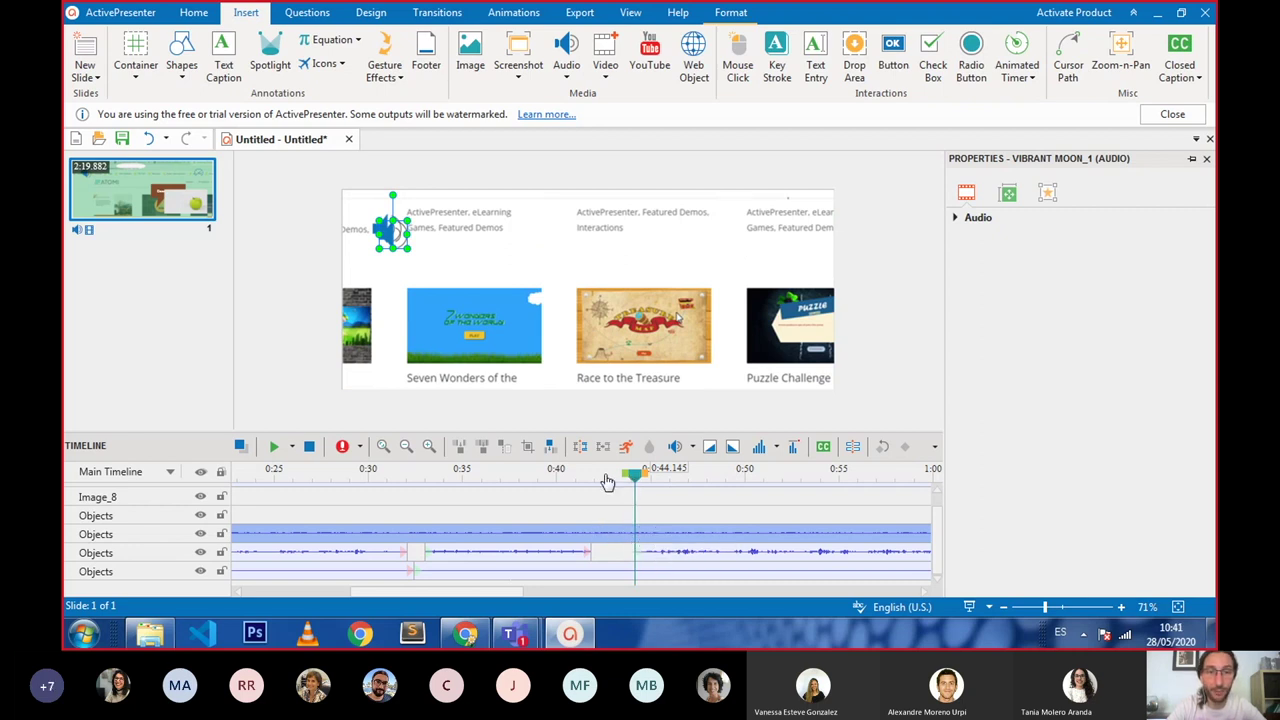
left_click(581, 449)
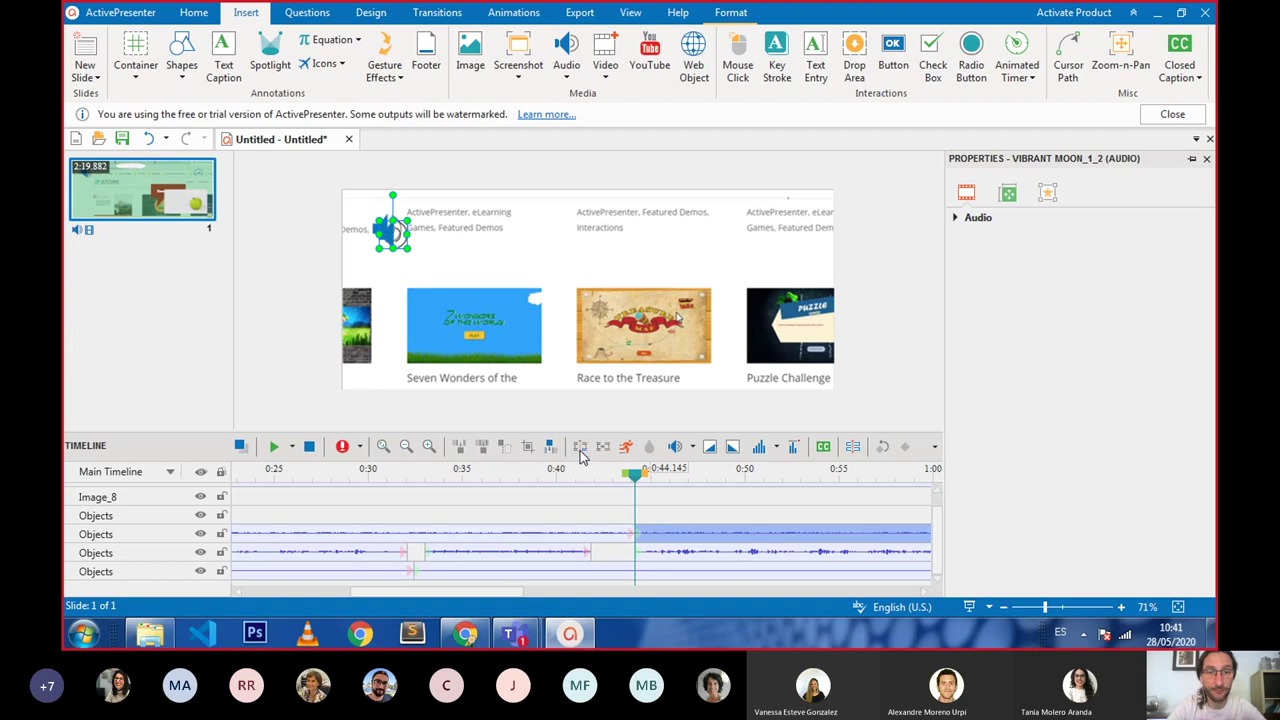
left_click(588, 533)
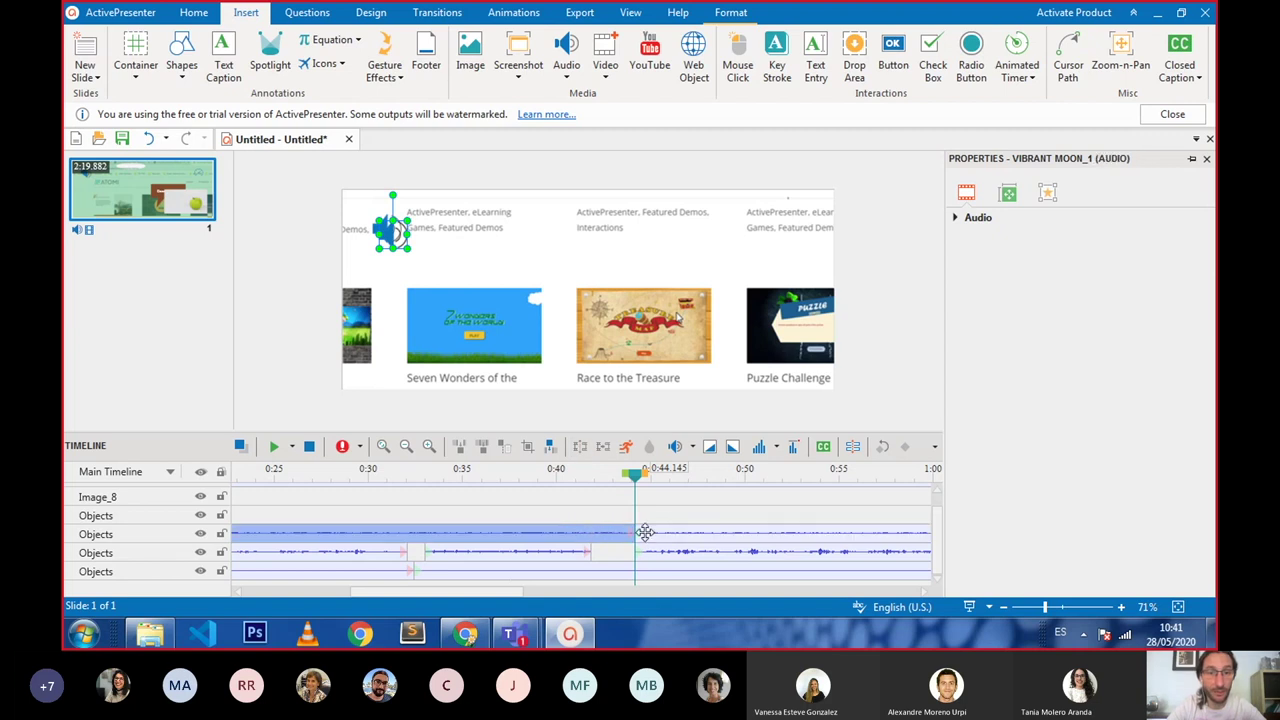
left_click(657, 532)
left_click(590, 533)
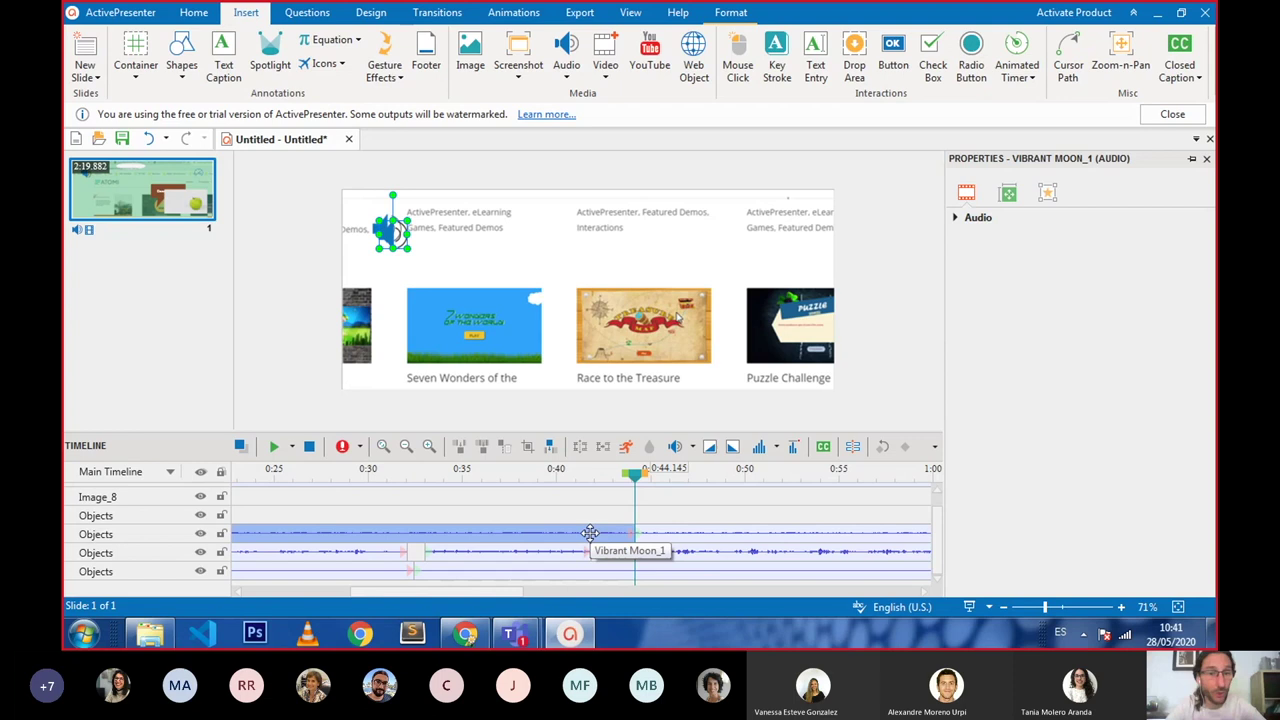
left_click(676, 532)
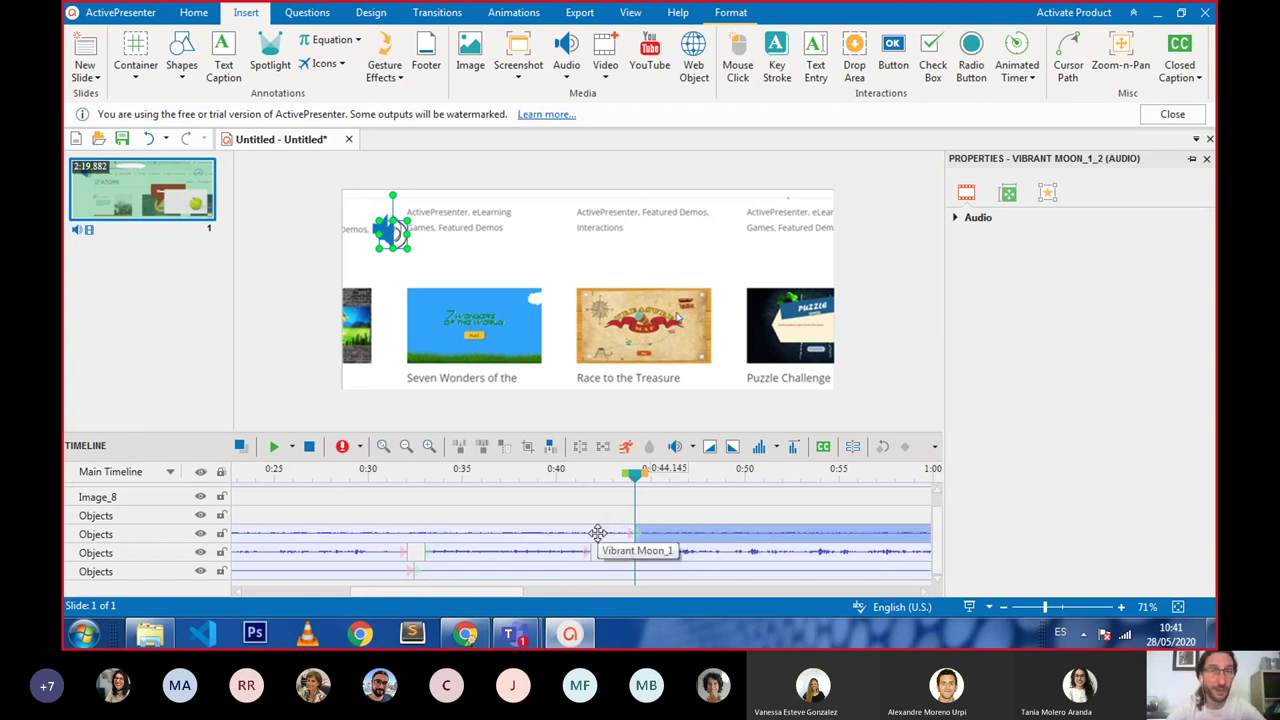
left_click(597, 533)
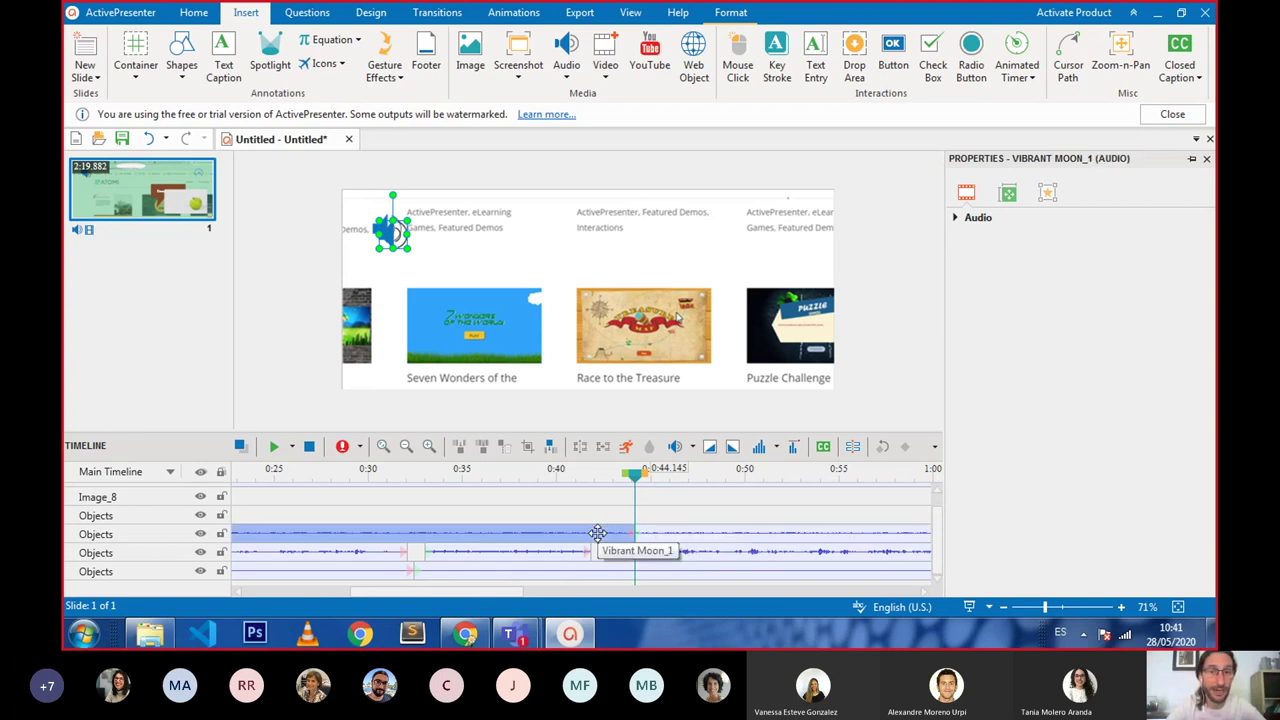
Step: Set the volume of the background music part after the 0:44.145 cut to 22%
left_click(676, 448)
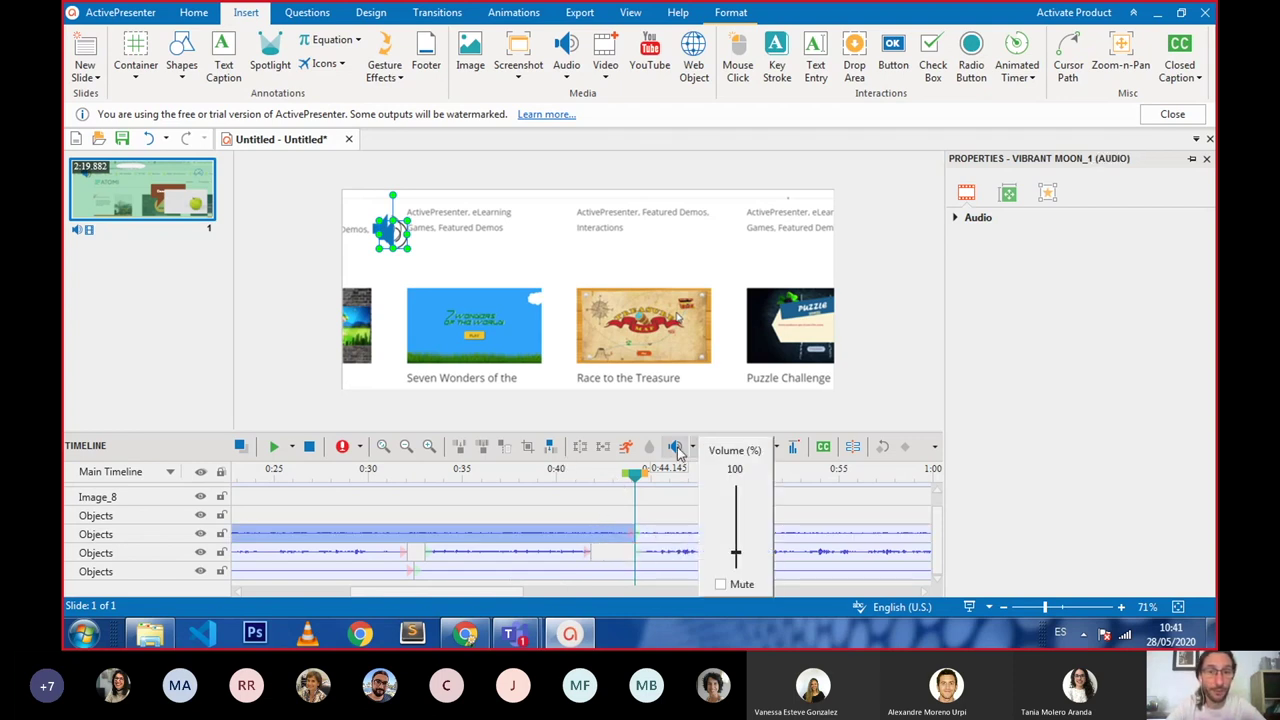
left_click(671, 515)
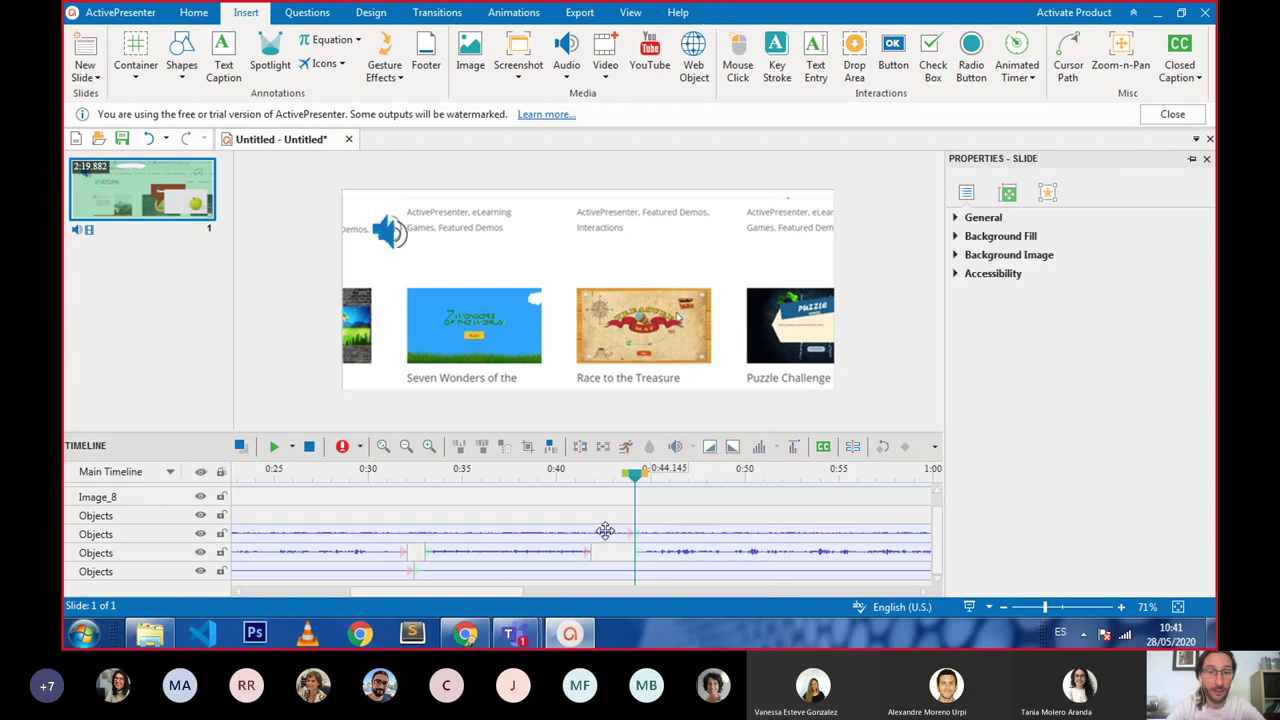
left_click(659, 530)
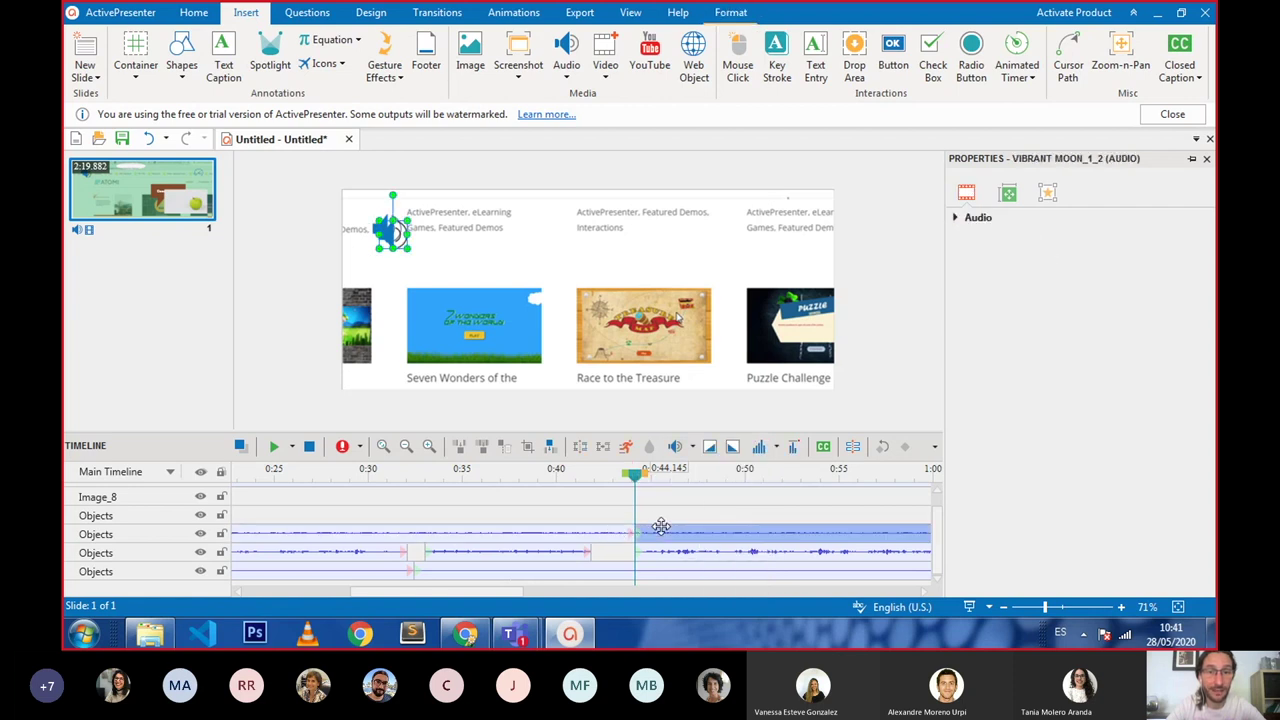
left_click(676, 448)
left_click_drag(735, 558, 736, 568)
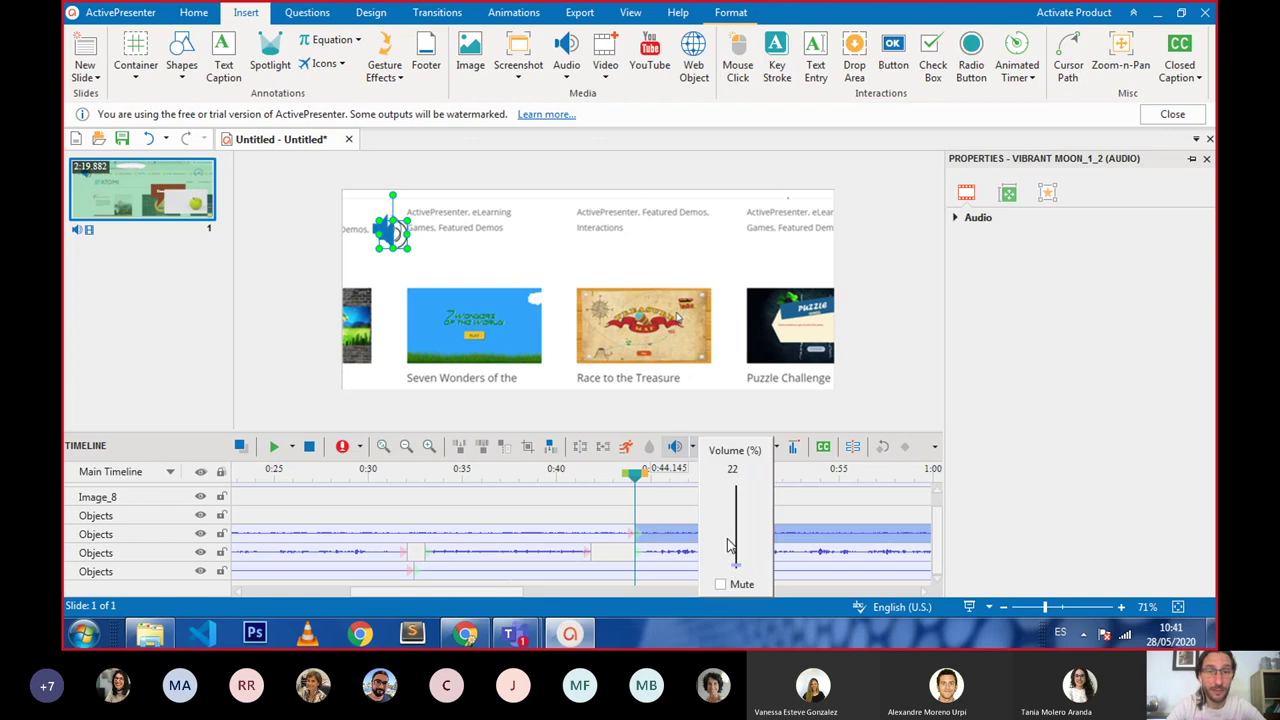
Step: Insert the video file "Exemple Captura PowerPoint amb so.mp4" at 0:44.595 on the timeline
mouse_move(636, 476)
left_mouse_down()
mouse_move(654, 471)
mouse_move(640, 478)
left_mouse_up()
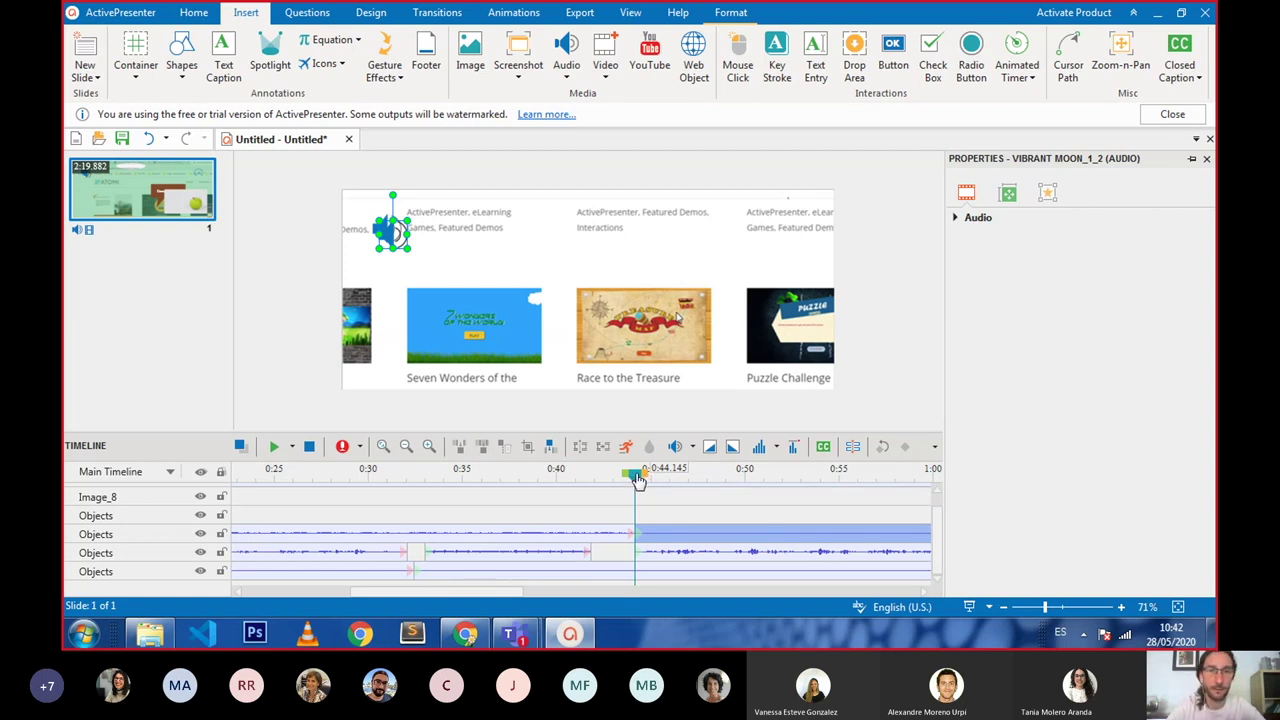
left_click_drag(637, 480, 646, 480)
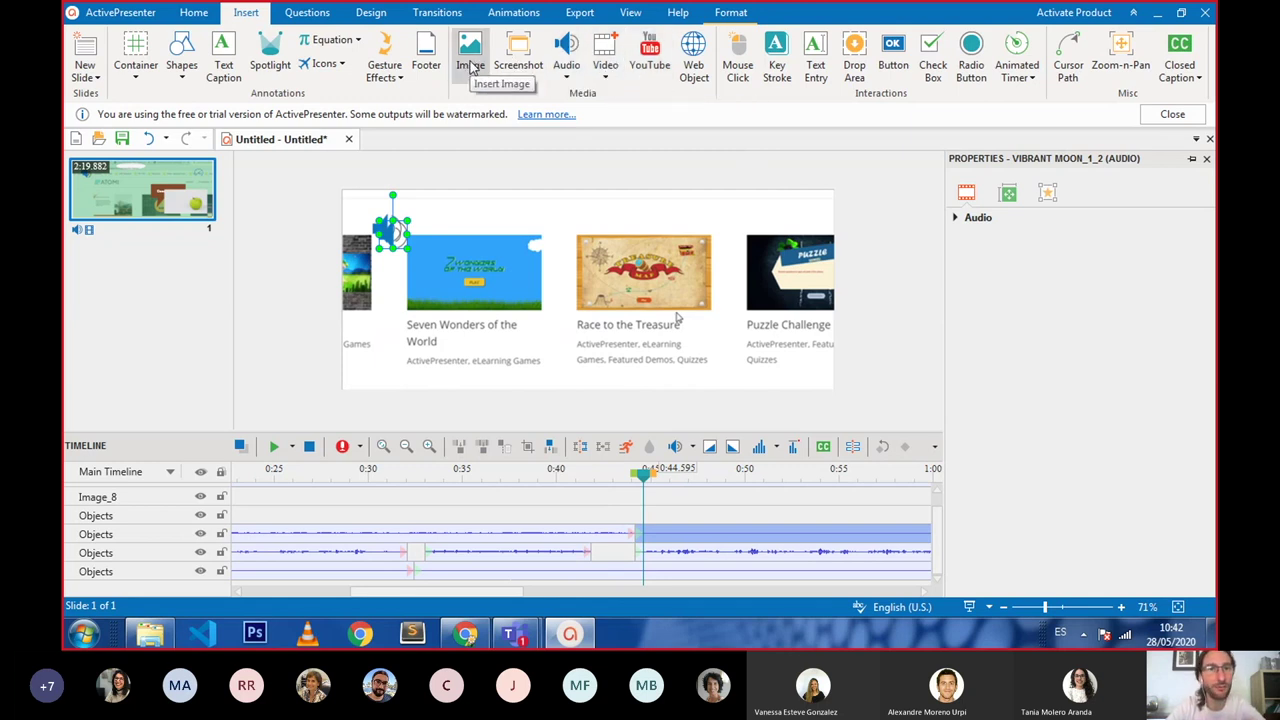
left_click(604, 80)
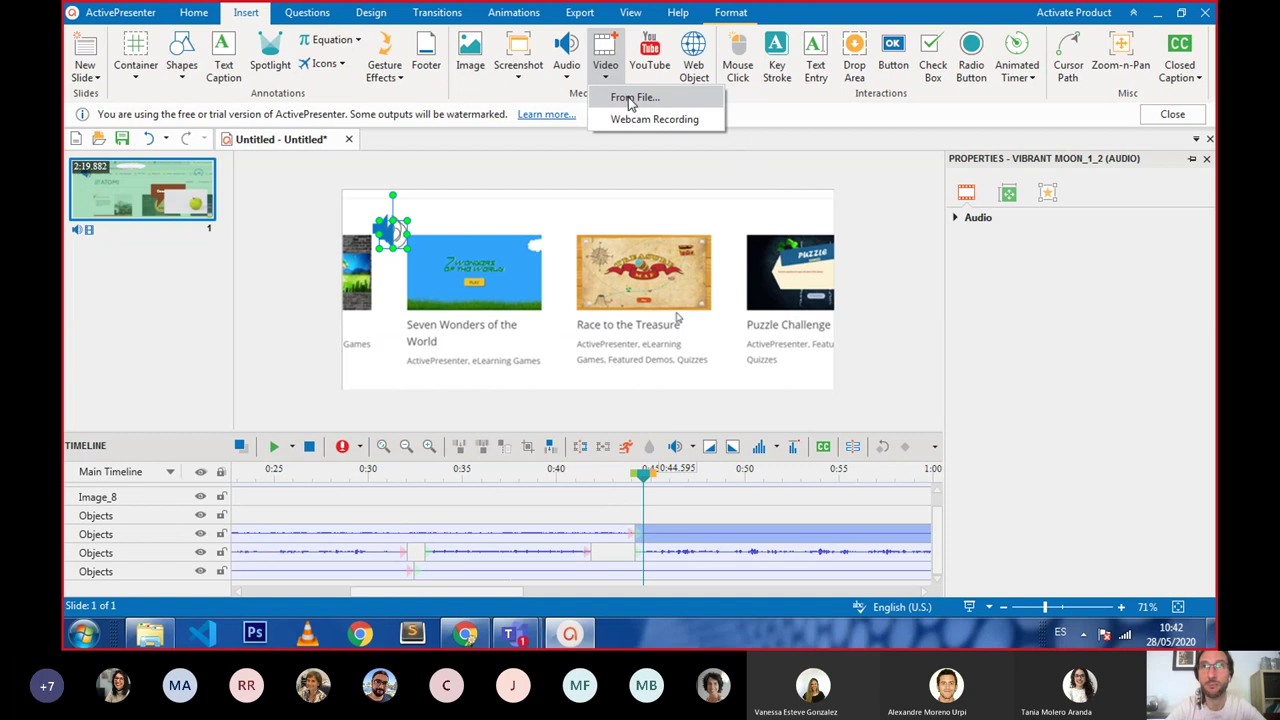
left_click(630, 99)
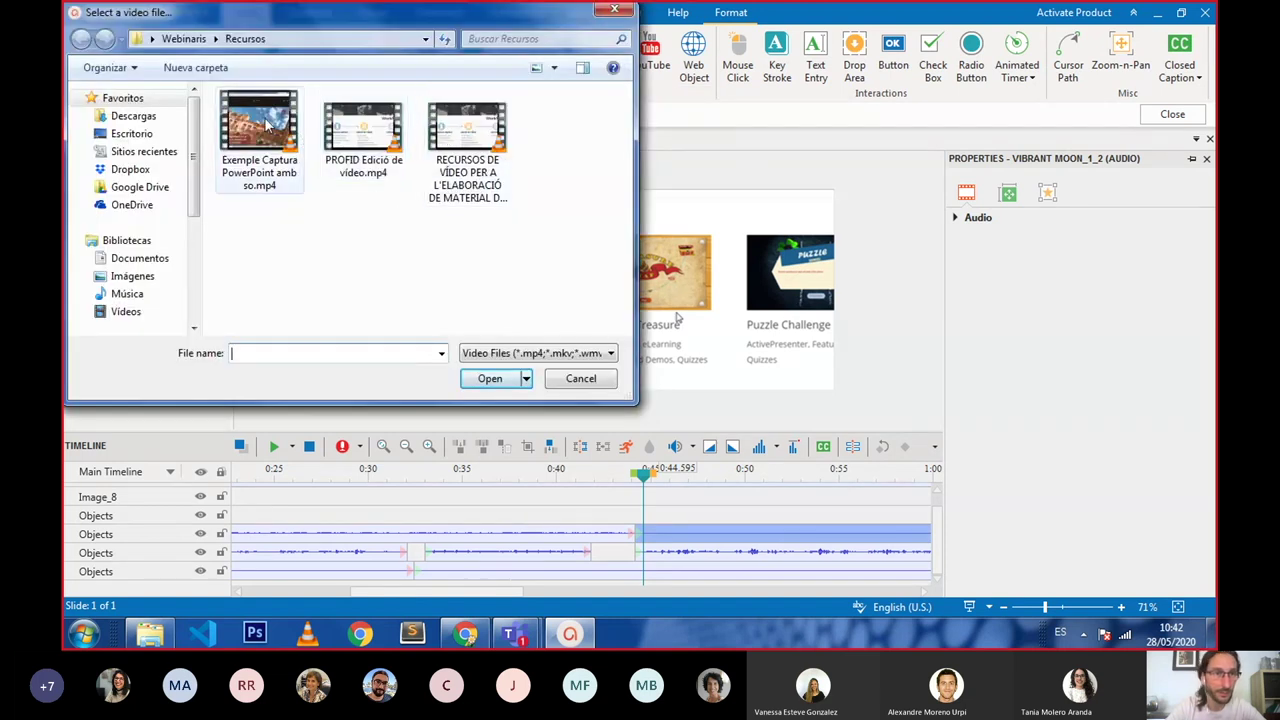
left_click(259, 130)
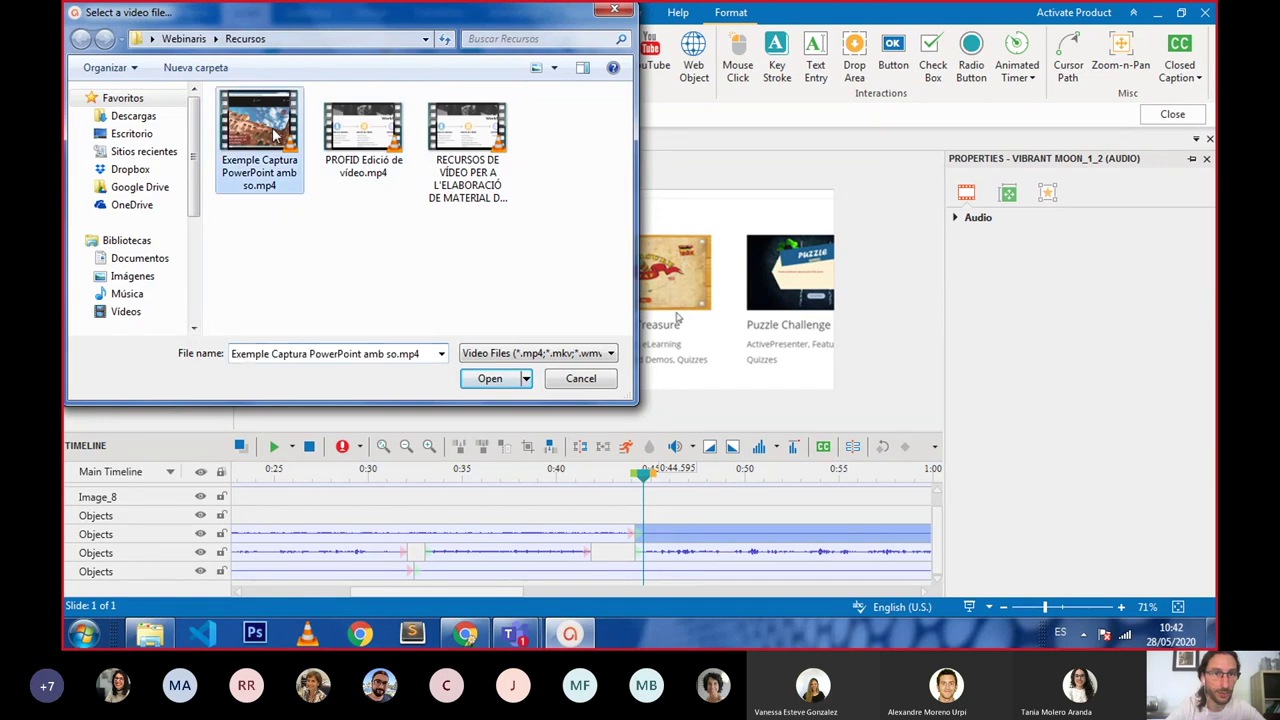
left_click(492, 380)
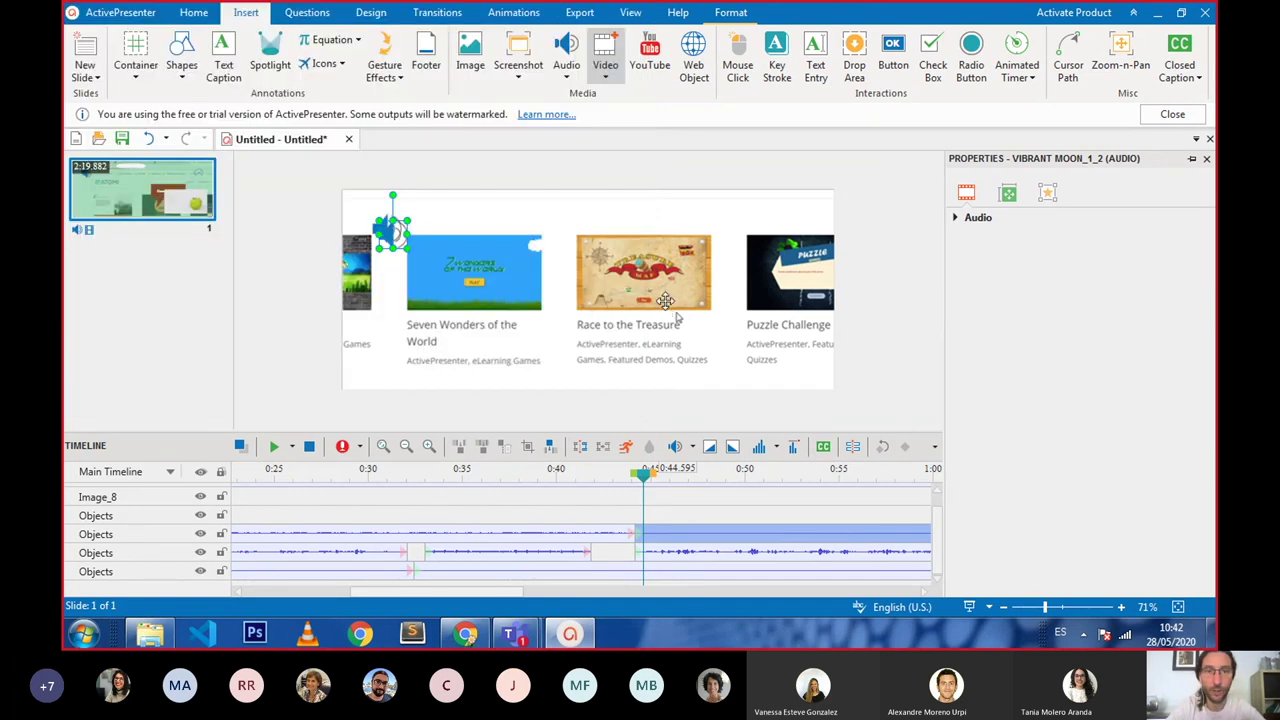
Step: Position the inserted PowerPoint capture video near the slide's centre and preview playback from 0:44.595 to about 0:47.8
left_click_drag(517, 273, 596, 283)
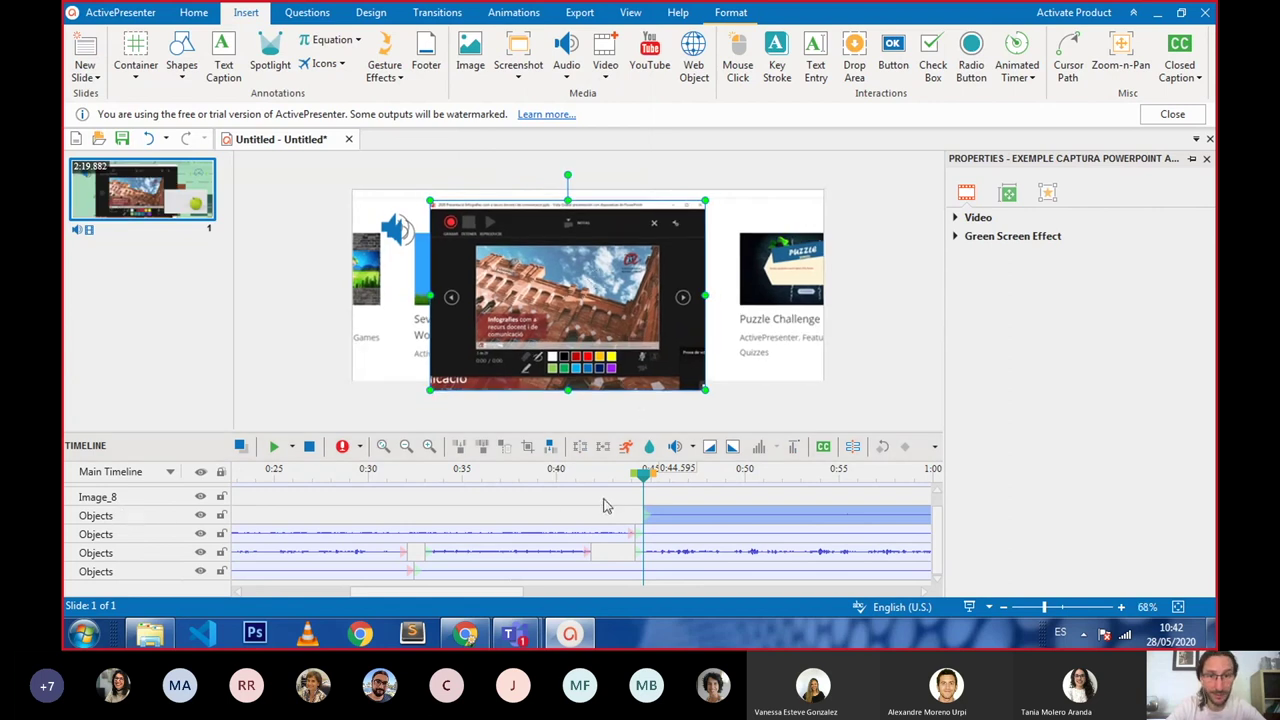
left_click_drag(605, 300, 632, 300)
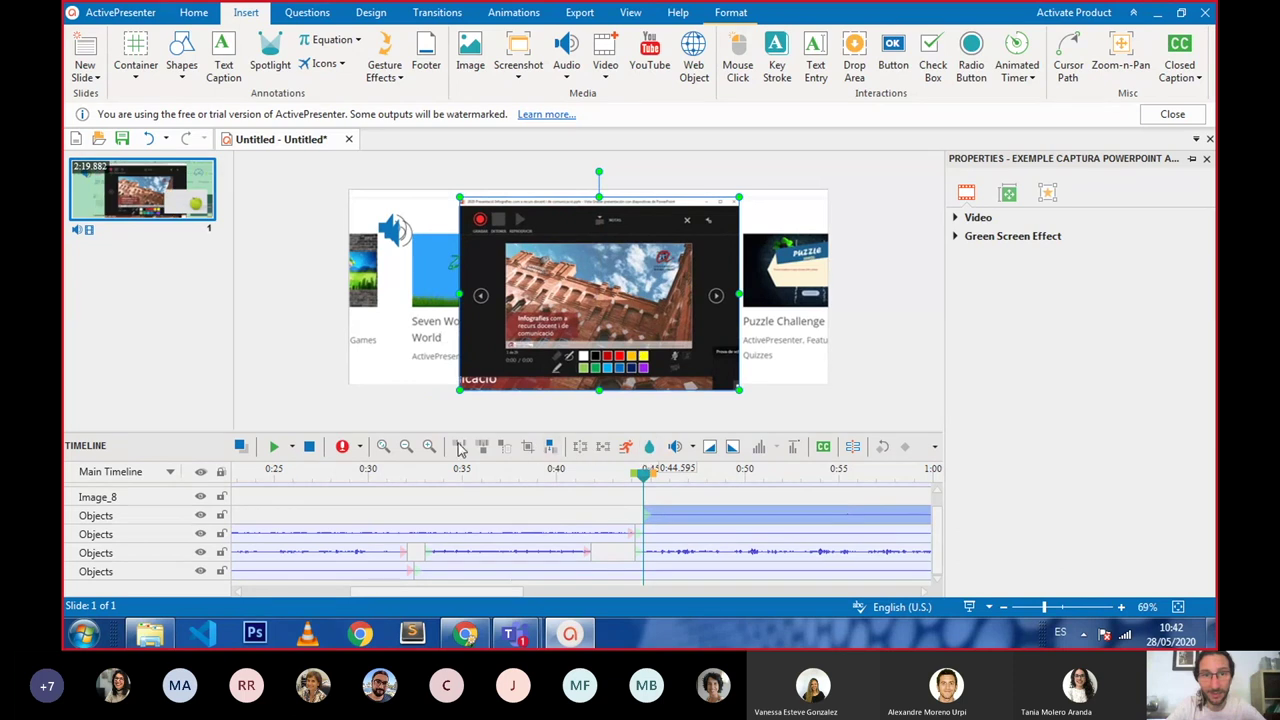
left_click(276, 448)
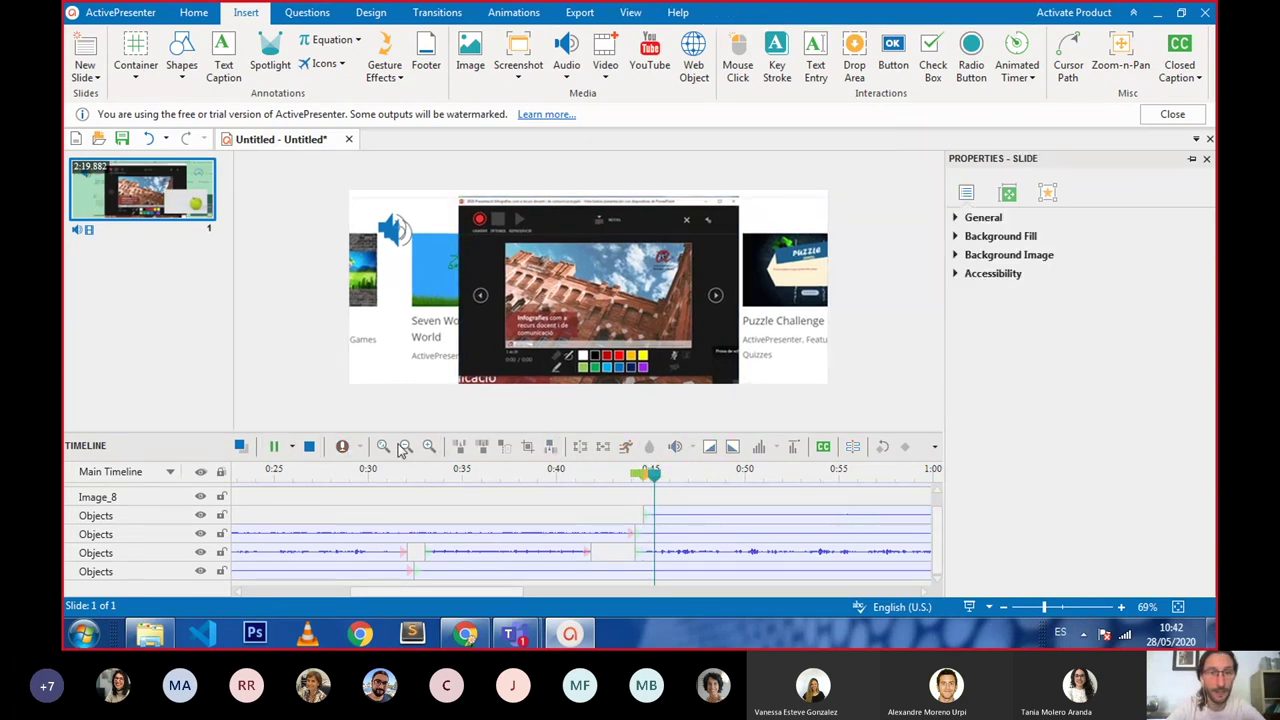
left_click(310, 449)
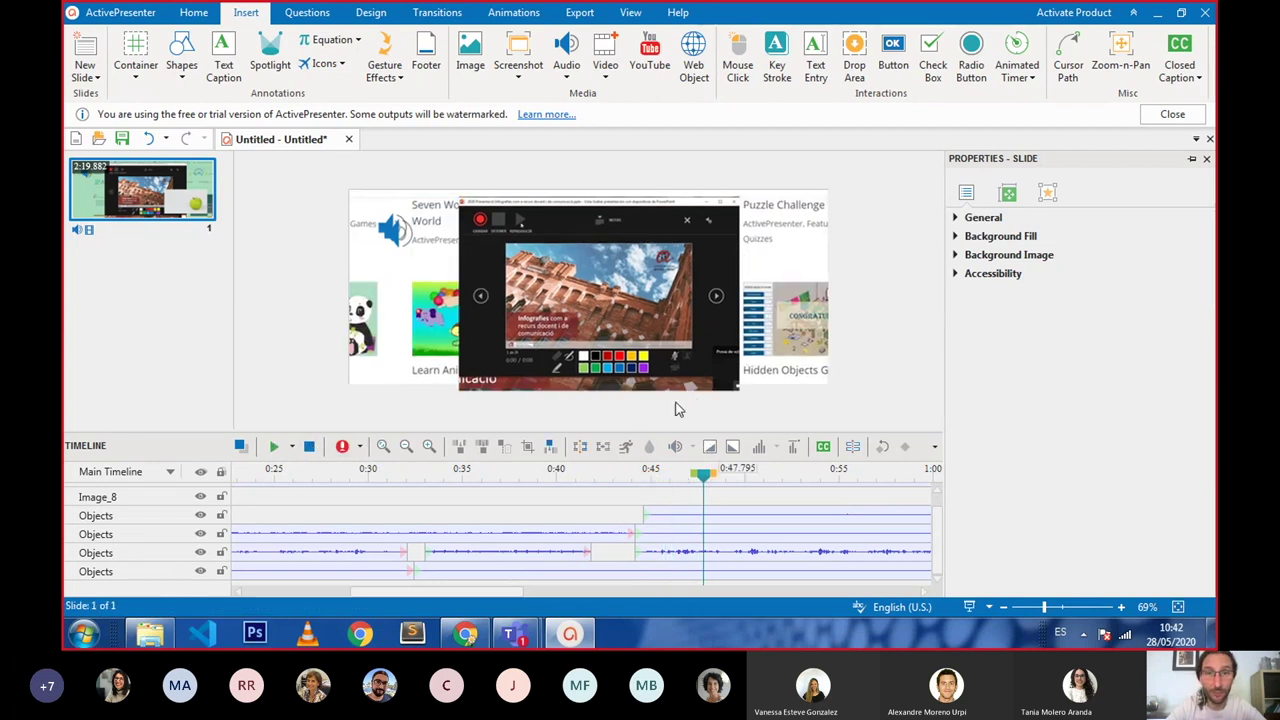
Step: Delete the inserted PowerPoint capture video from the timeline
left_click(705, 514)
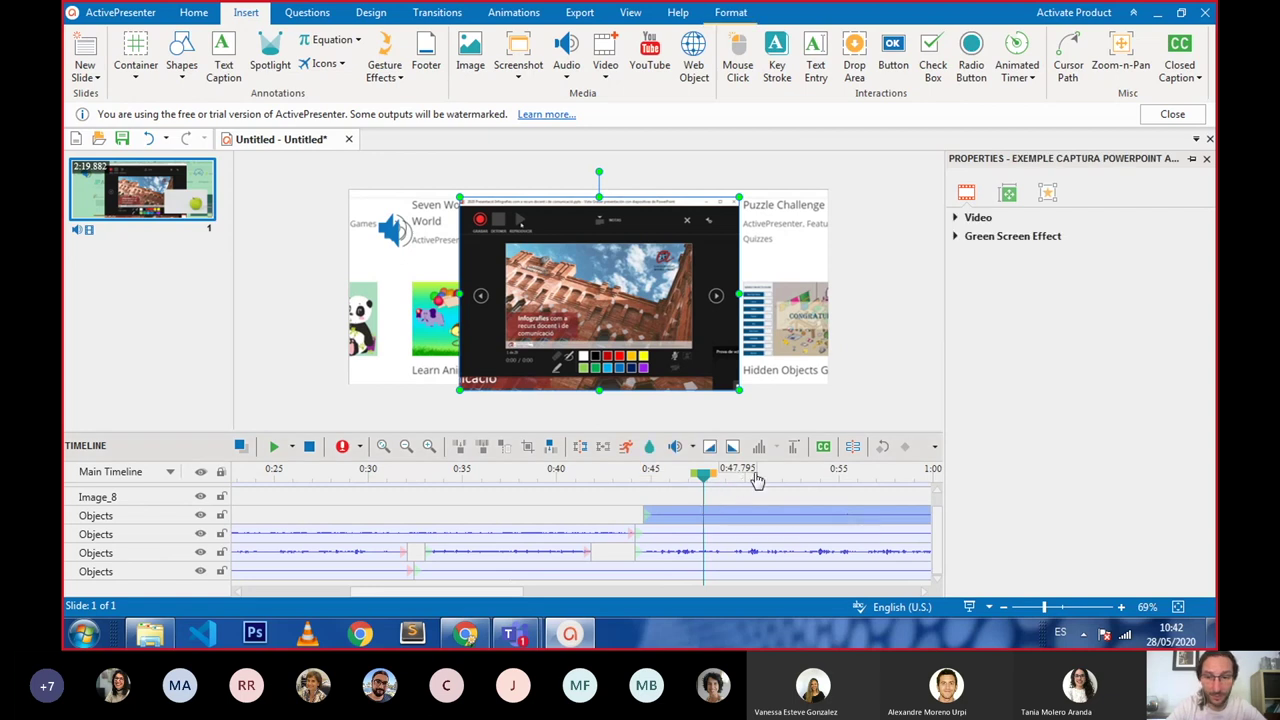
key("Delete")
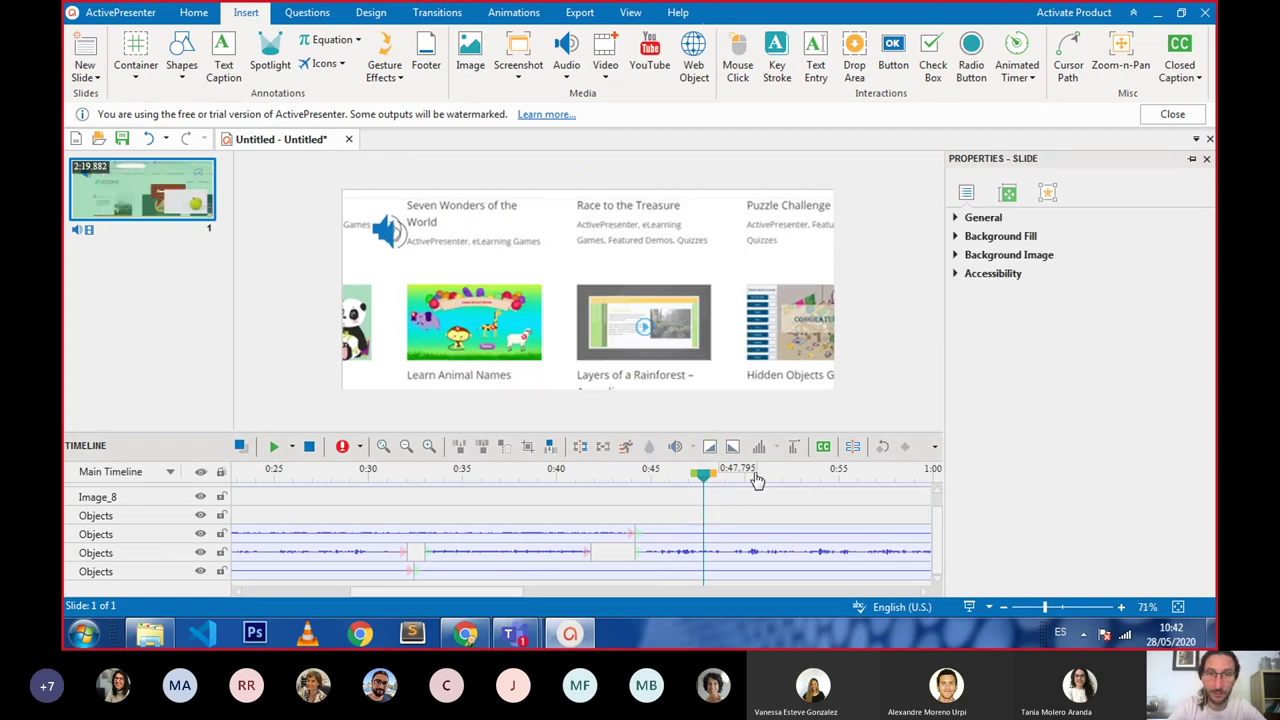
left_click(606, 78)
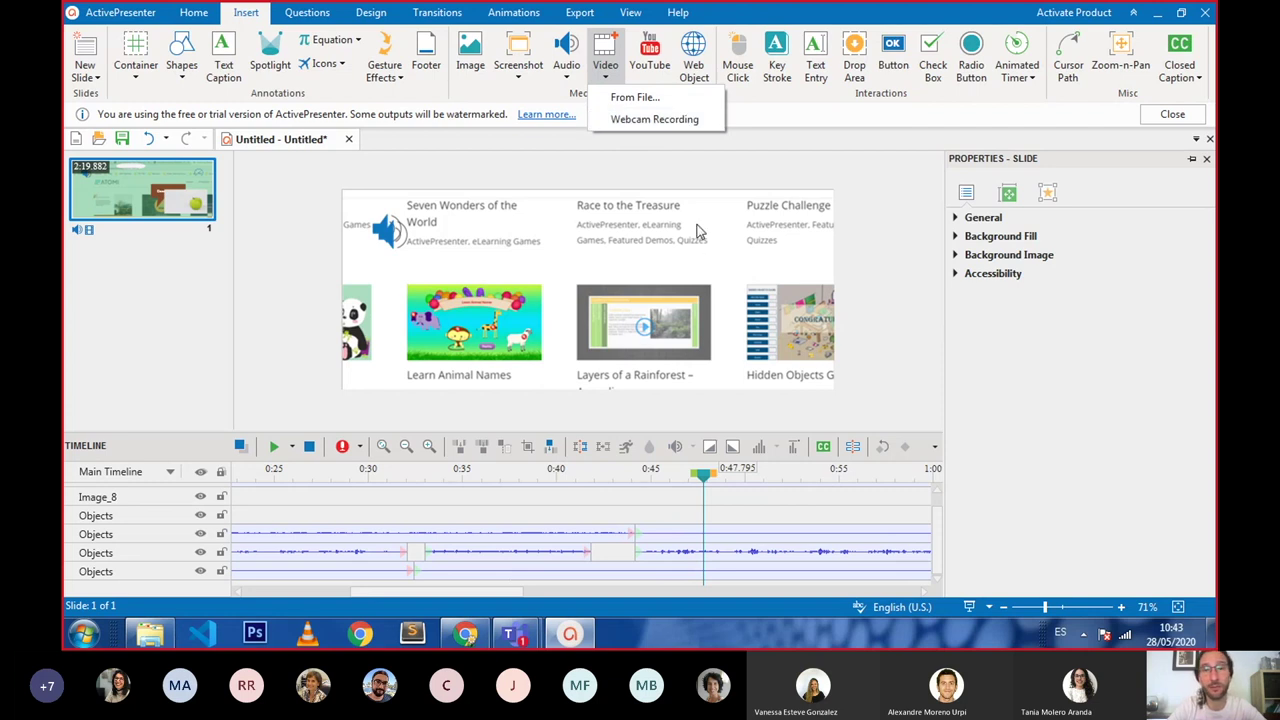
left_click(785, 330)
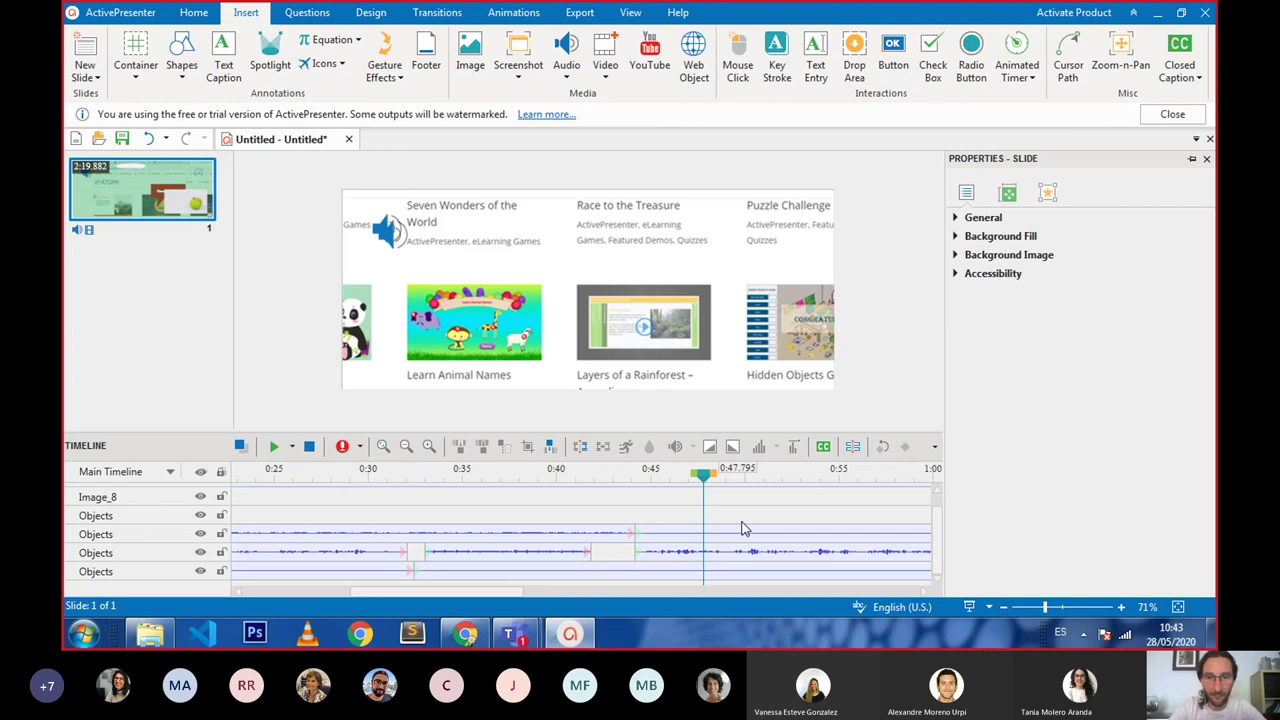
Step: Add a Zoom-n-Pan at 0:49.050 and frame its zoom area around the "Layers of a Rainforest" thumbnail
left_click_drag(703, 490, 730, 480)
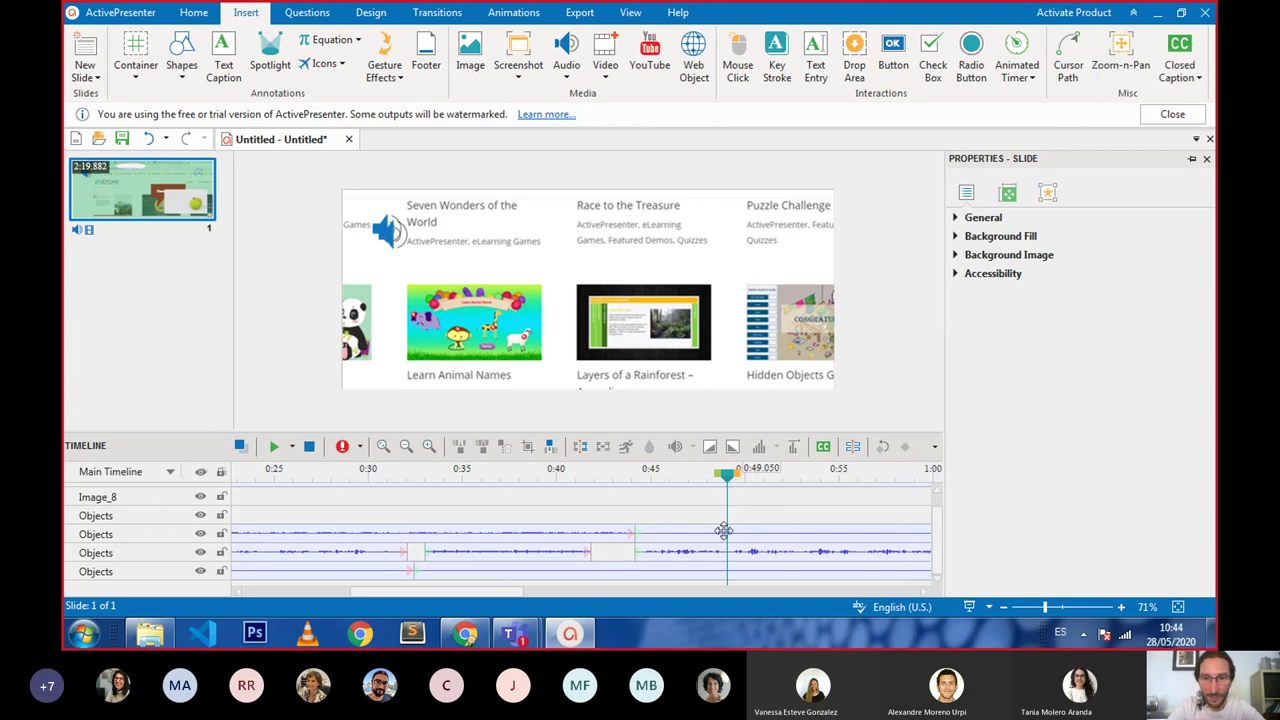
left_click(1121, 45)
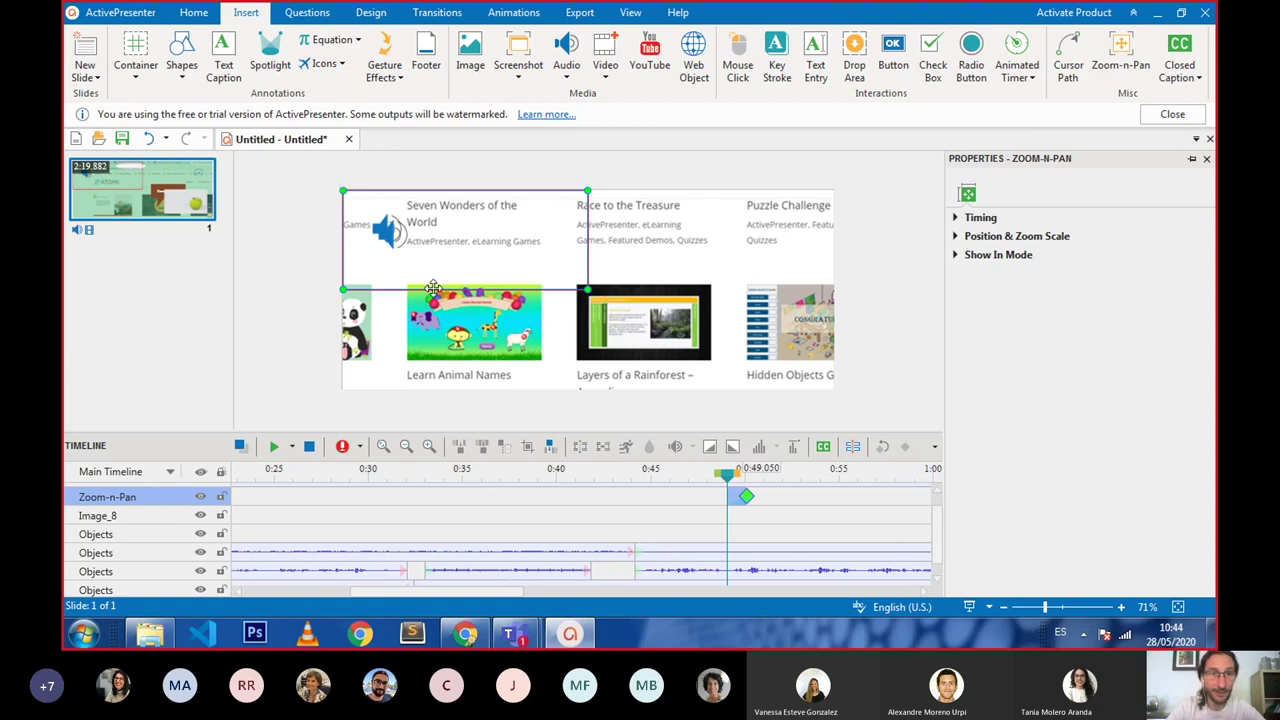
left_click_drag(441, 290, 617, 374)
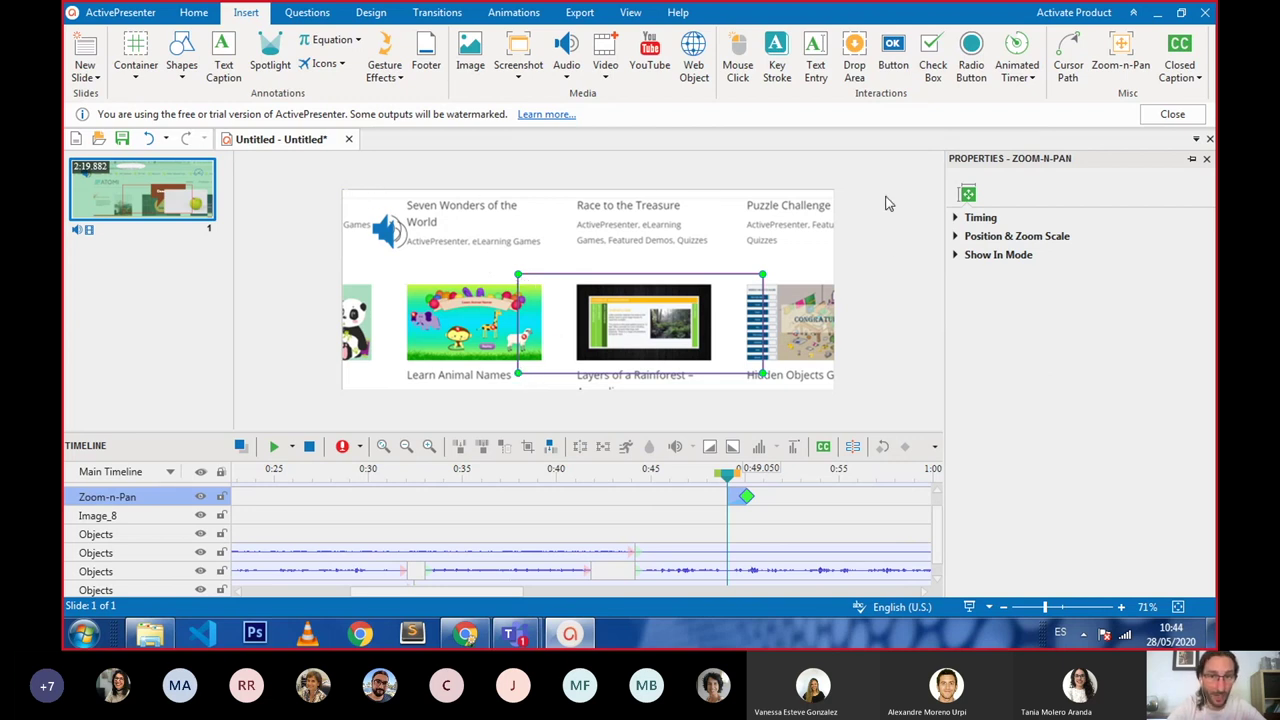
mouse_move(518, 274)
left_mouse_down()
mouse_move(478, 233)
mouse_move(425, 258)
mouse_move(365, 243)
mouse_move(512, 260)
left_mouse_up()
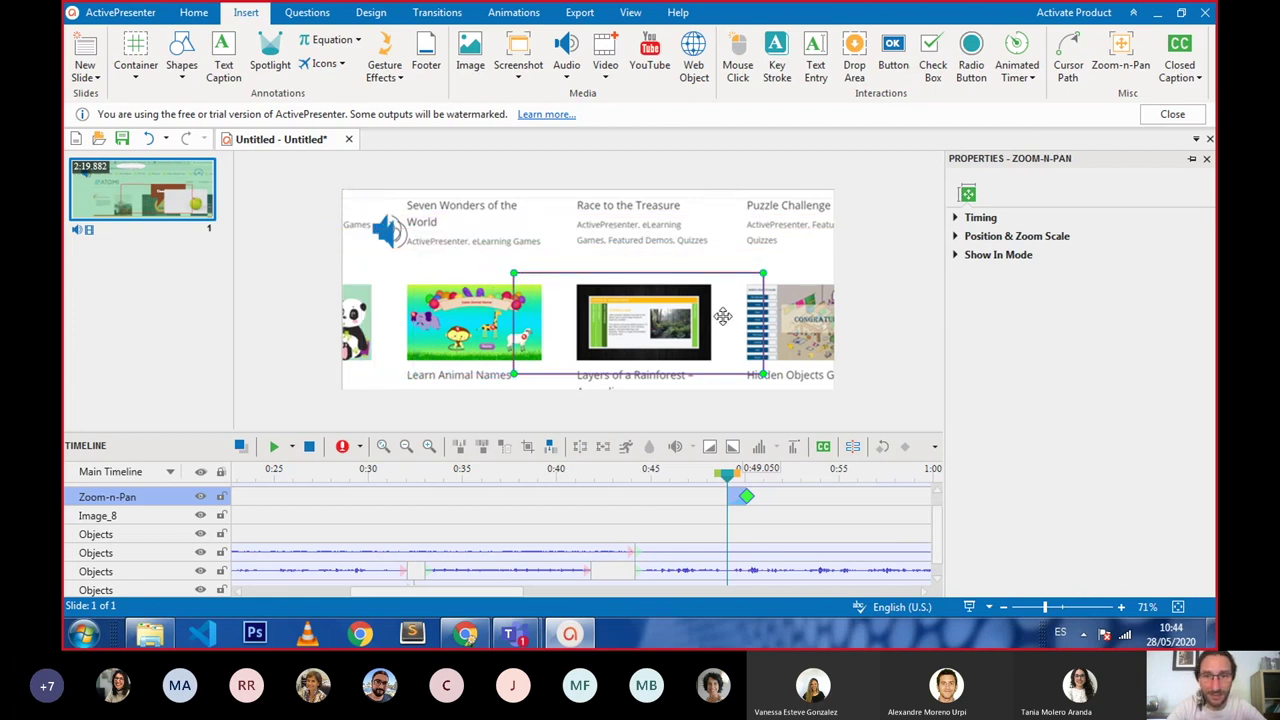
left_click_drag(764, 351, 768, 359)
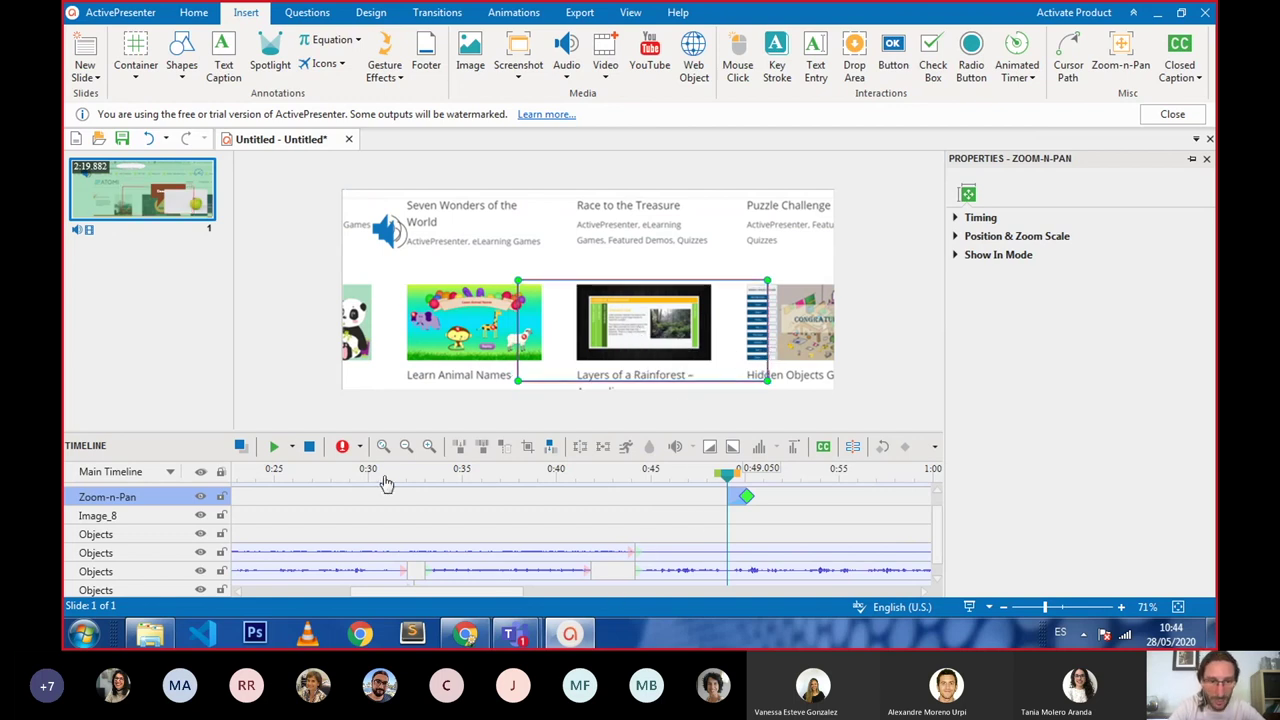
Step: Preview the Zoom-n-Pan from 0:47.820 and stop playback at 0:54.896
left_click(428, 447)
left_click(428, 447)
left_click_drag(362, 598, 464, 607)
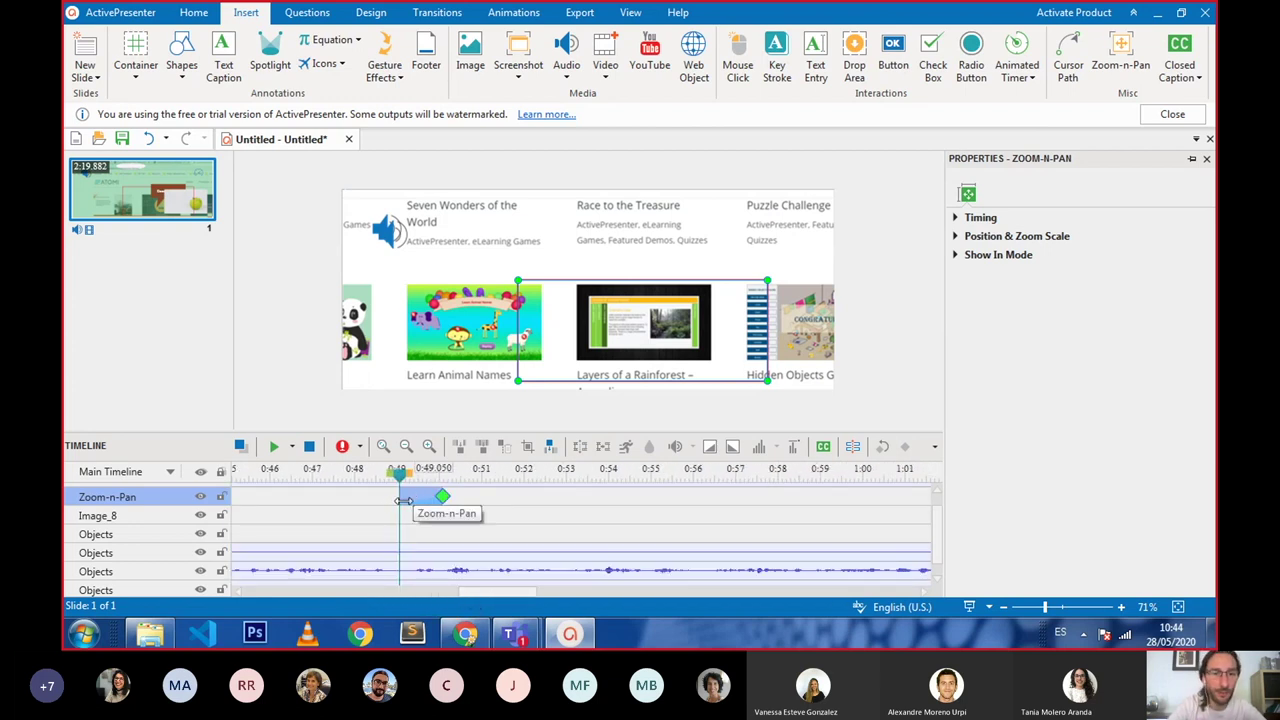
left_click_drag(388, 476, 385, 476)
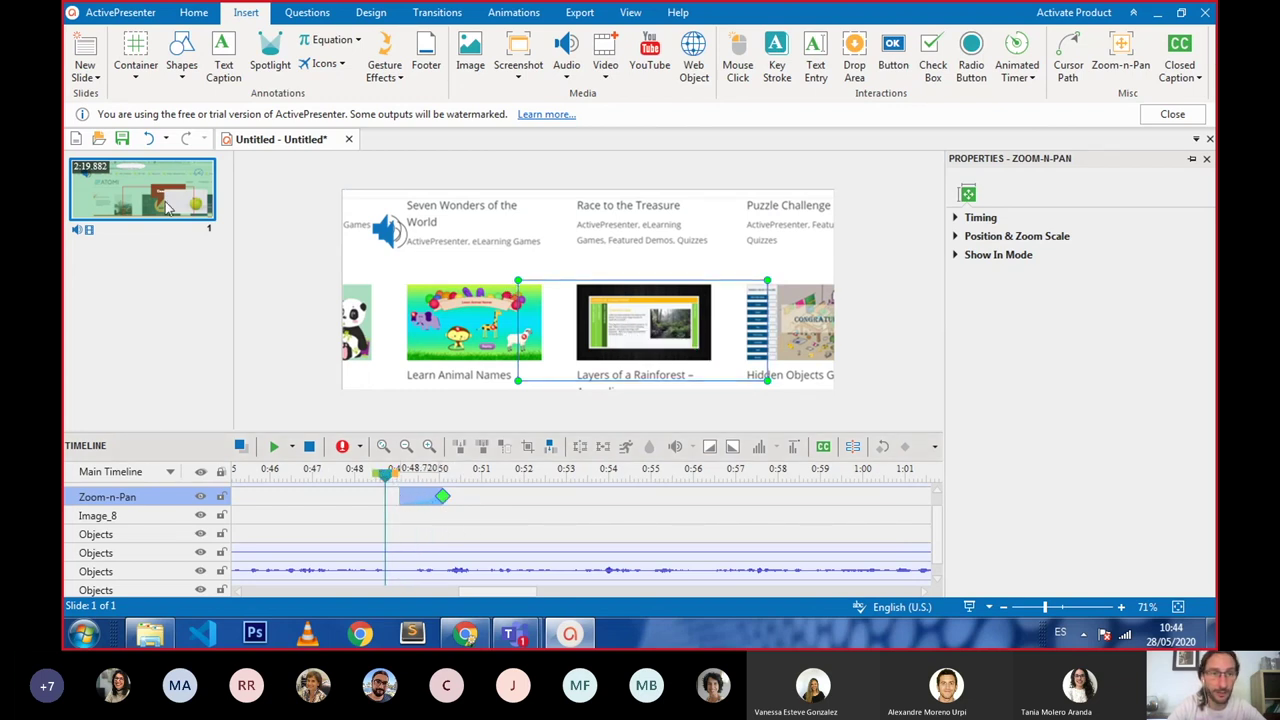
left_click_drag(386, 477, 346, 480)
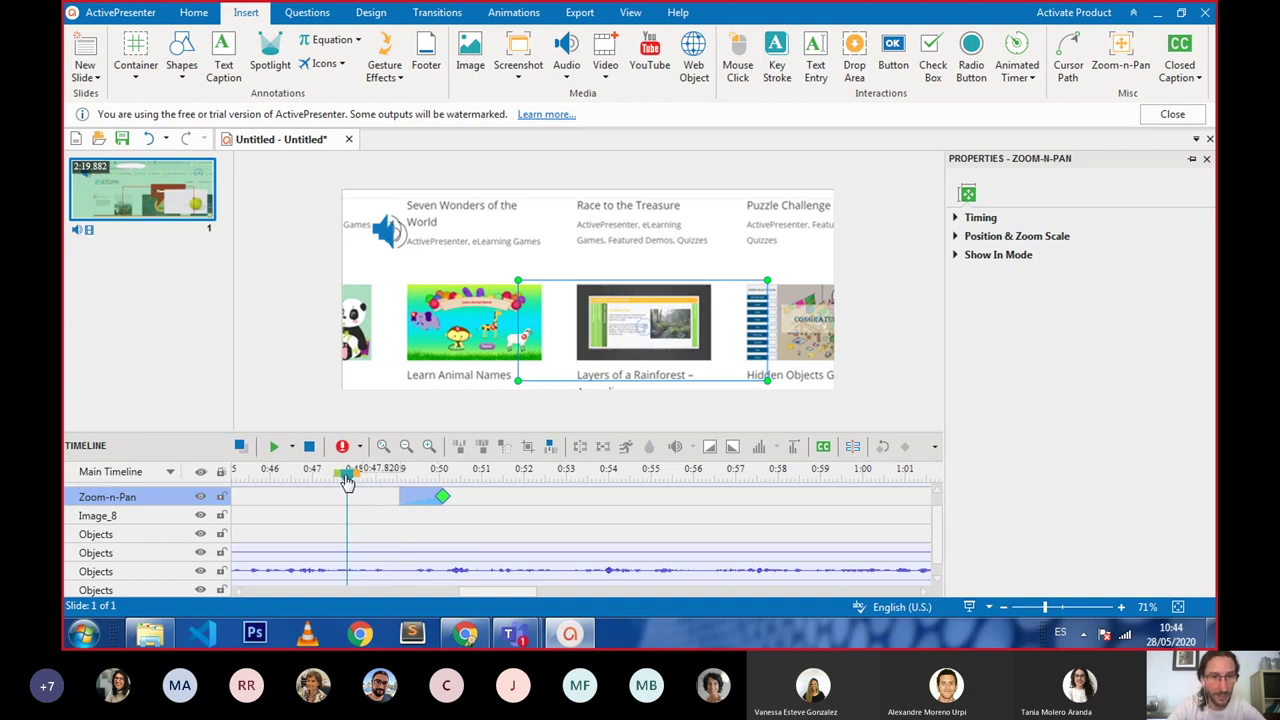
left_click(270, 452)
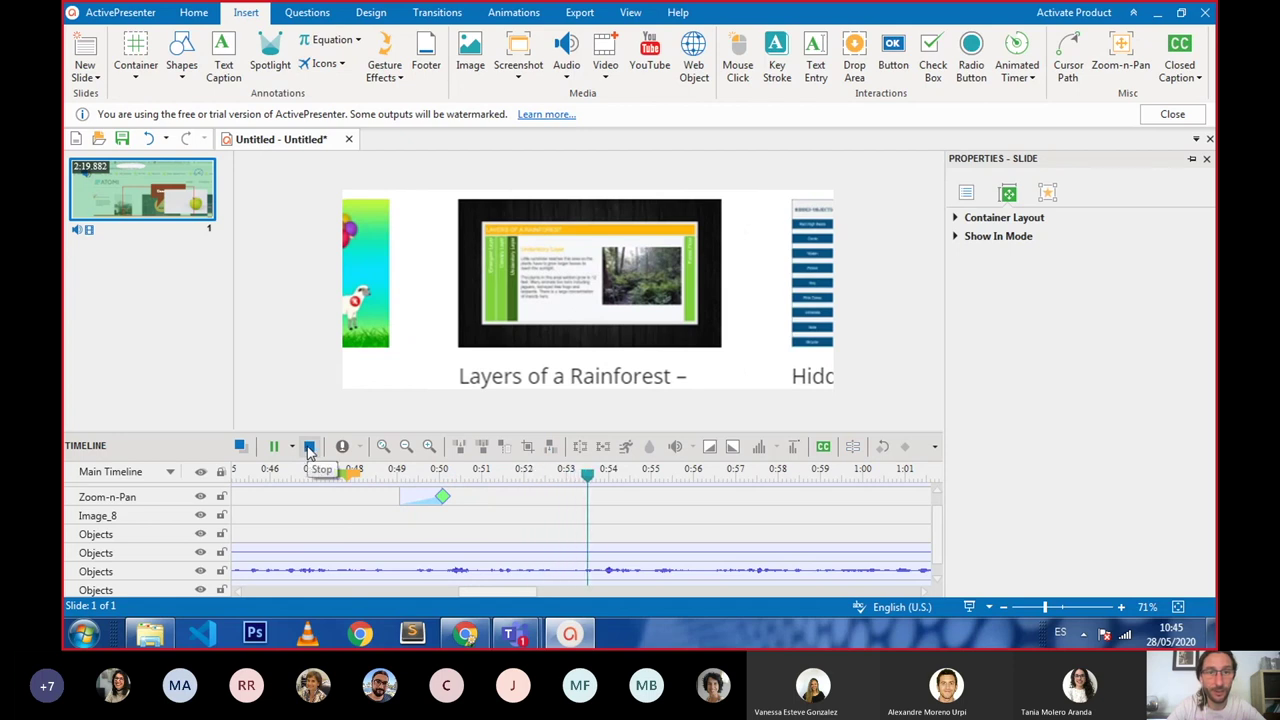
left_click(309, 447)
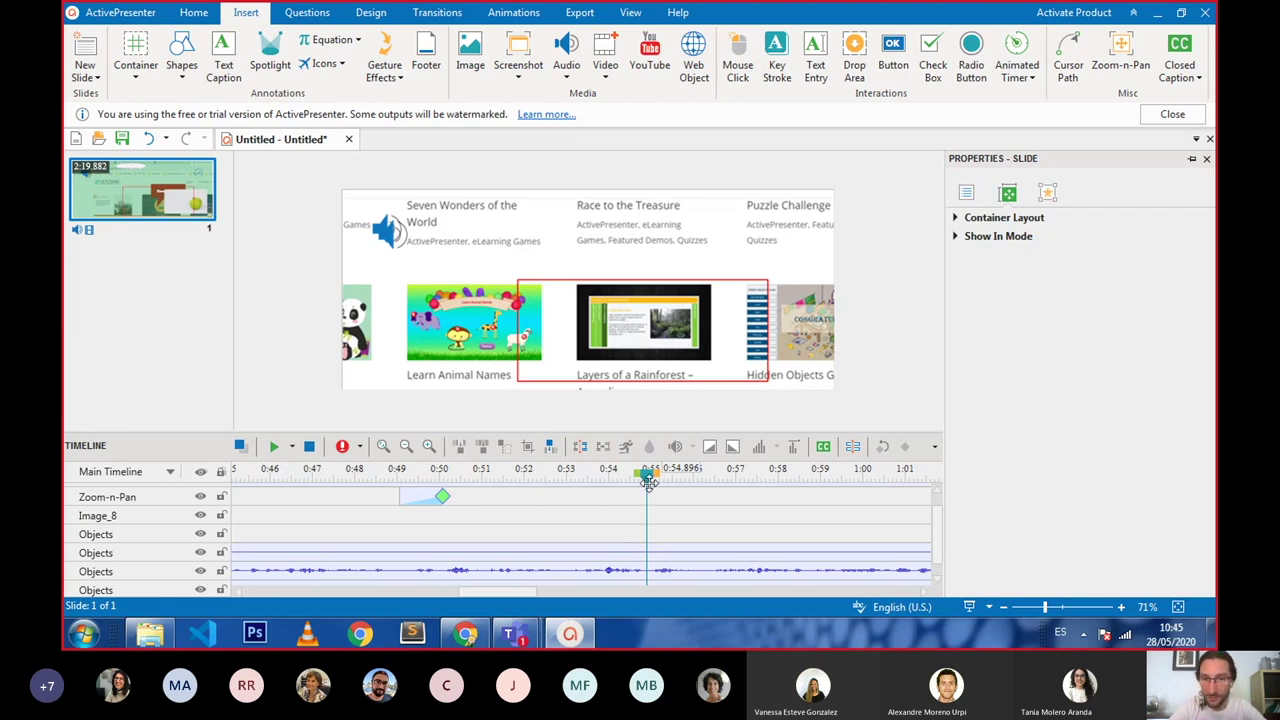
Step: Add a second Zoom-n-Pan at 0:54.896 covering the whole slide and preview both zooms from 0:48.400
left_click(1121, 50)
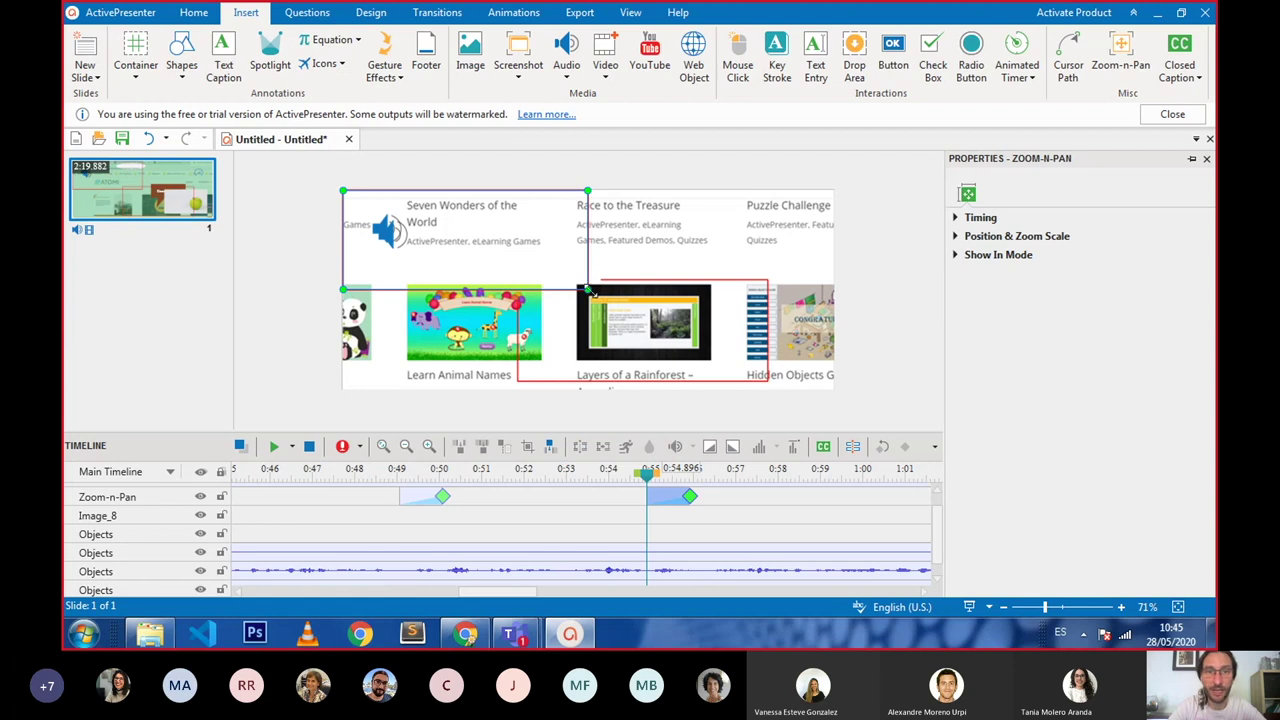
left_click_drag(622, 299, 865, 408)
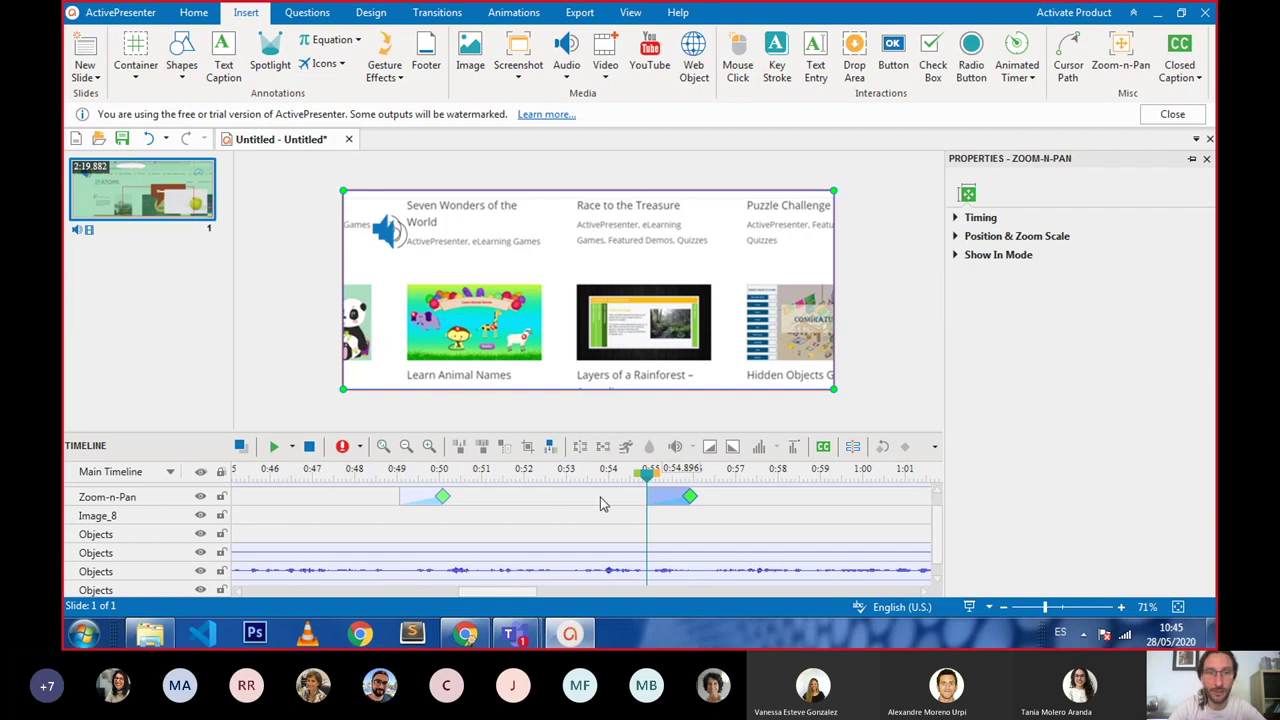
left_click_drag(566, 477, 364, 477)
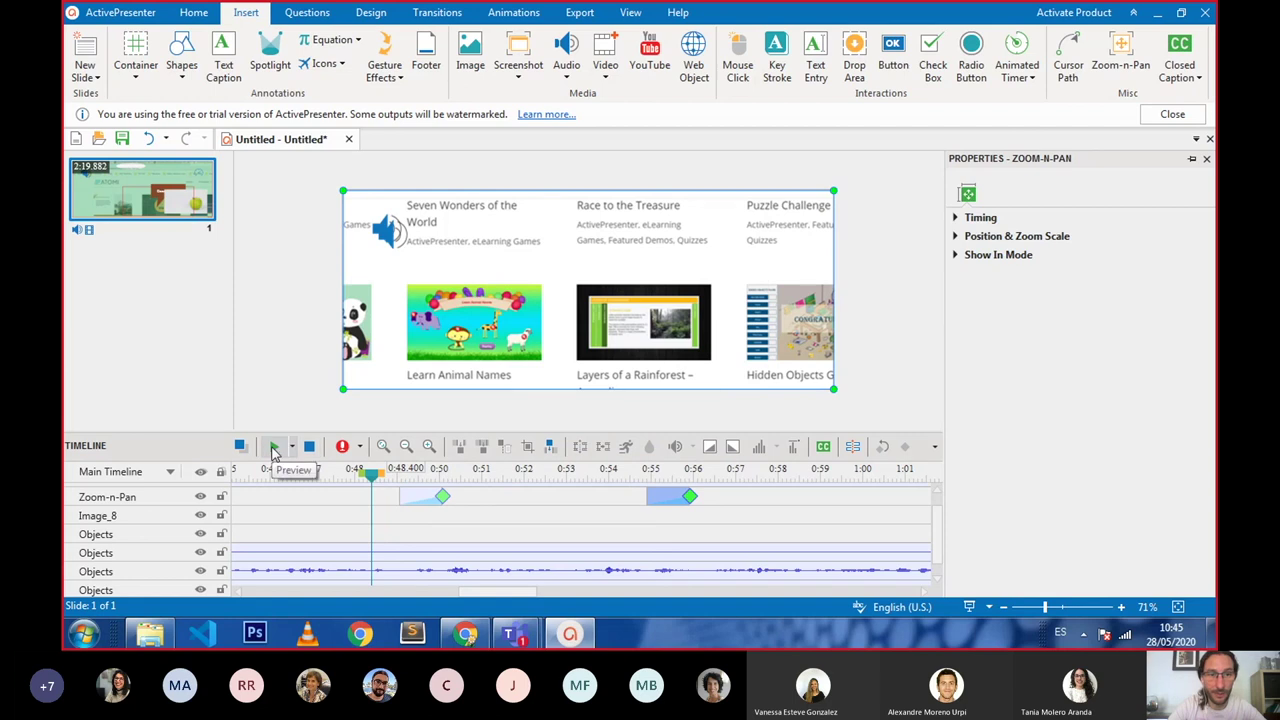
left_click(274, 449)
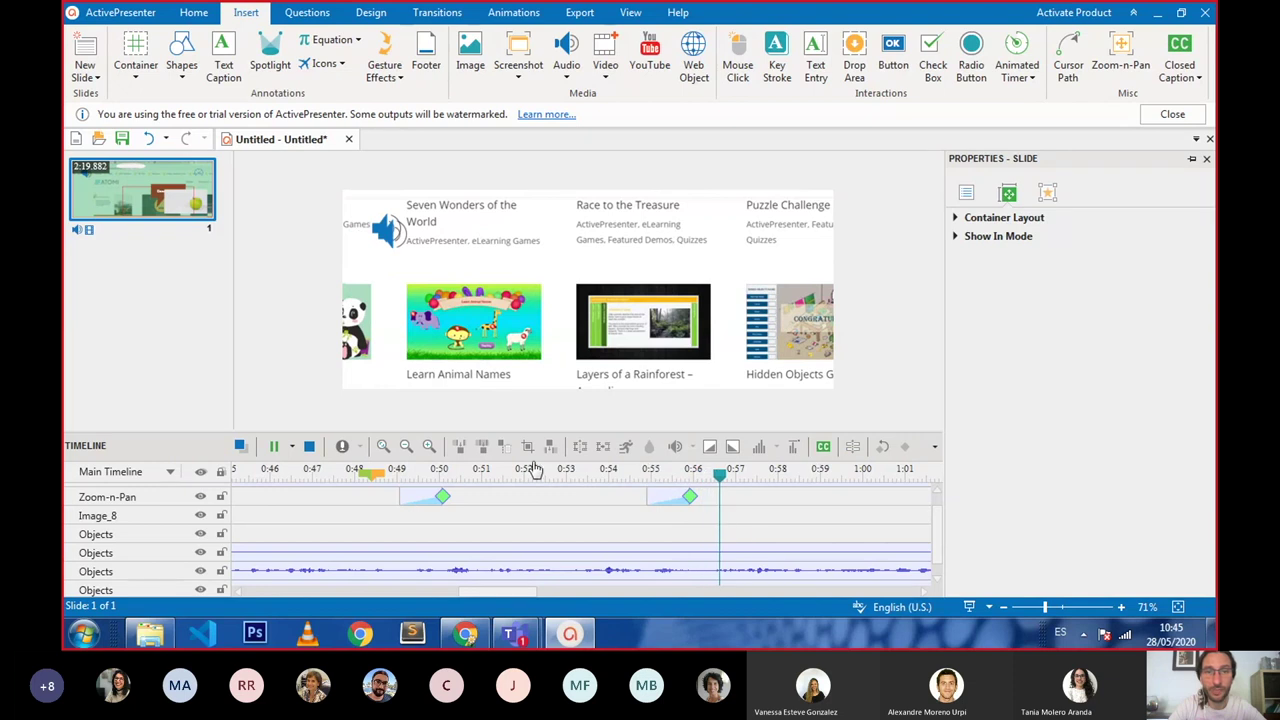
left_click(311, 448)
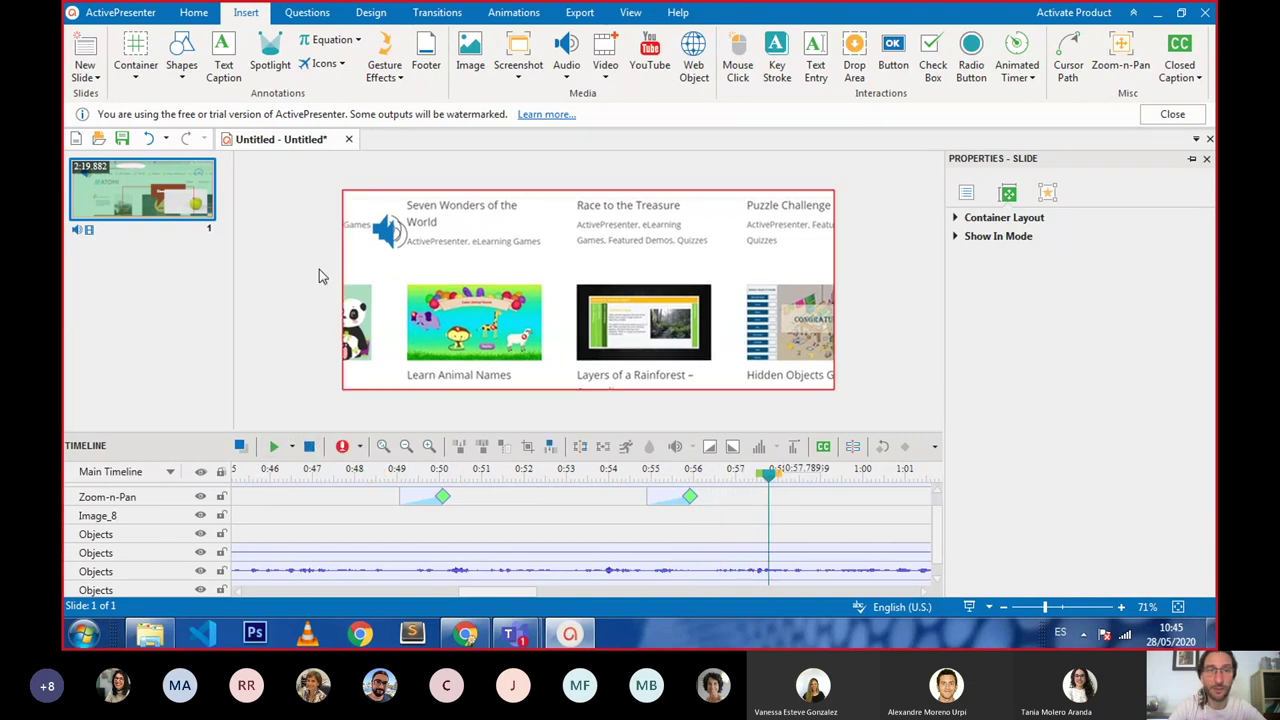
Step: Extend the second Zoom-n-Pan so it starts at about 0:53.2, and preview the slower zoom-out from before the first zoom
left_click(657, 498)
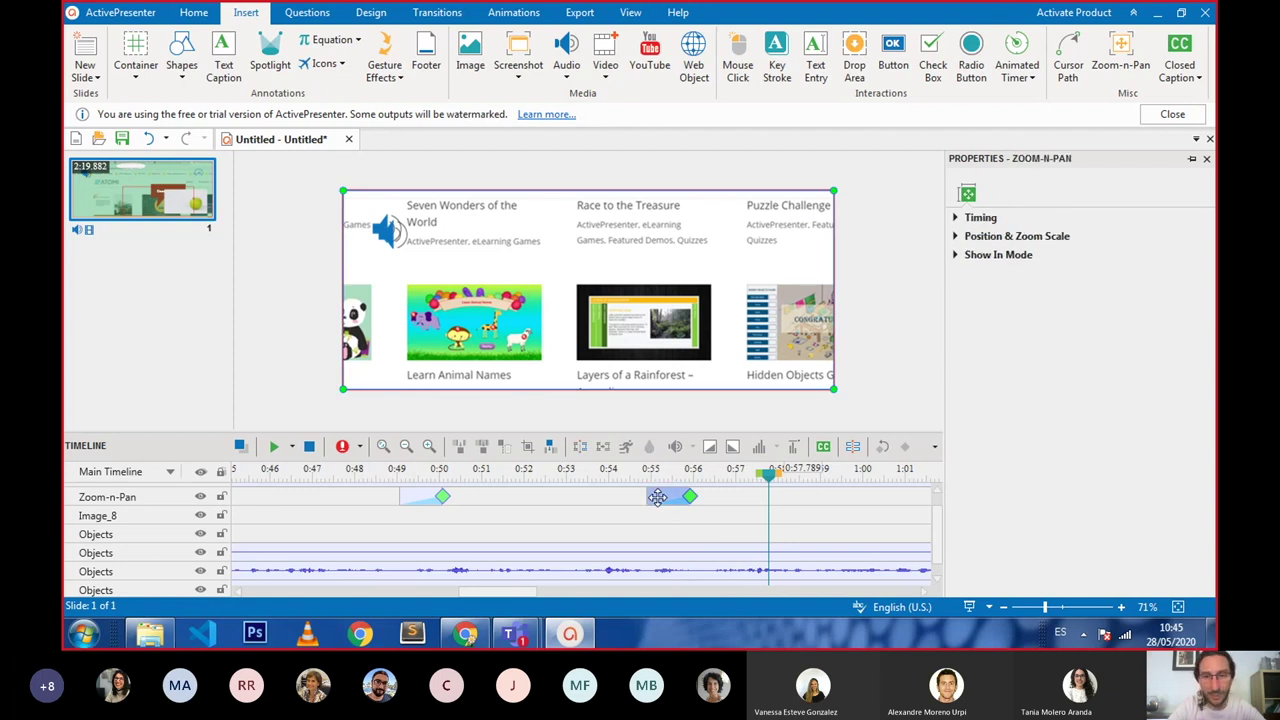
left_click_drag(646, 499, 575, 499)
left_click(384, 470)
left_click(274, 446)
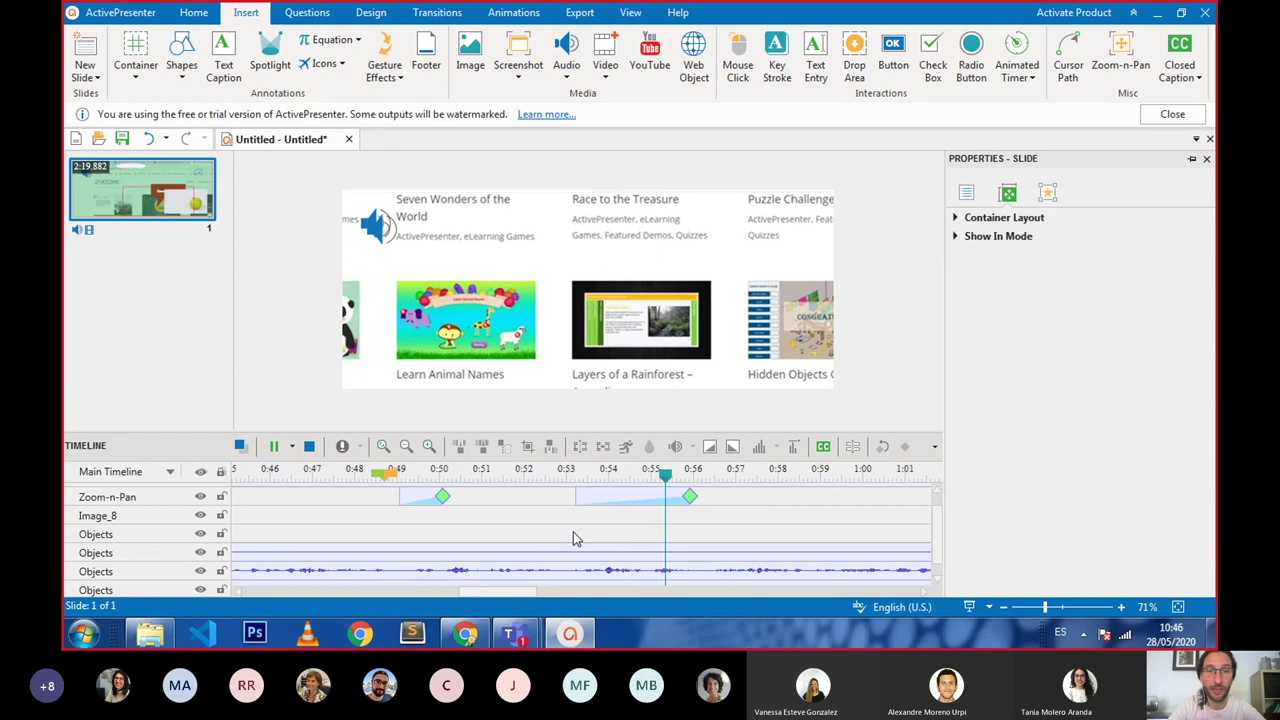
left_click(310, 447)
Step: Set the second Zoom-n-Pan to run from about 0:54 to 0:55 and move the playhead to 0:53.240
left_click_drag(575, 494, 620, 493)
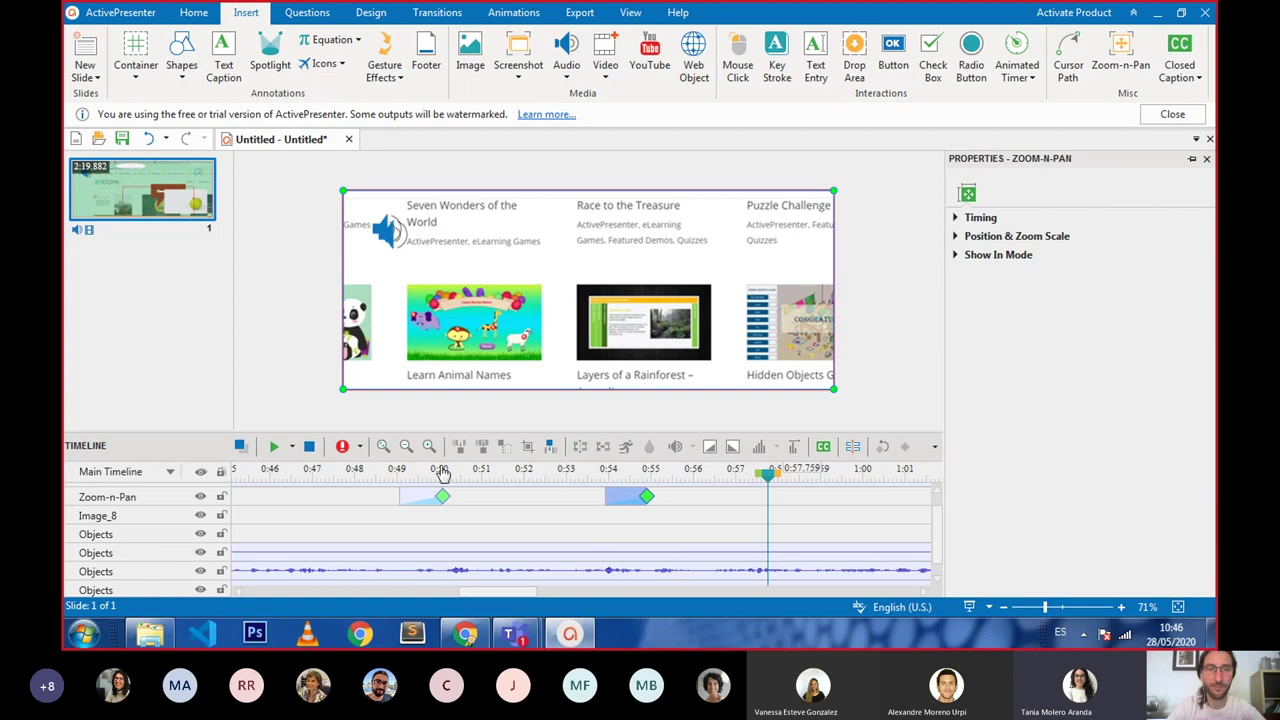
left_click_drag(377, 477, 577, 477)
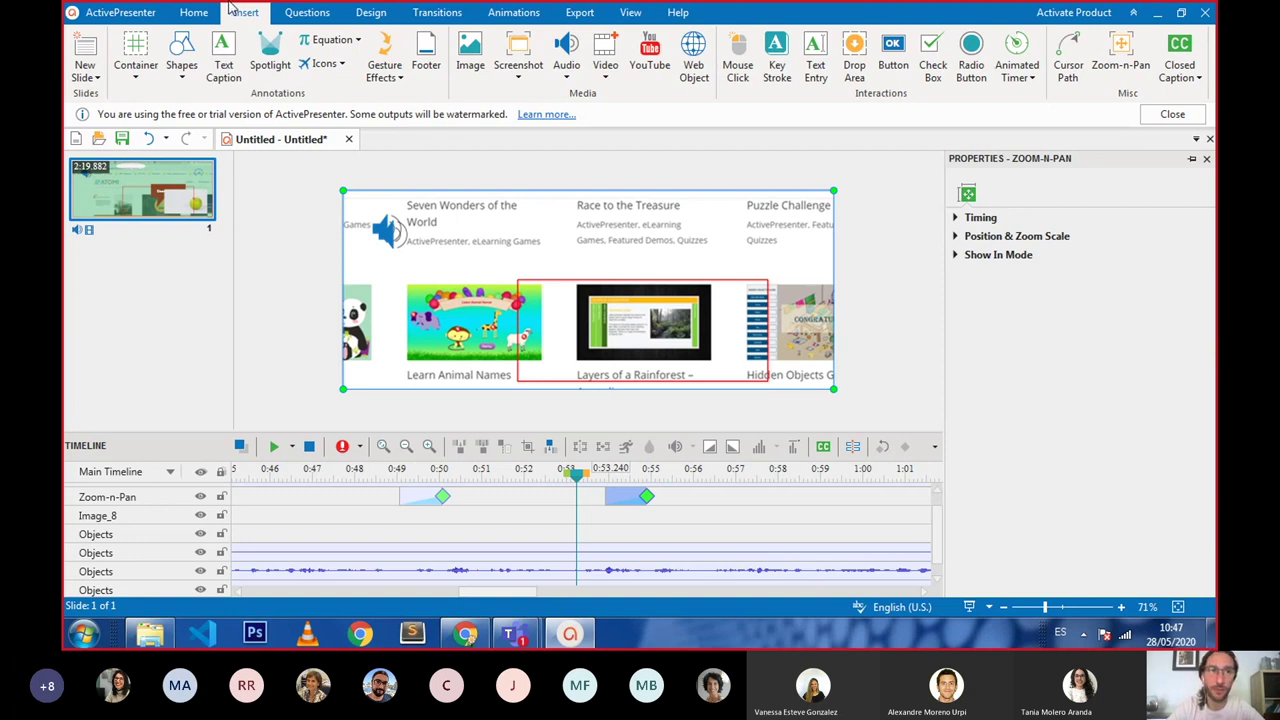
left_click(120, 13)
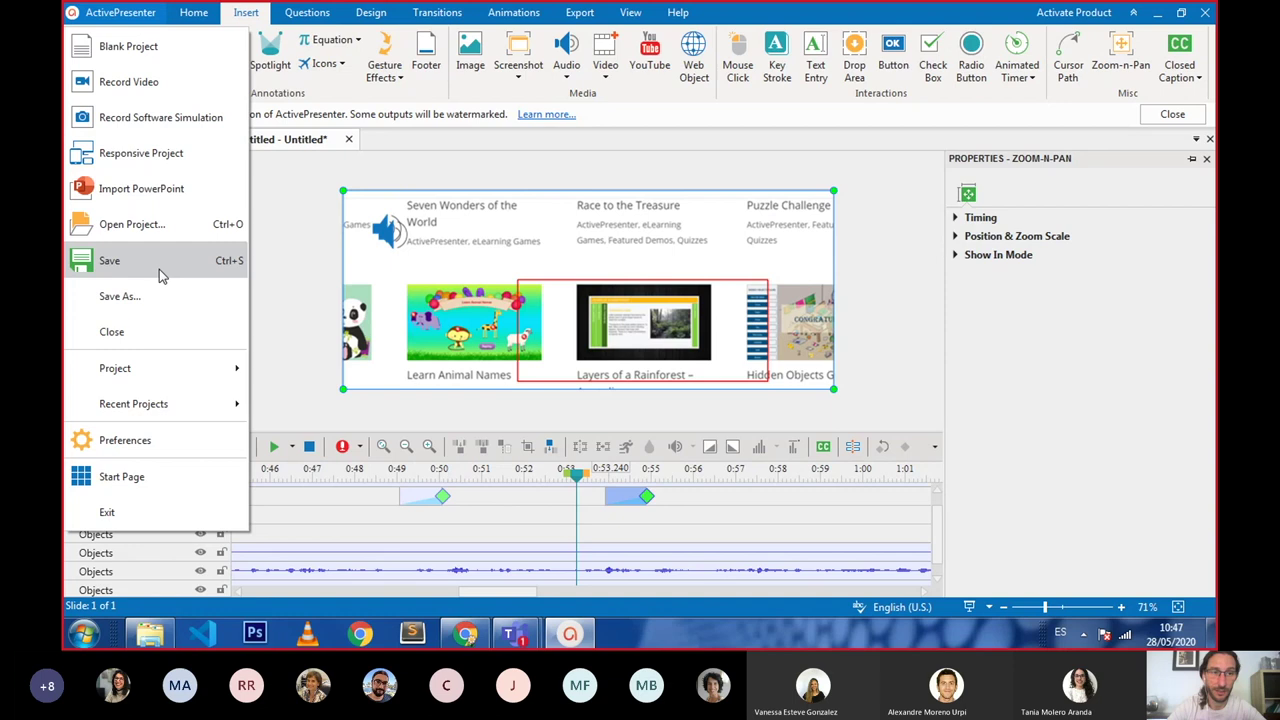
left_click(139, 298)
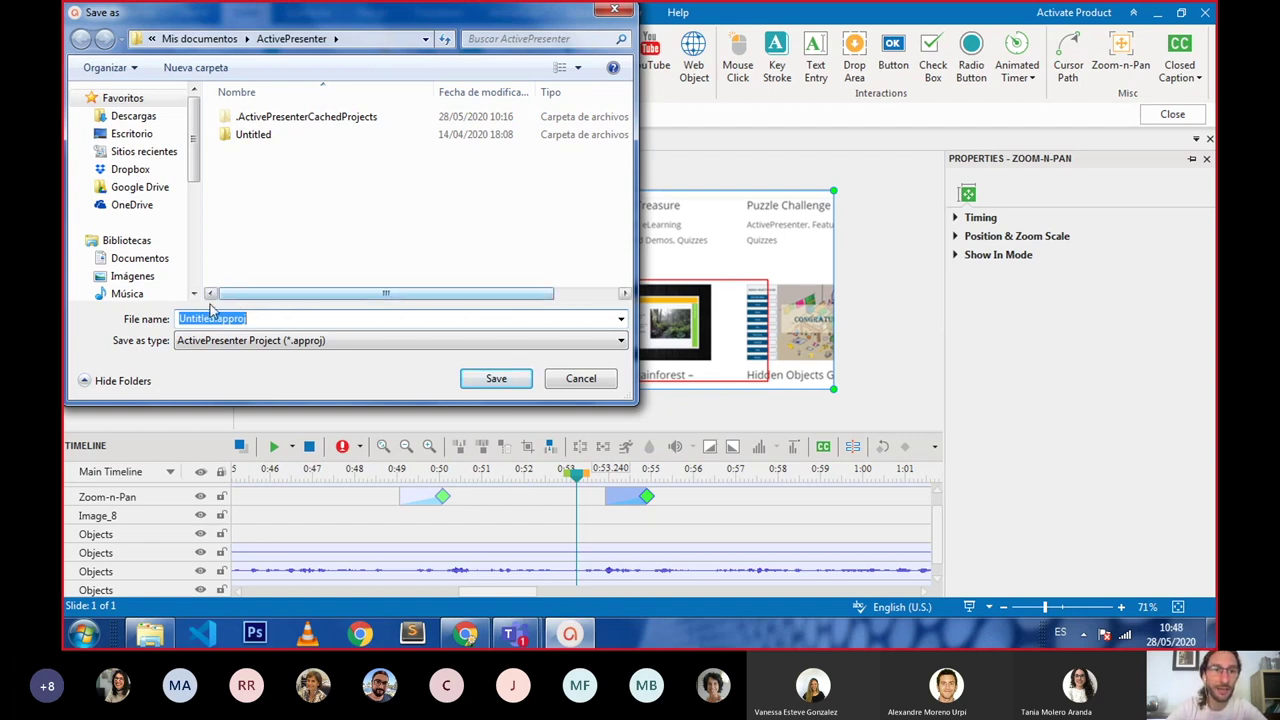
left_click(580, 381)
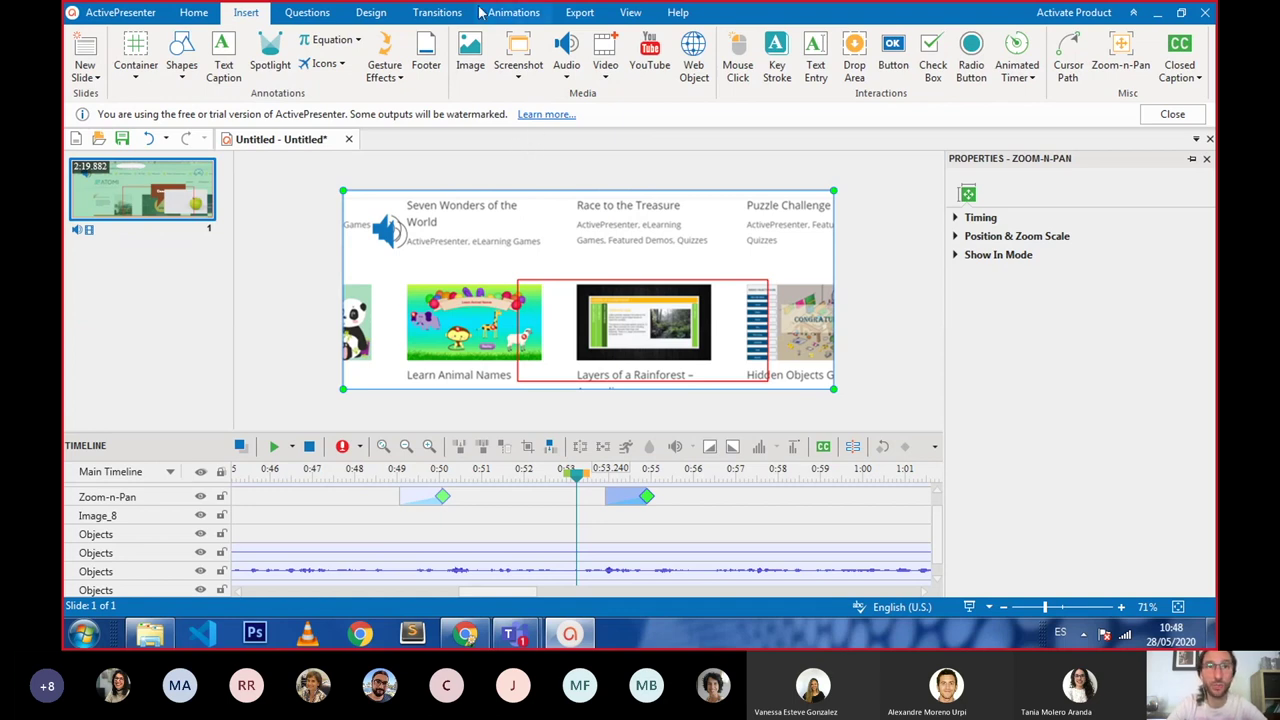
Step: Export the project as the MP4 video Untitled.mp4, replacing the existing file
left_click(581, 13)
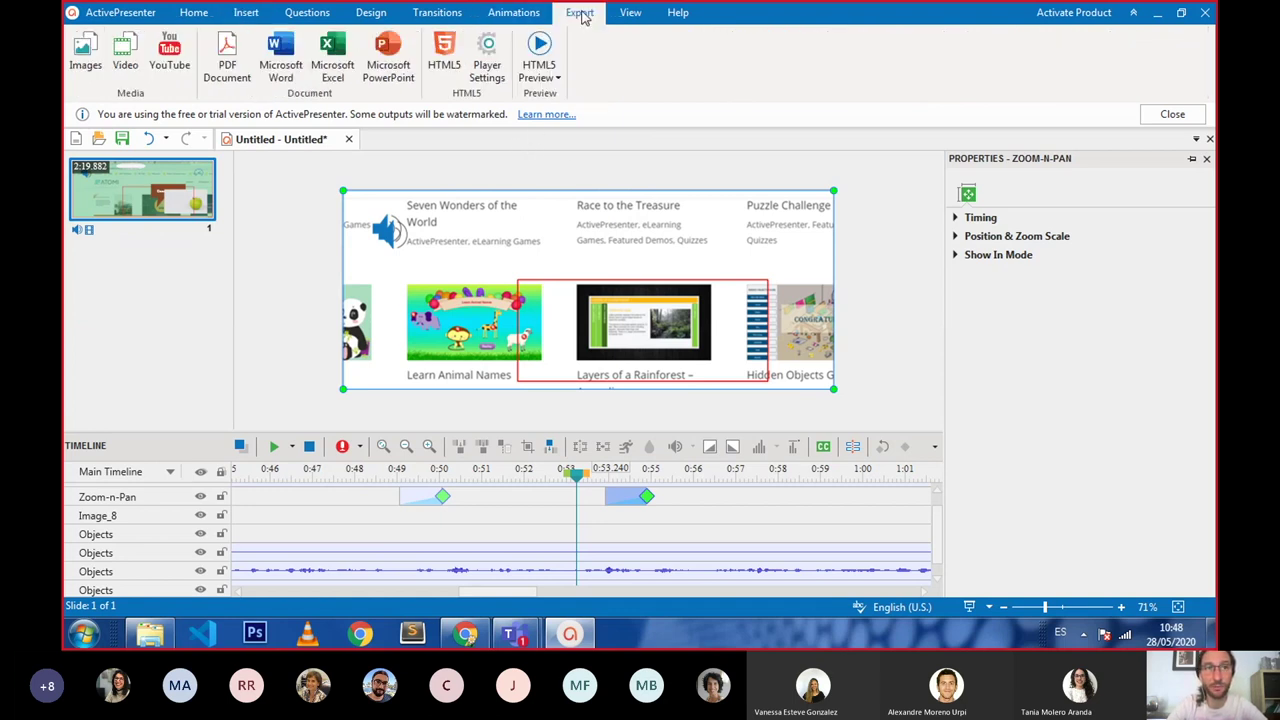
left_click(127, 78)
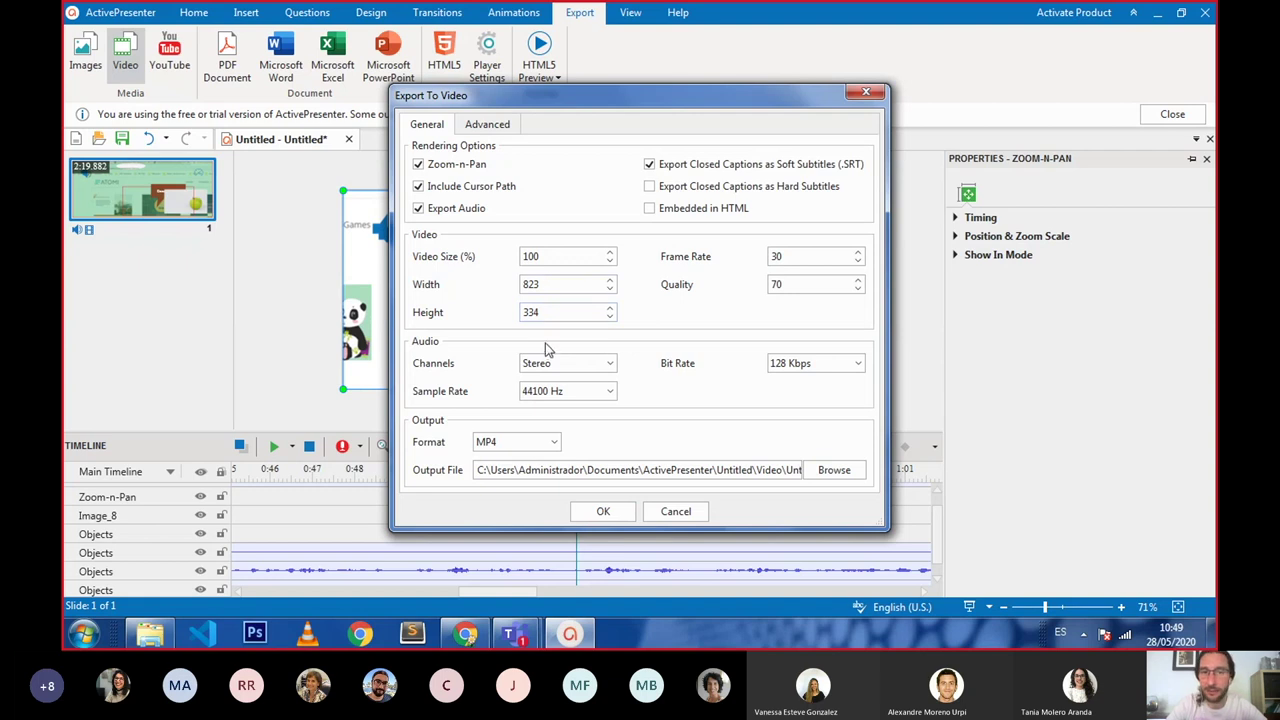
left_click_drag(746, 469, 832, 470)
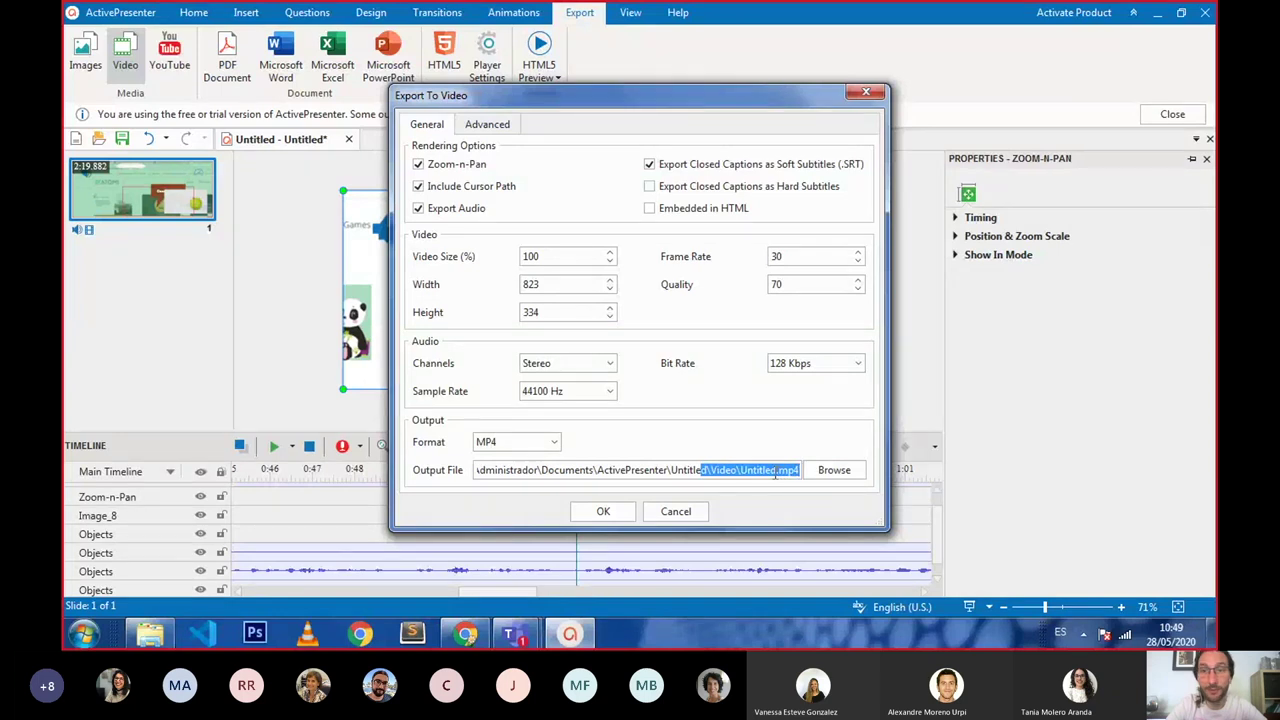
left_click(600, 514)
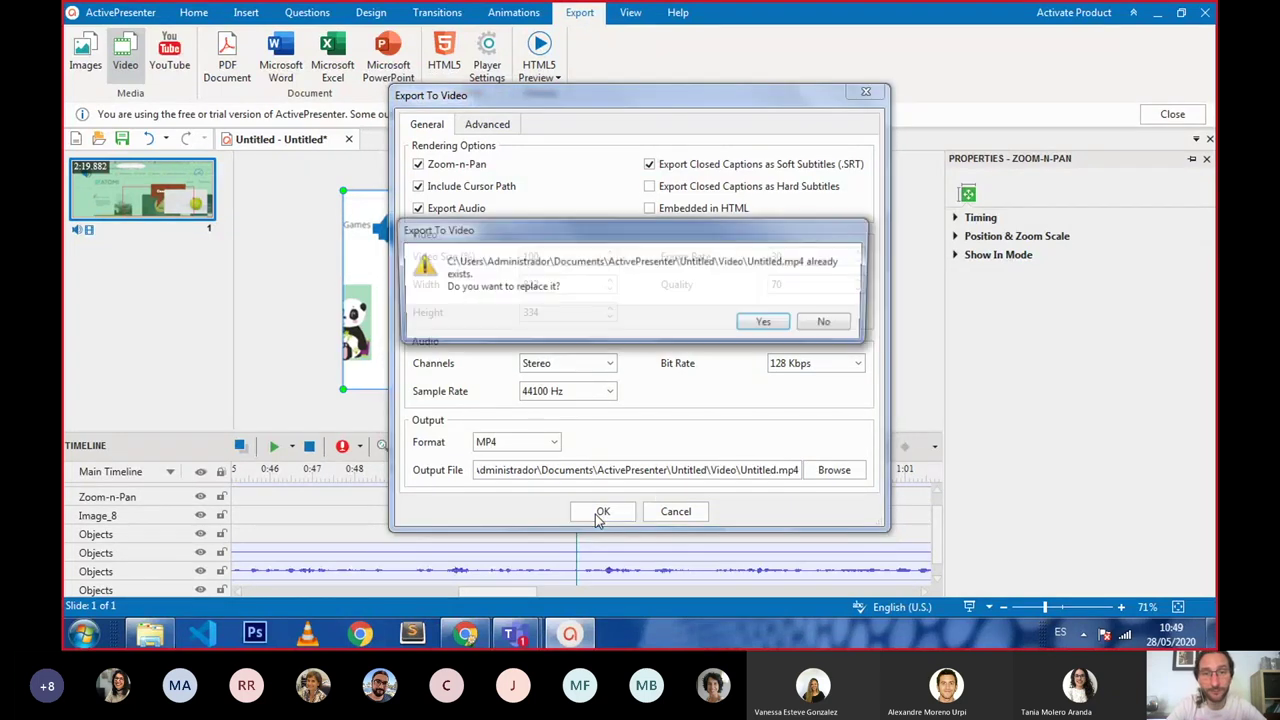
left_click(767, 323)
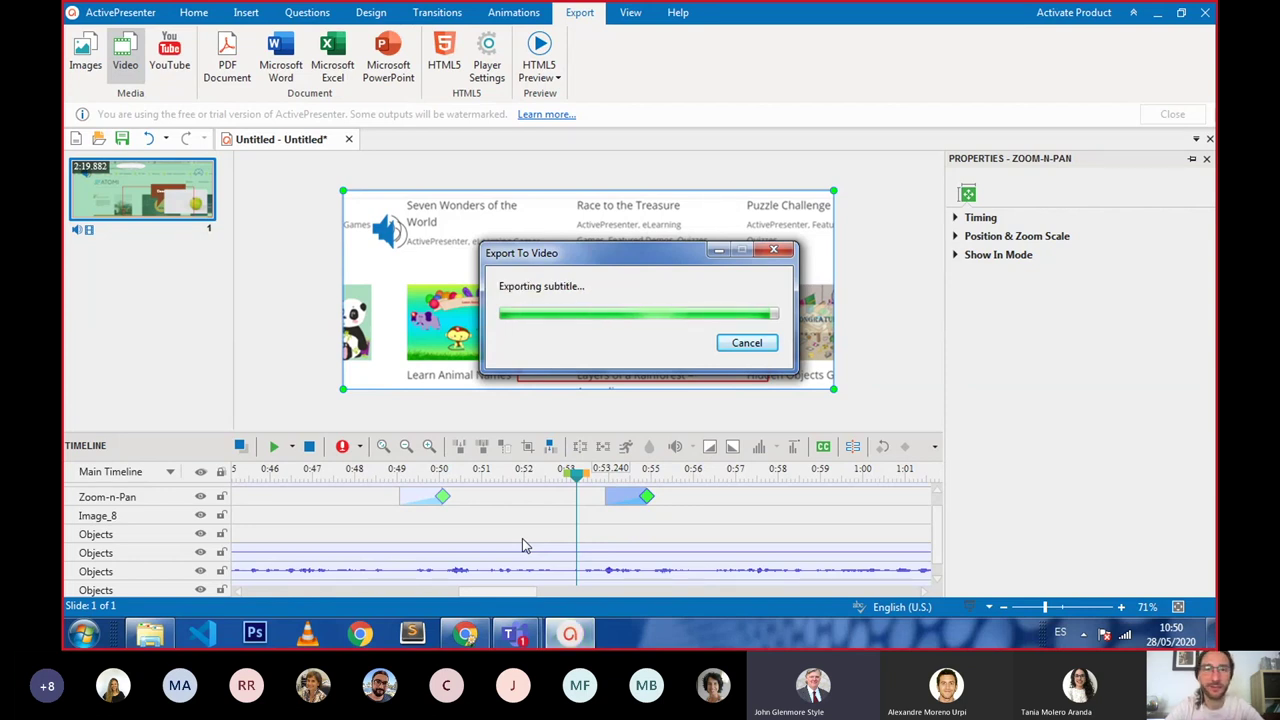
Step: Open the output folder to check the exported video, return to the project and clear the Zoom-n-Pan selection
left_click(545, 341)
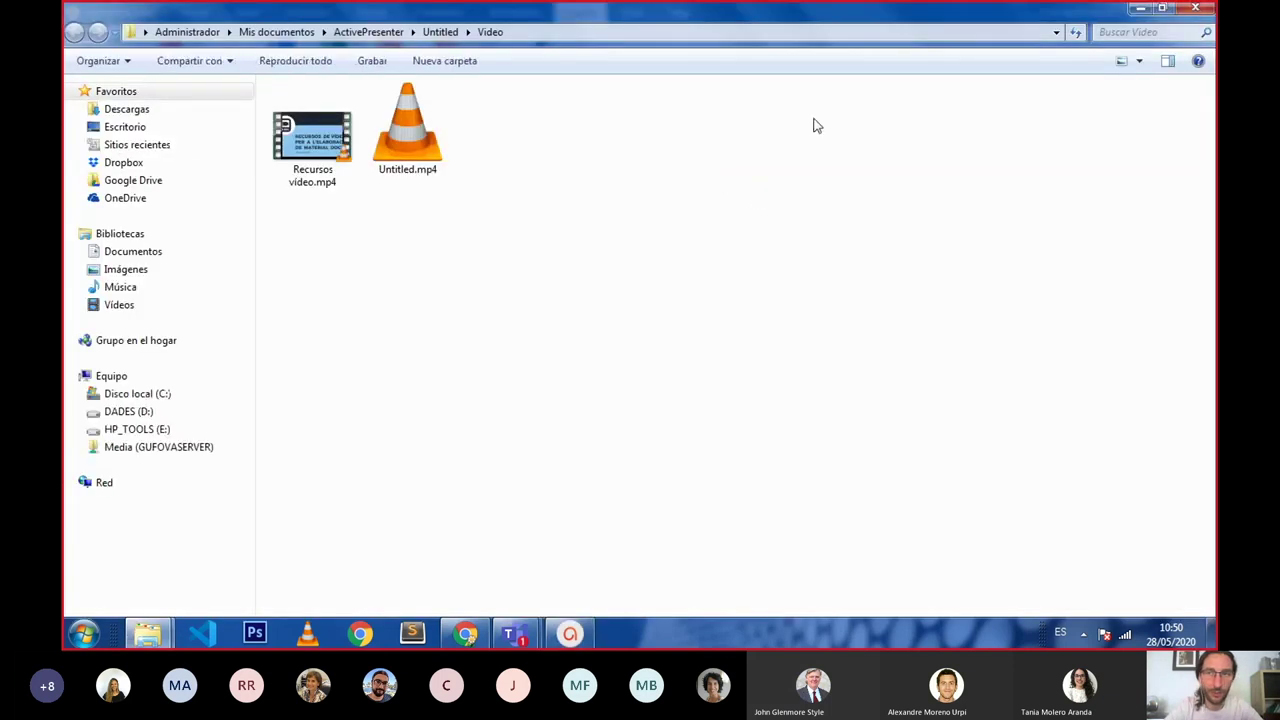
left_click(1141, 9)
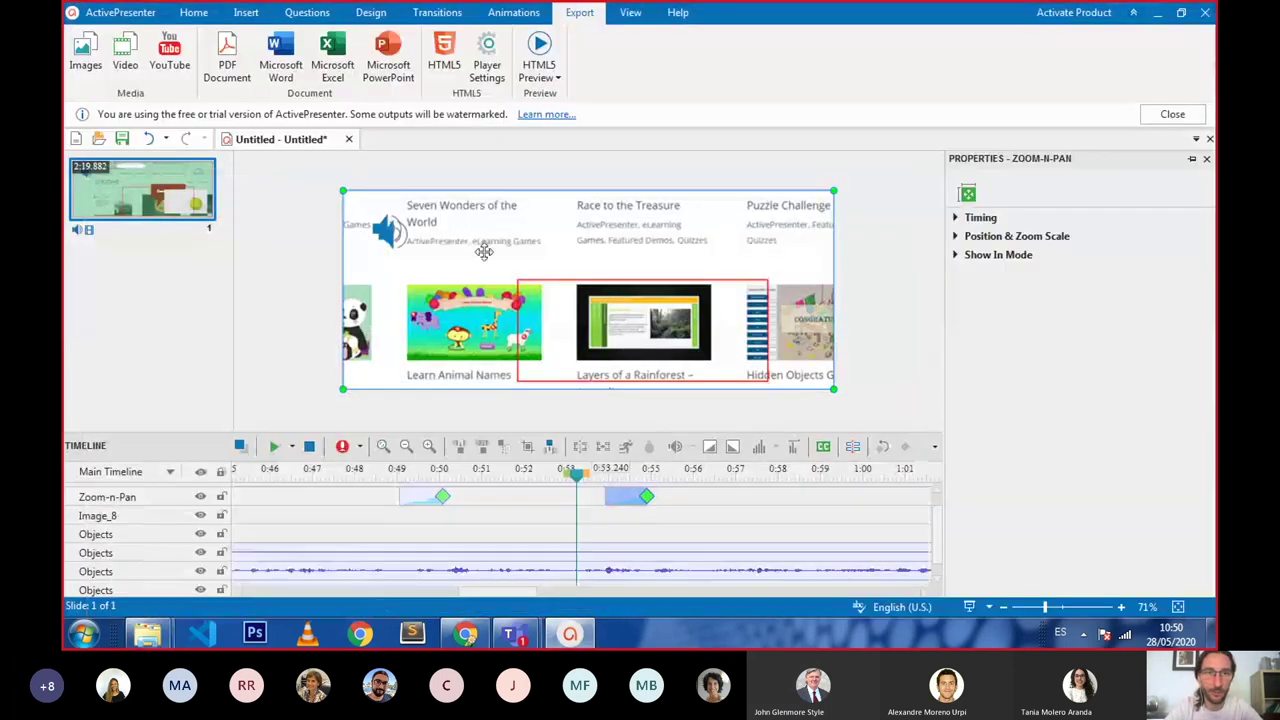
left_click(280, 295)
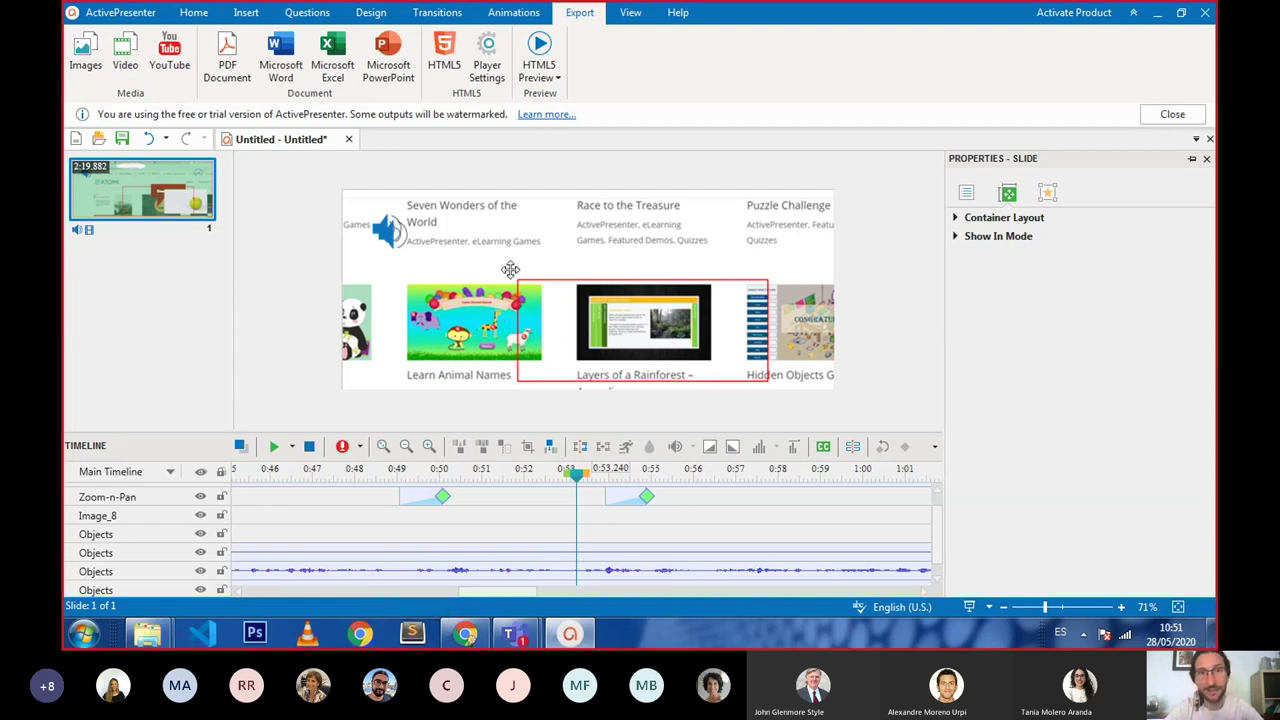
left_click(138, 13)
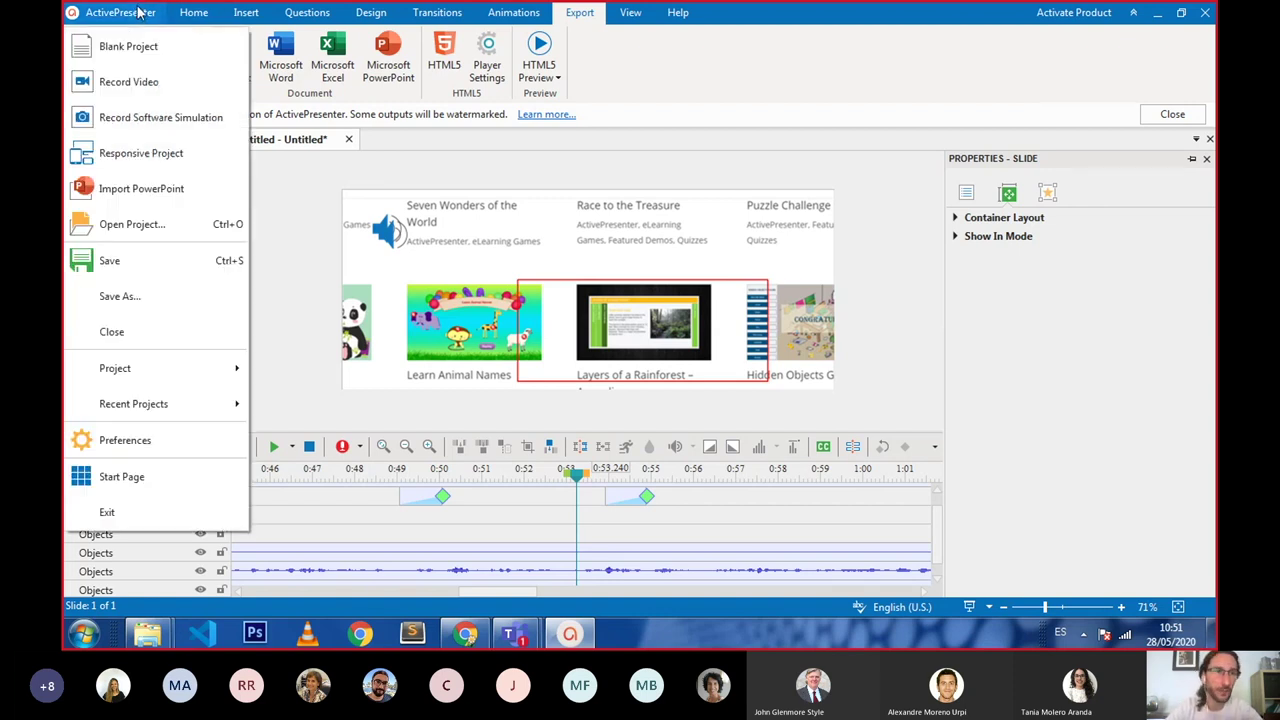
left_click(163, 193)
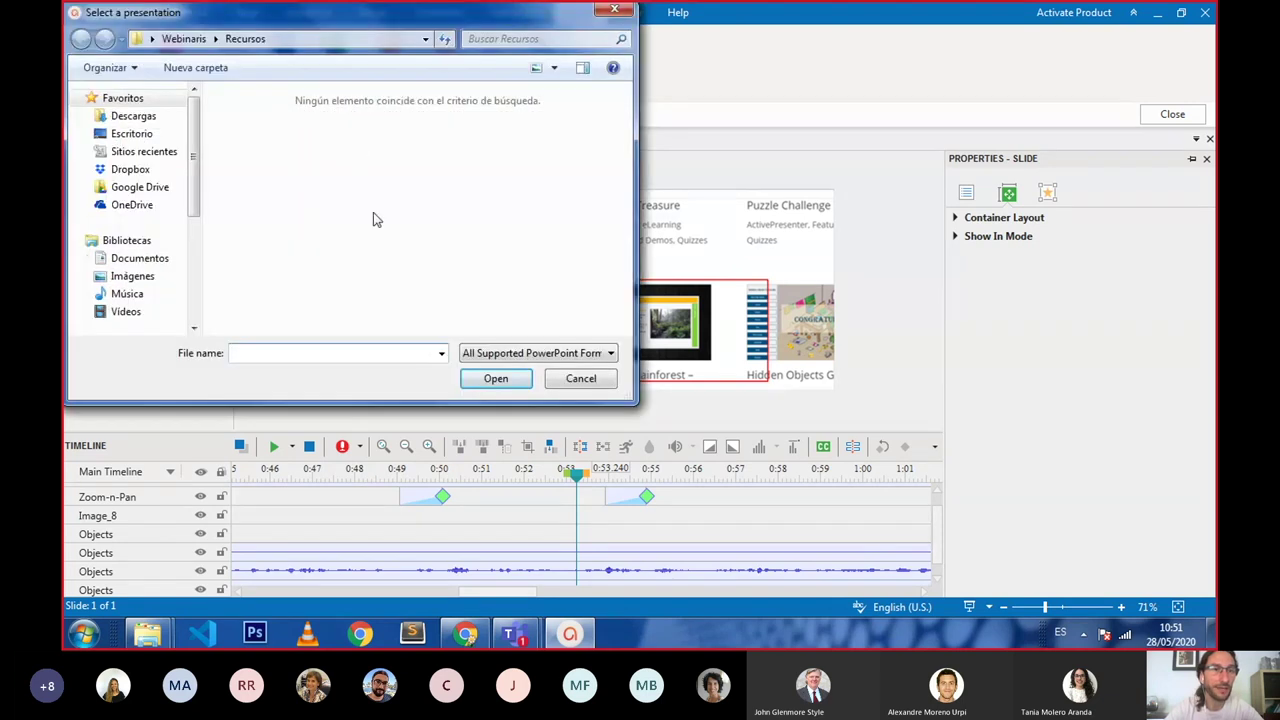
left_click(500, 377)
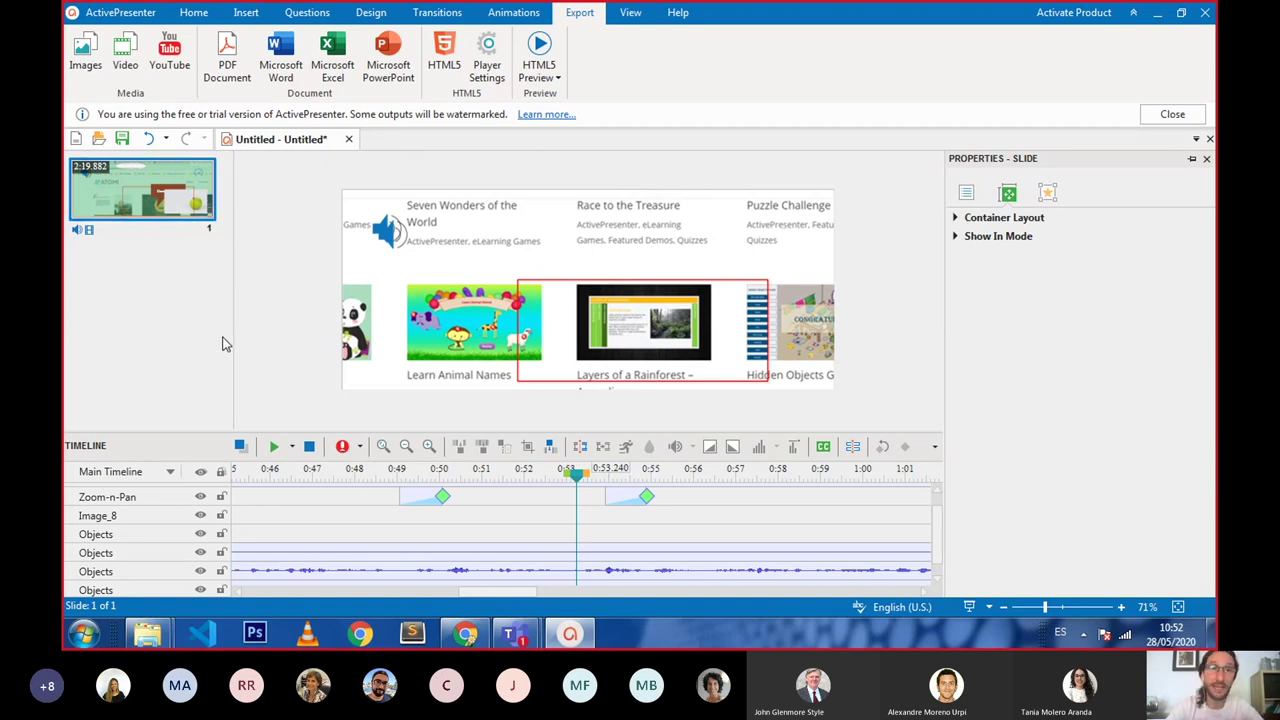
left_click(446, 14)
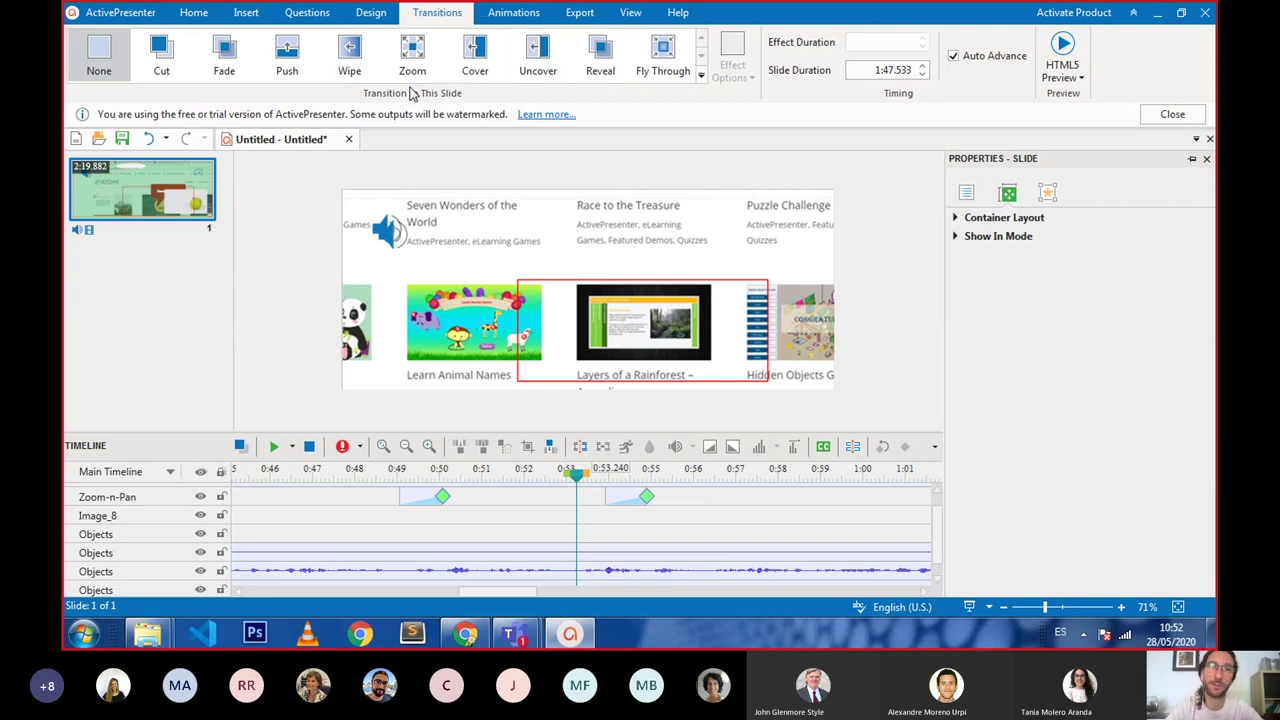
left_click(118, 14)
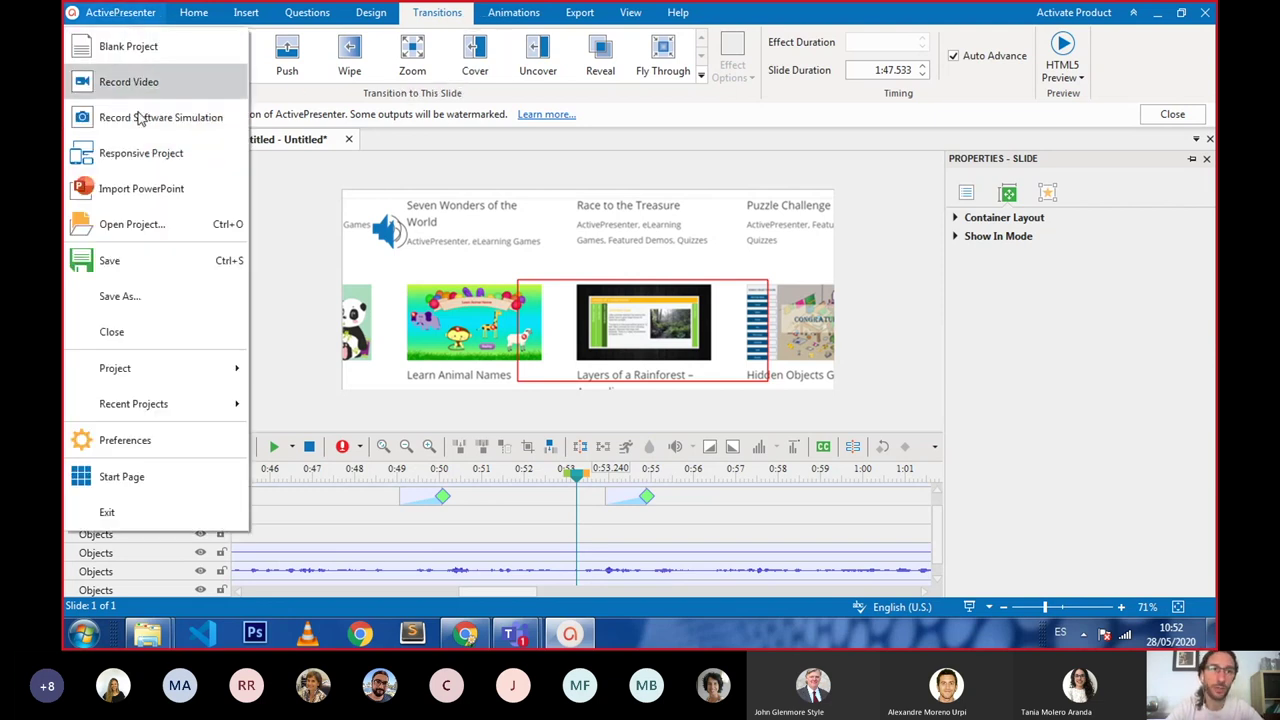
left_click(307, 222)
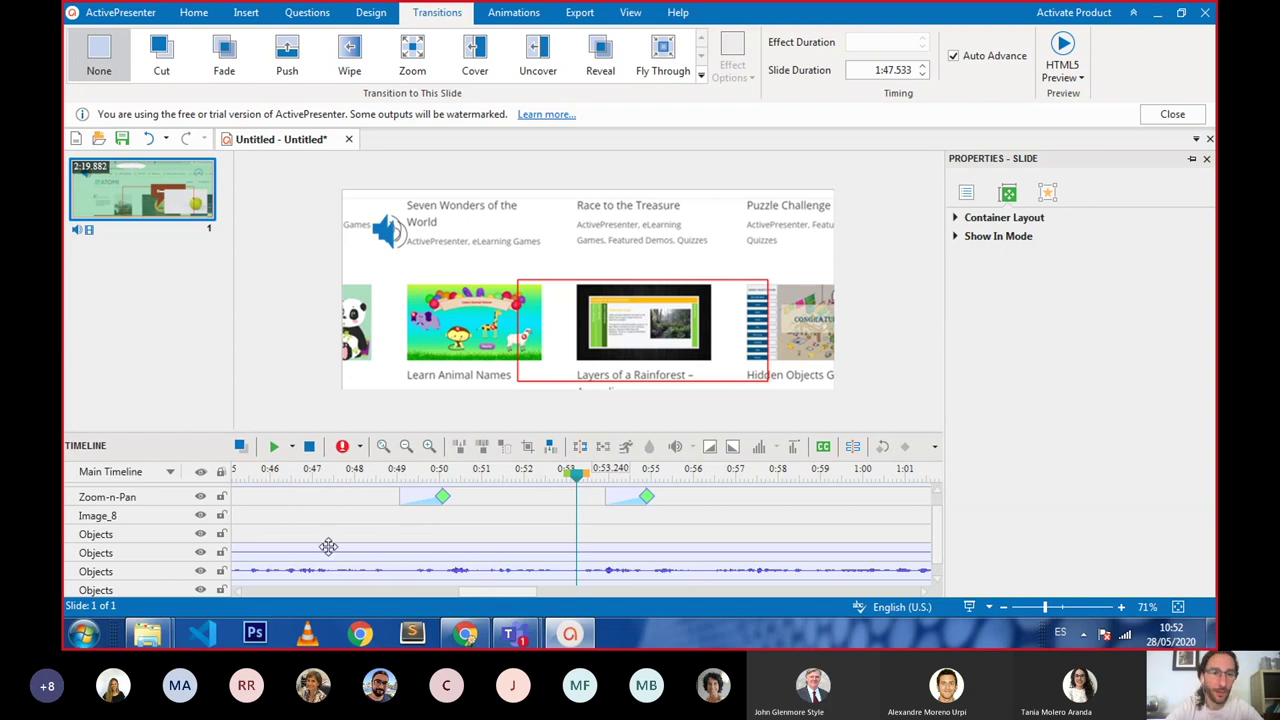
Step: Play the exported Untitled.mp4 from the Video folder in VLC, dismissing the update offer, then stop playback and minimize the player
mouse_move(147, 633)
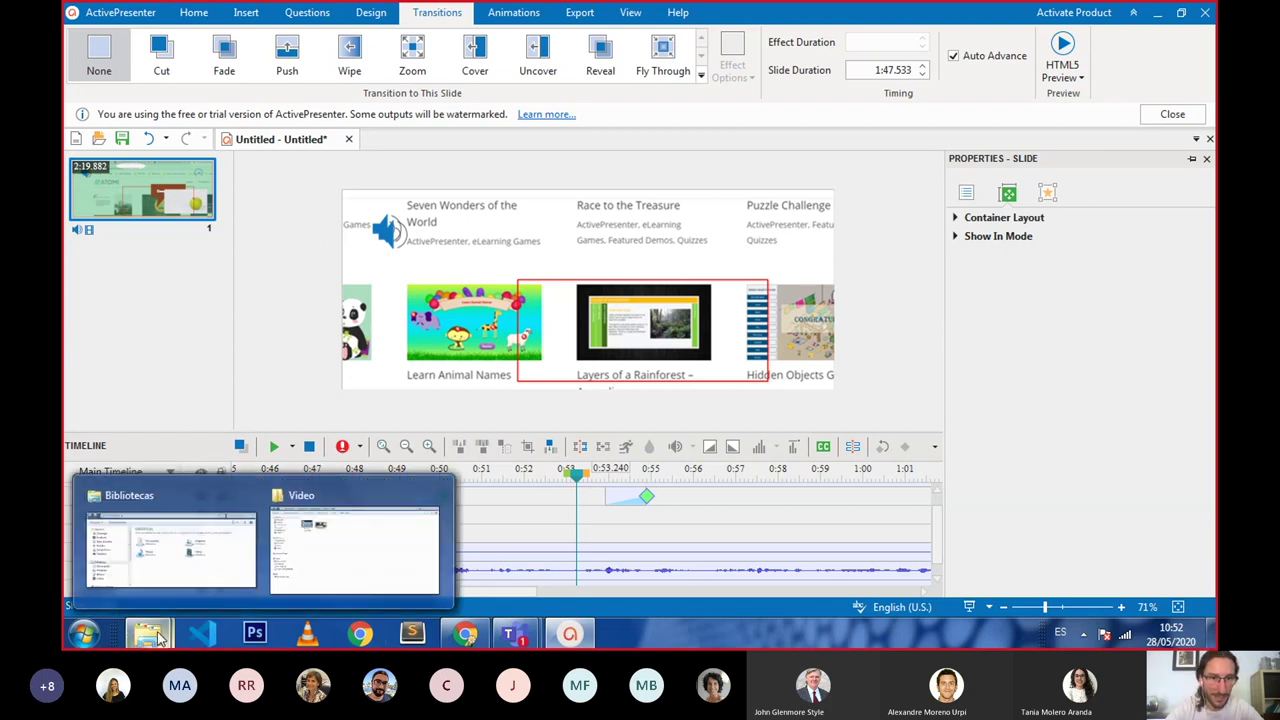
left_click(320, 566)
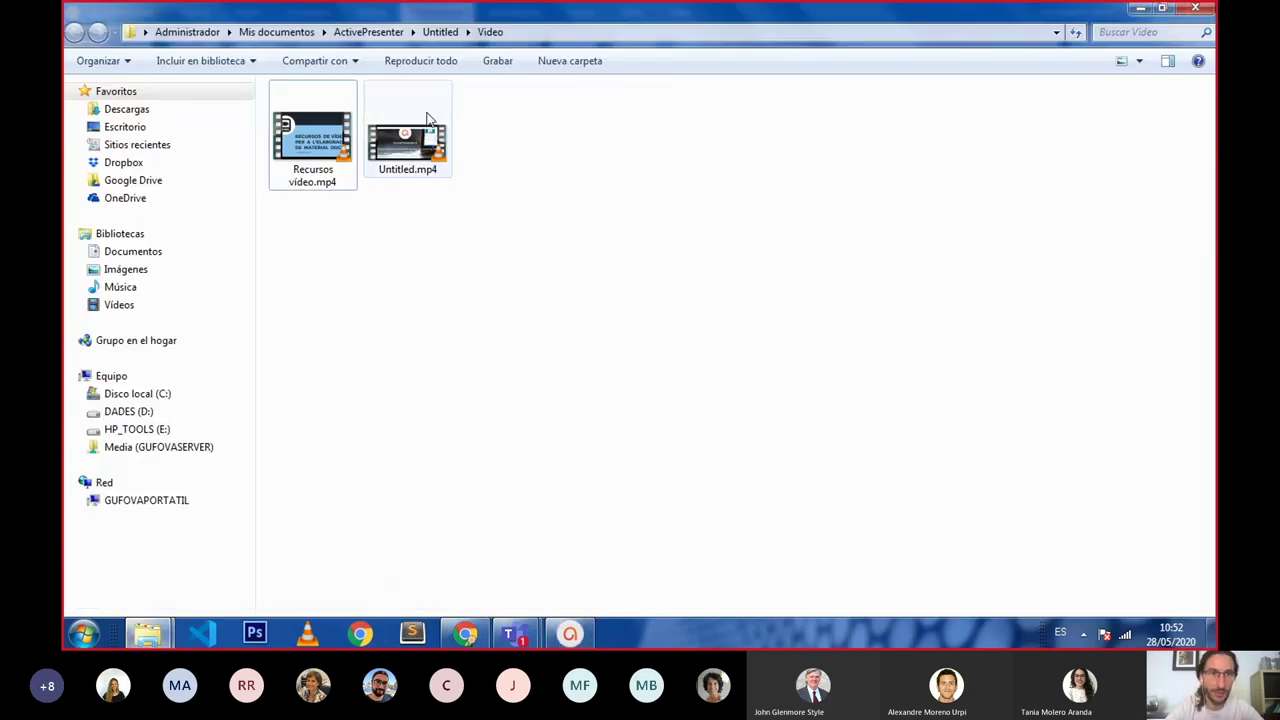
left_click(412, 145)
double_click(400, 155)
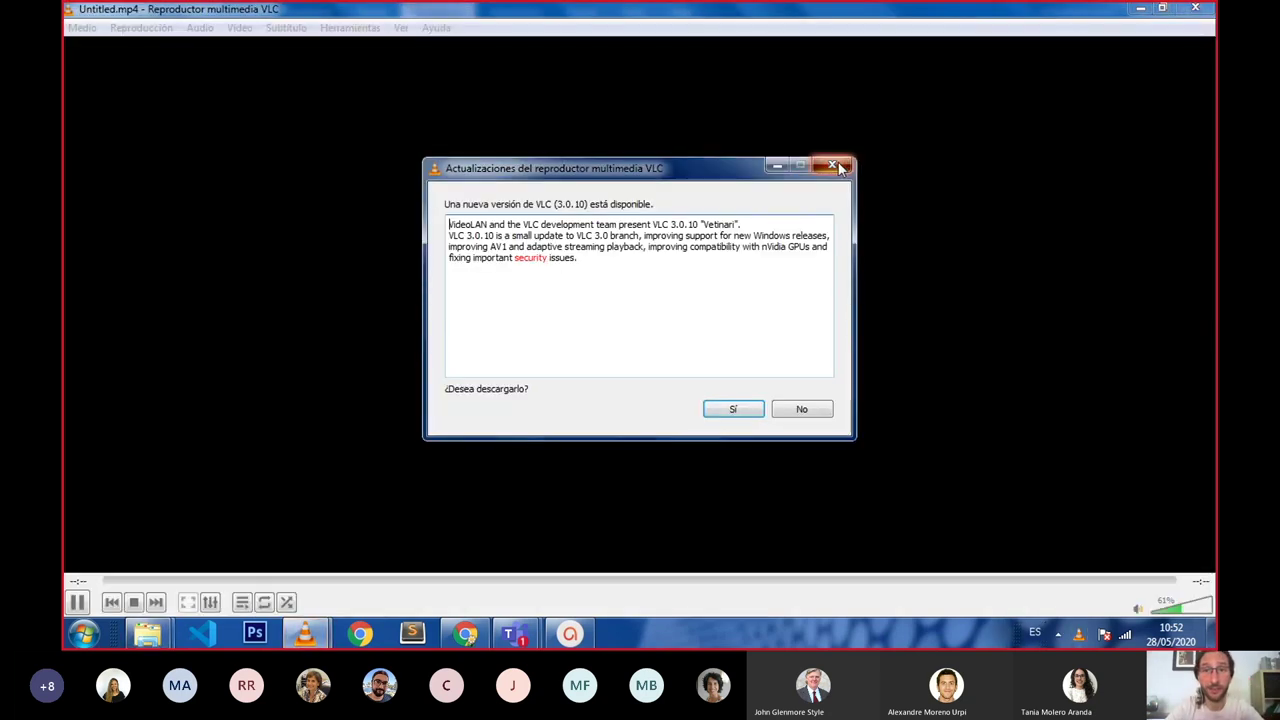
left_click(838, 163)
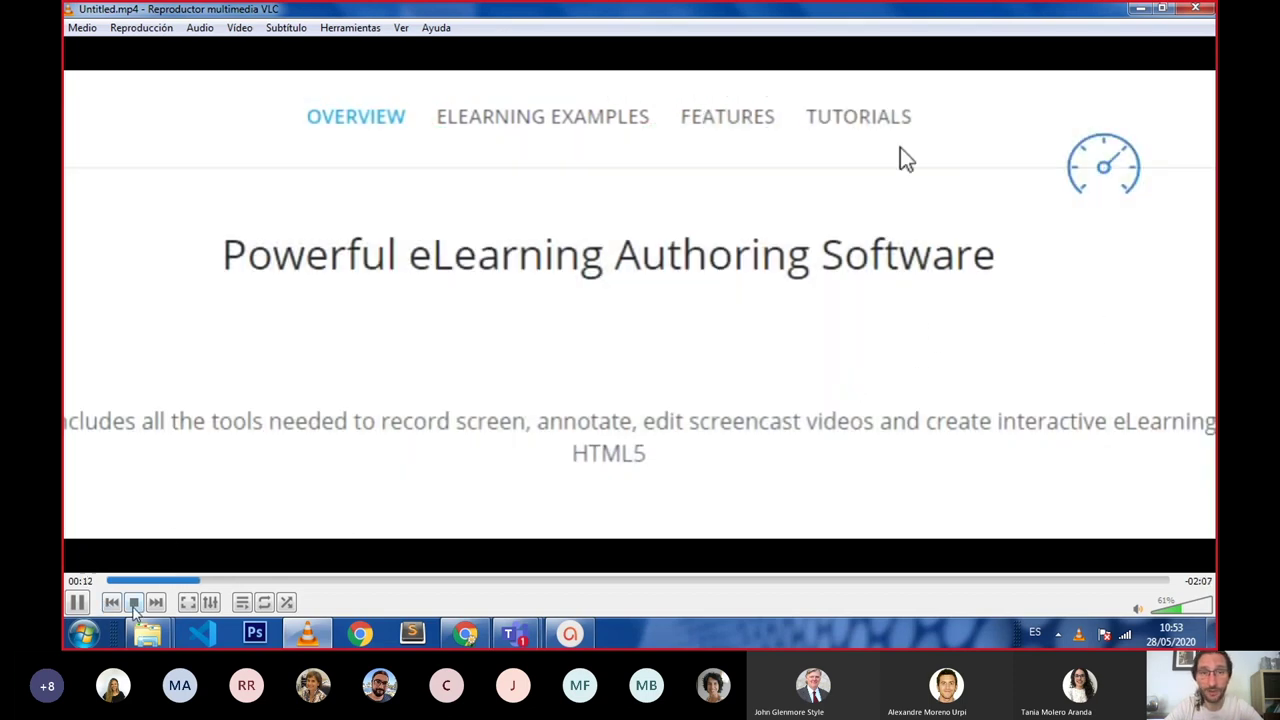
left_click(134, 603)
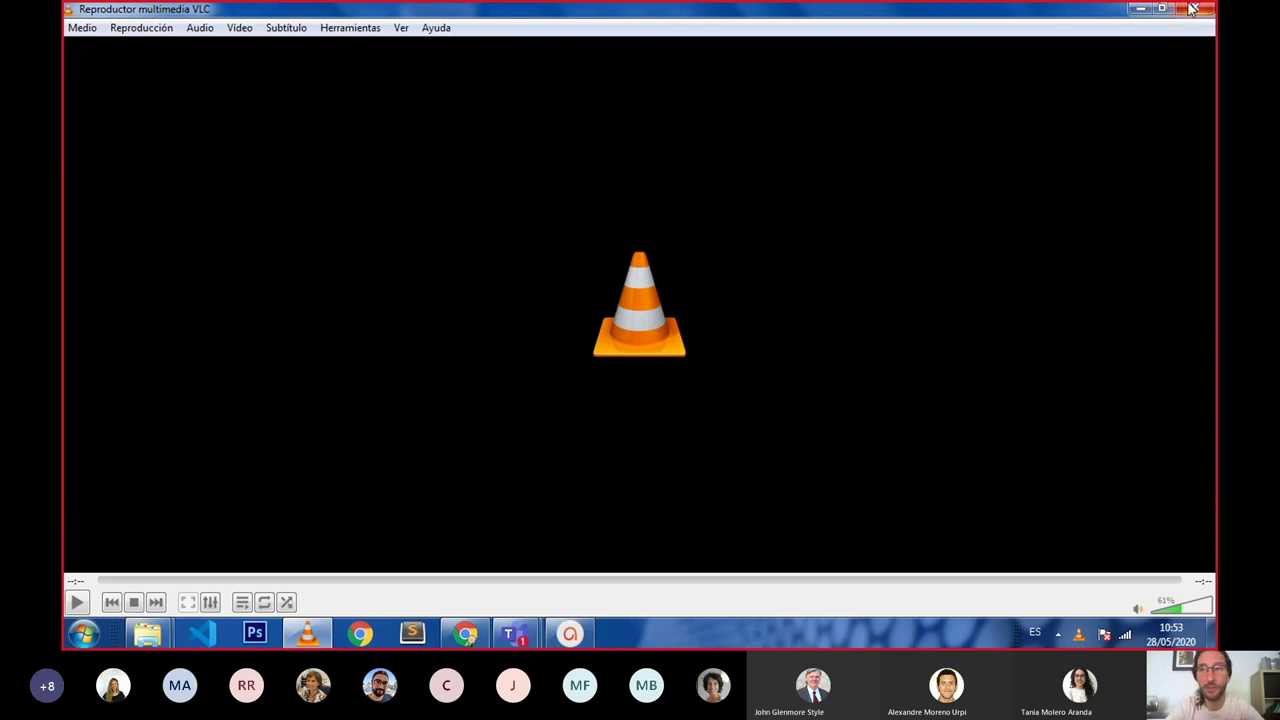
left_click(1140, 10)
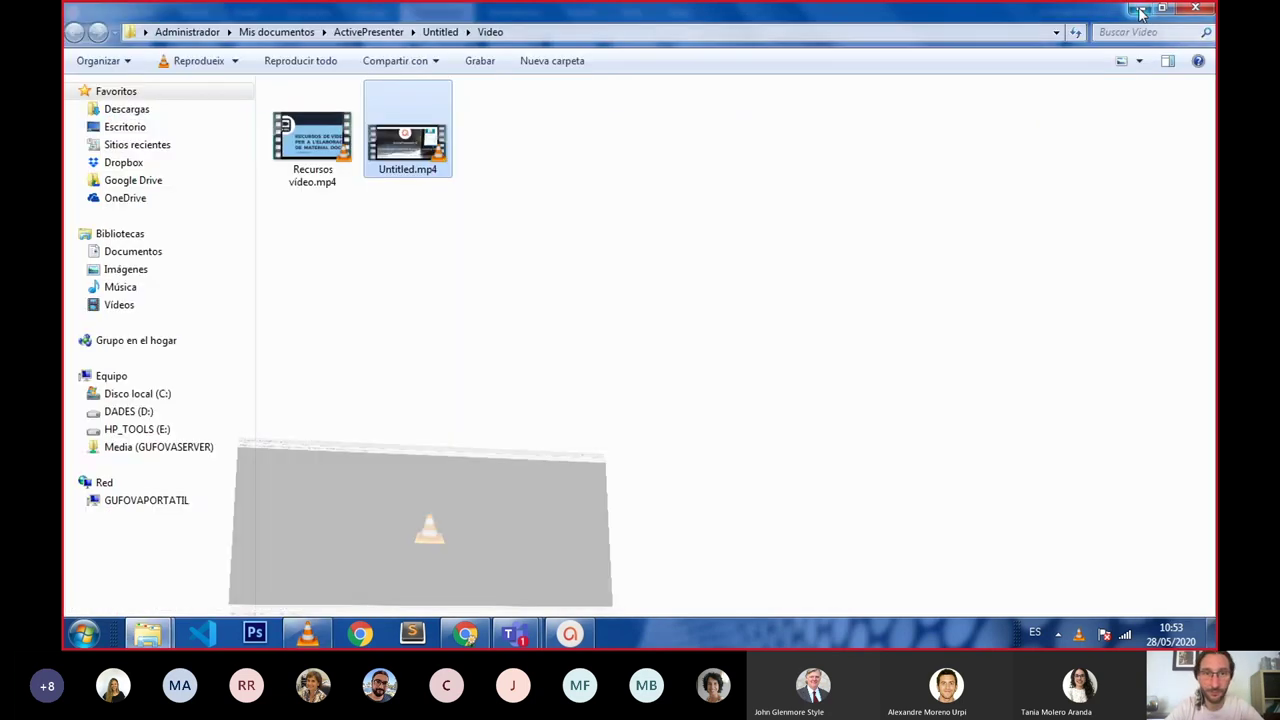
Step: Return to the ActivePresenter project and stop sharing the screen in the Teams meeting
left_click(562, 637)
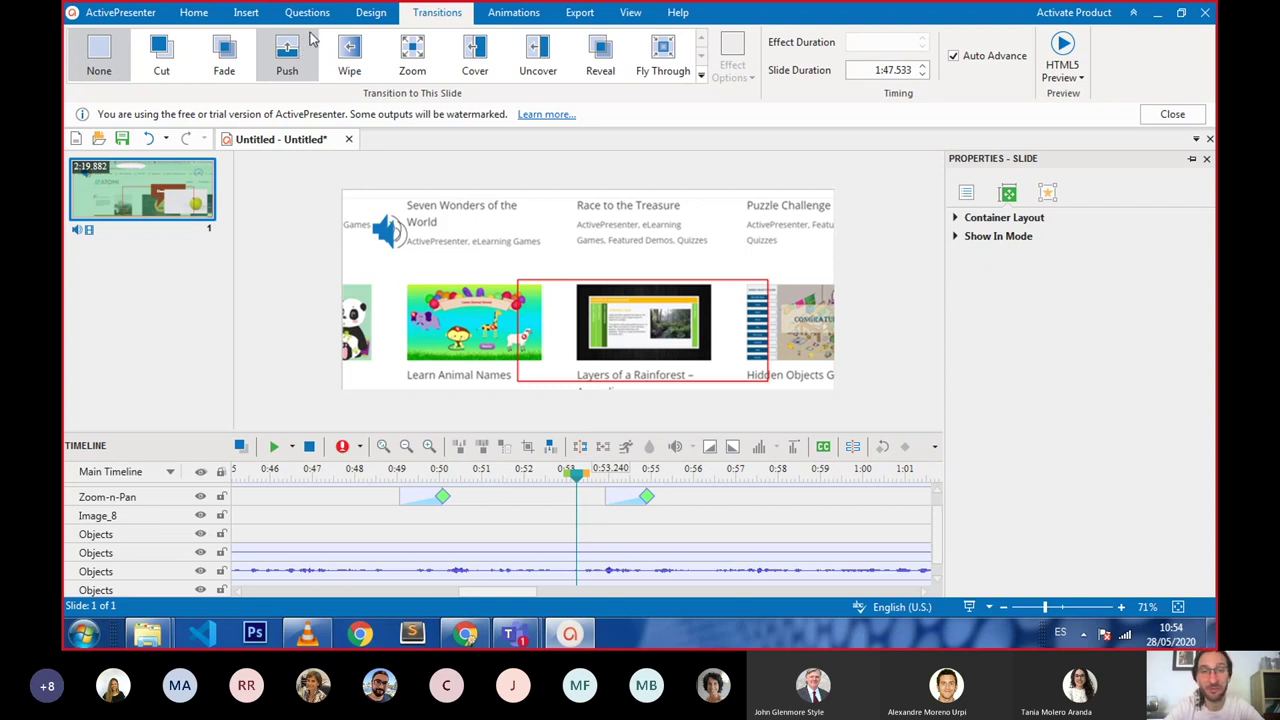
left_click(196, 13)
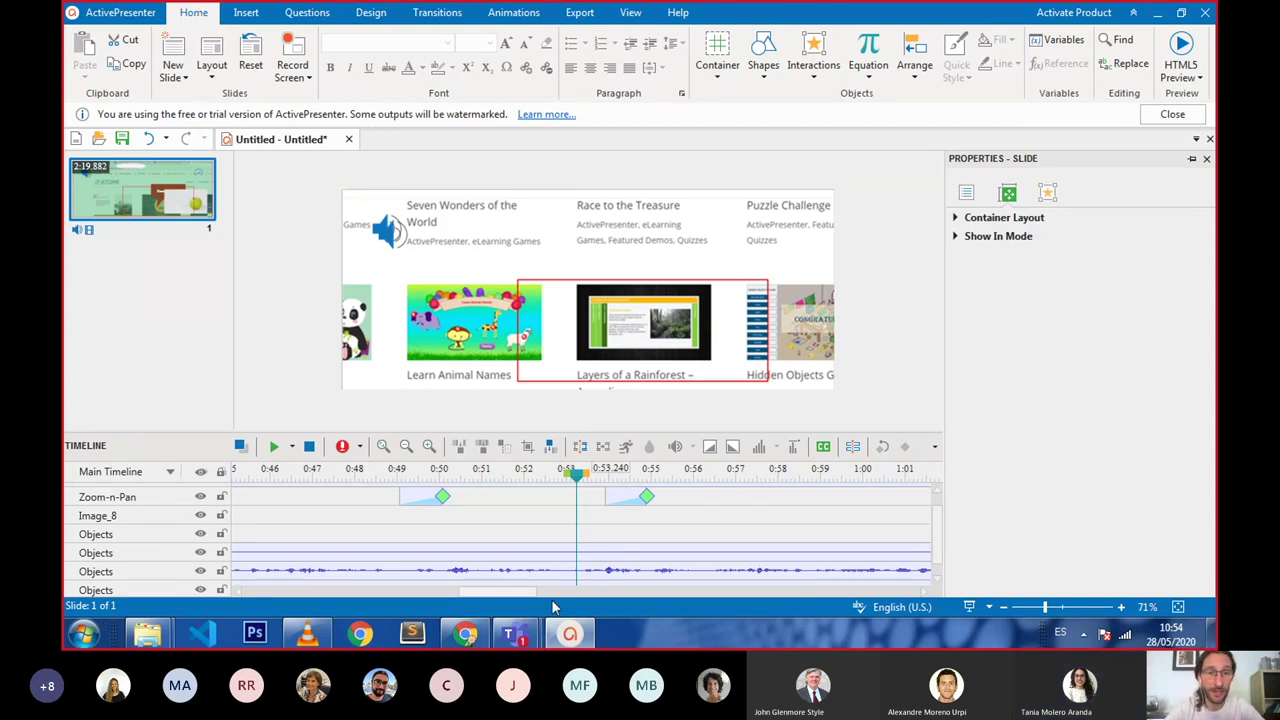
mouse_move(515, 633)
left_click(631, 520)
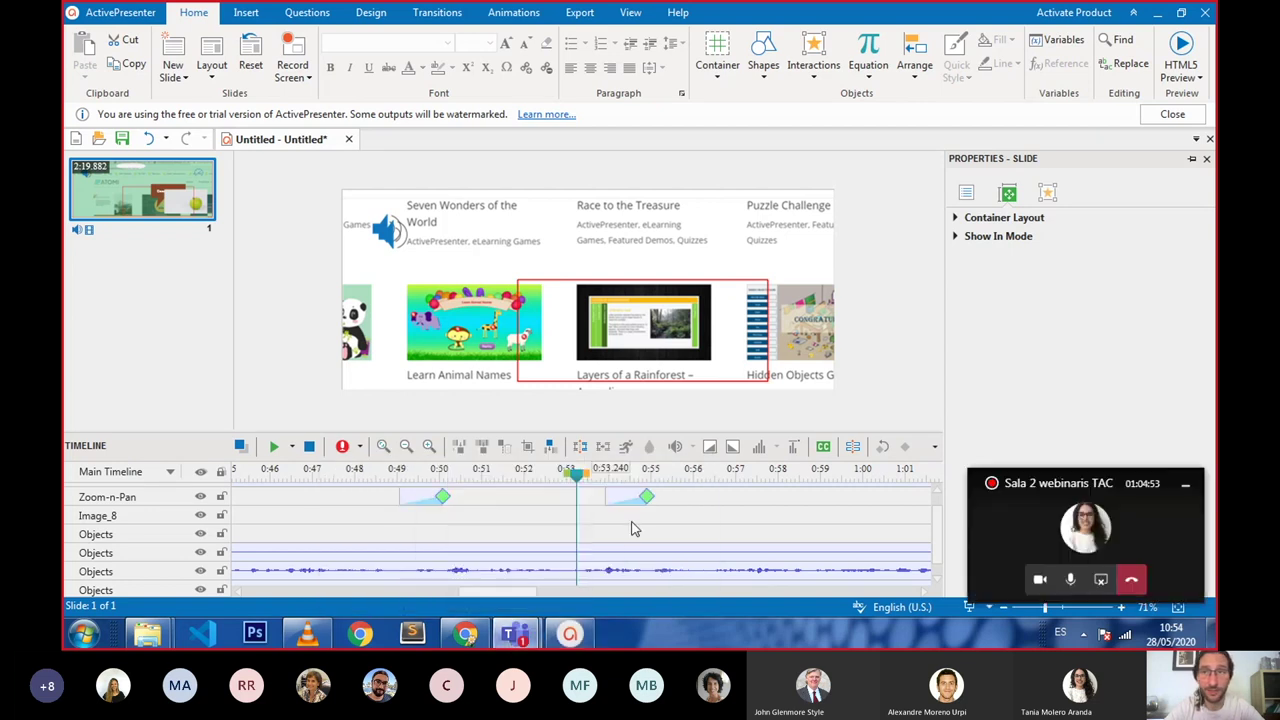
left_click(1100, 579)
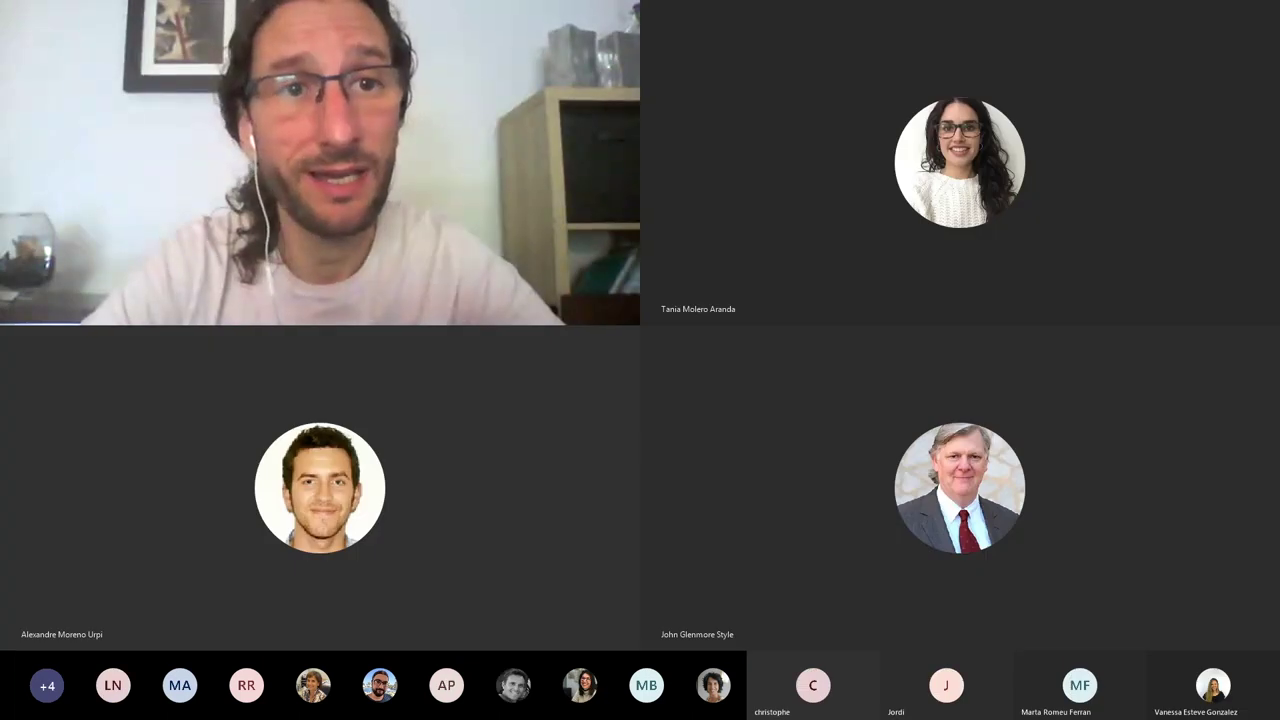